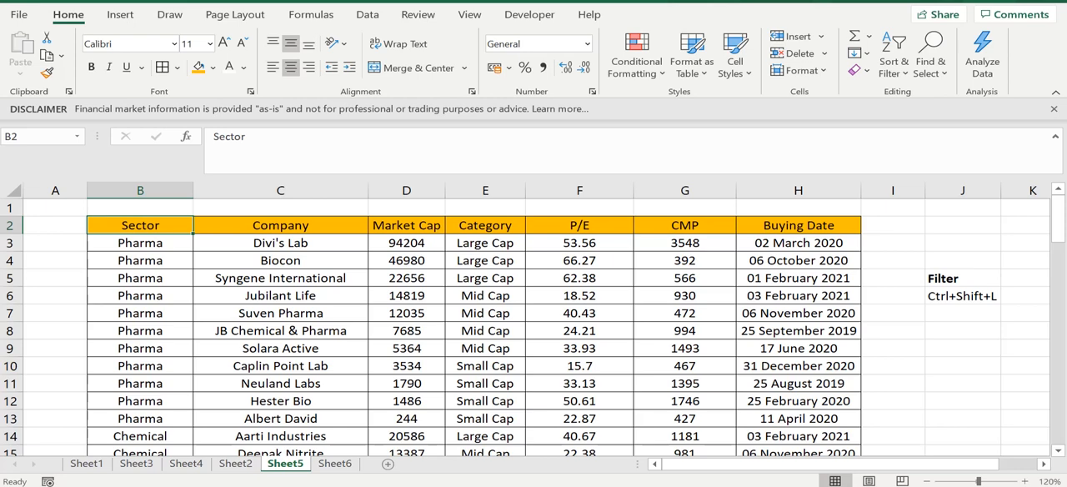
- Look through the stock table's columns from Sector to Buying Date
click(273, 298)
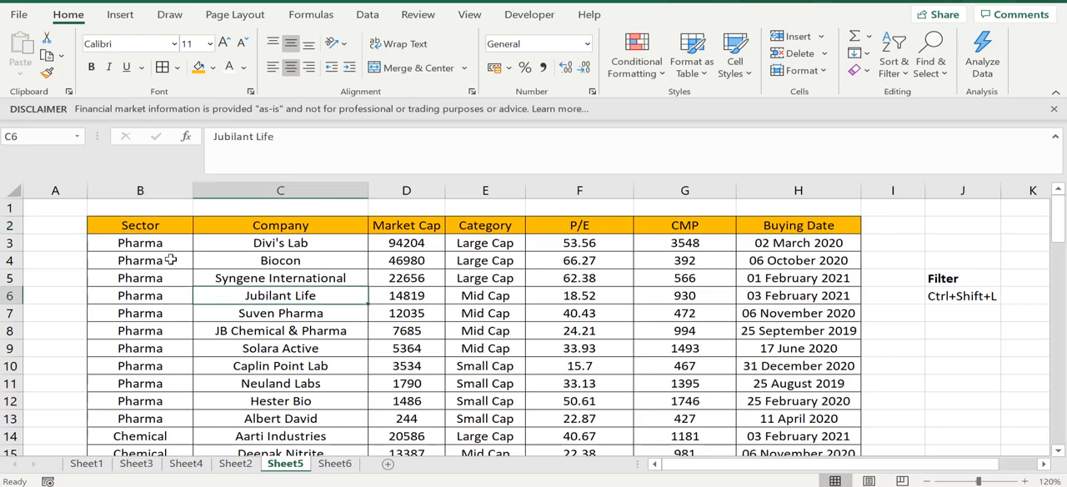
click(166, 258)
click(146, 231)
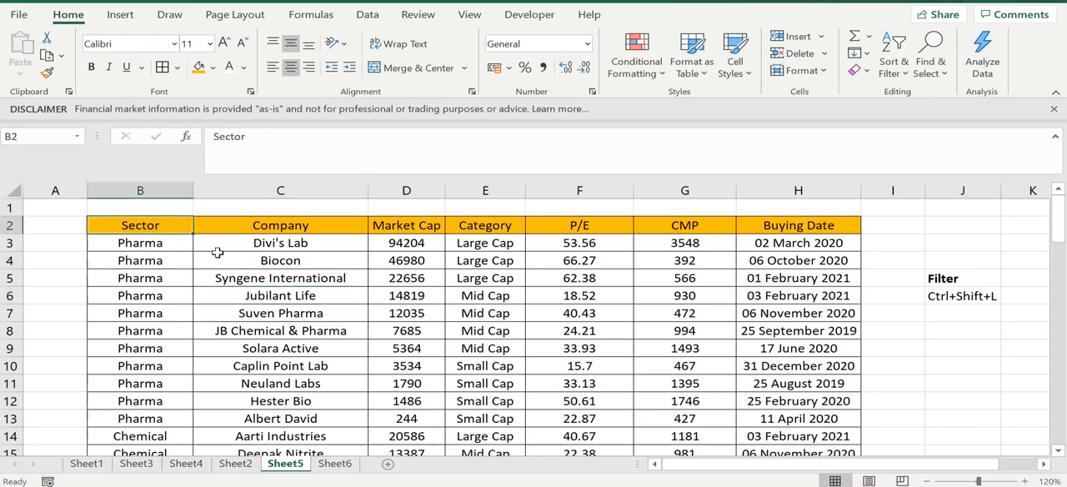
click(215, 254)
click(375, 252)
key(Right)
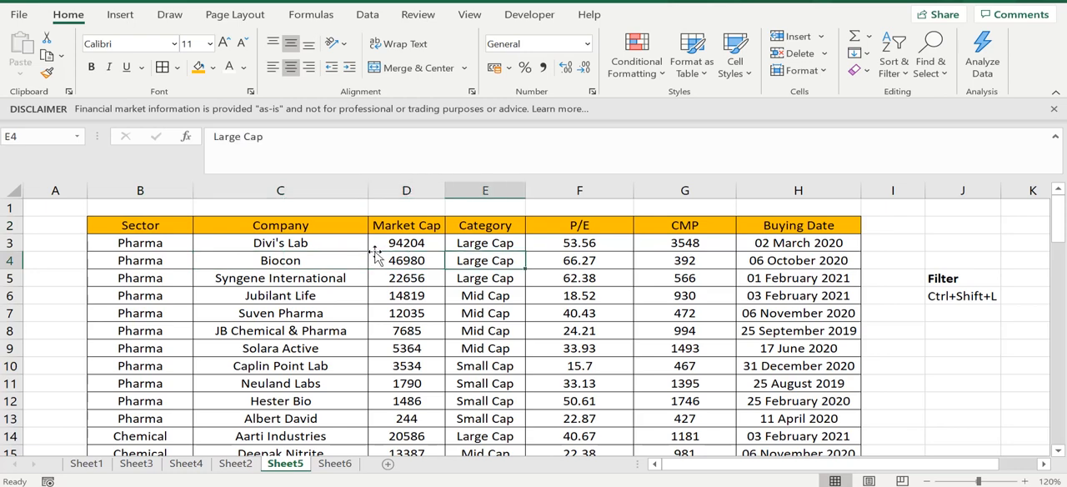
key(Up)
key(Down)
key(Right)
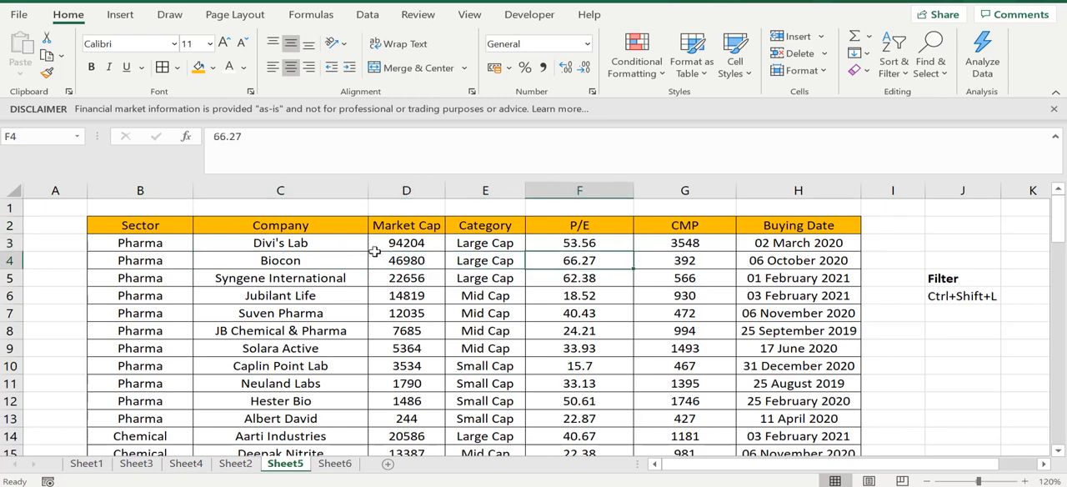
key(Right)
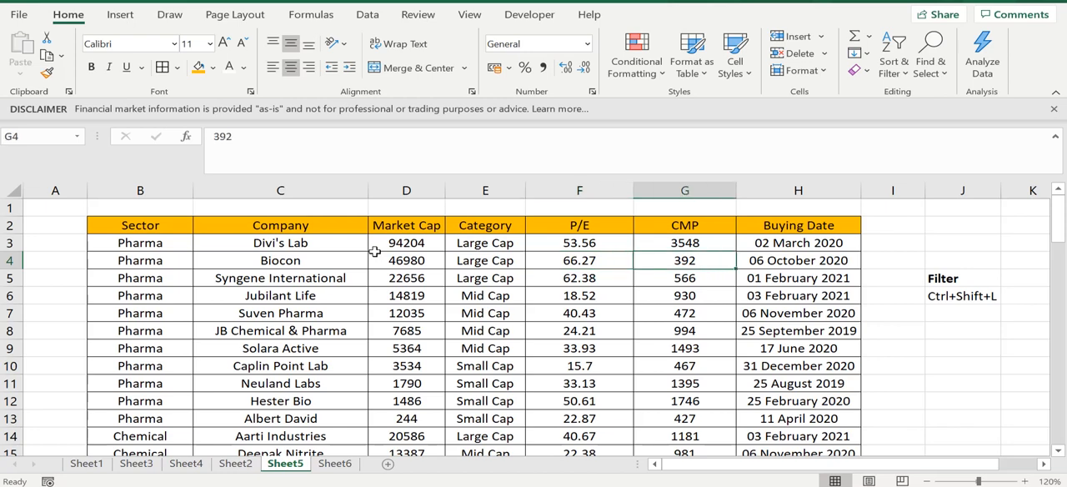
key(Right)
key(Left)
key(Left)
key(Left)
key(Left)
key(Left)
key(Left)
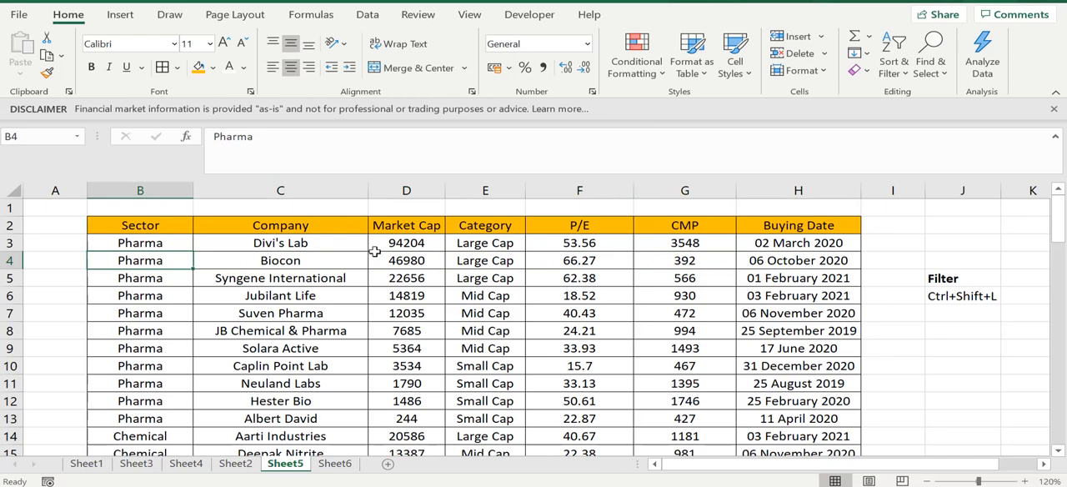
key(Up)
key(Down)
key(Down)
key(Up)
key(Up)
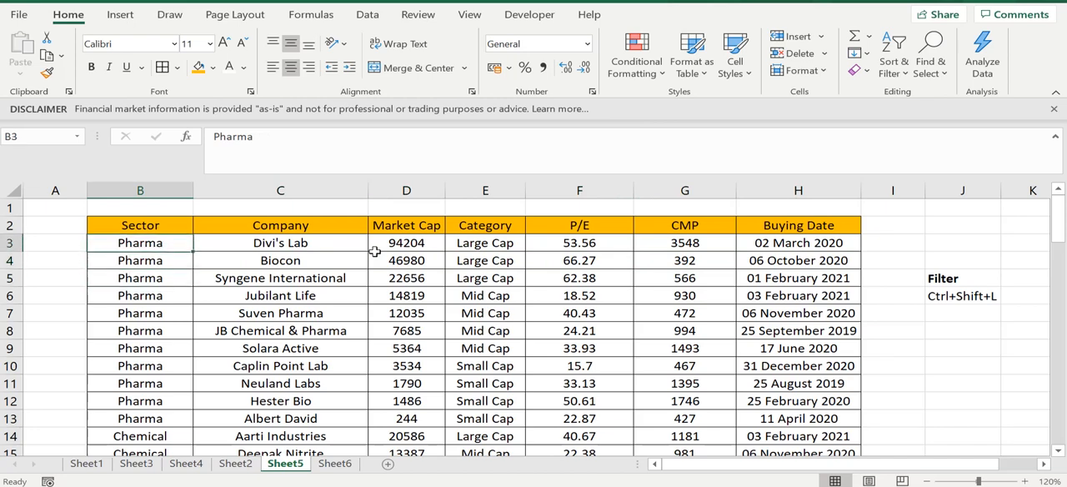
key(Up)
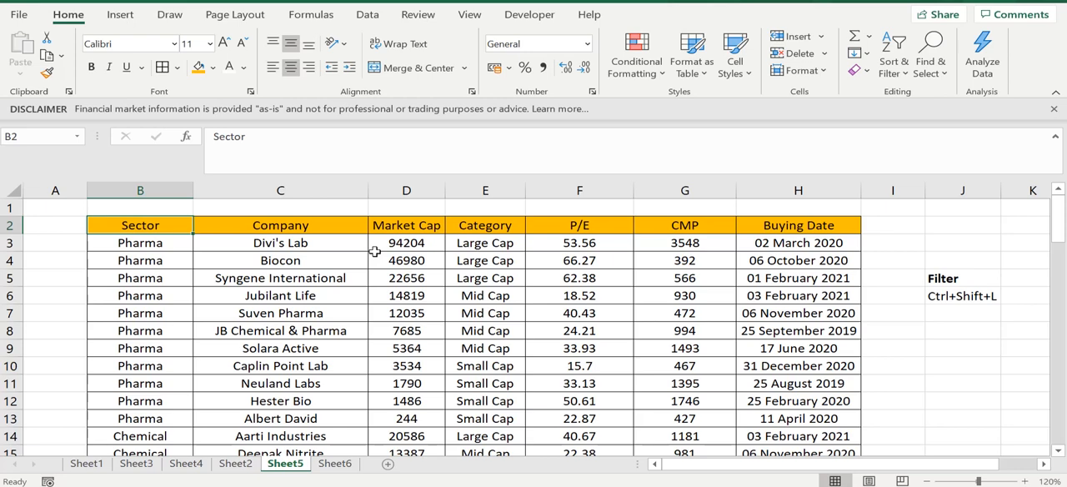
key(Down)
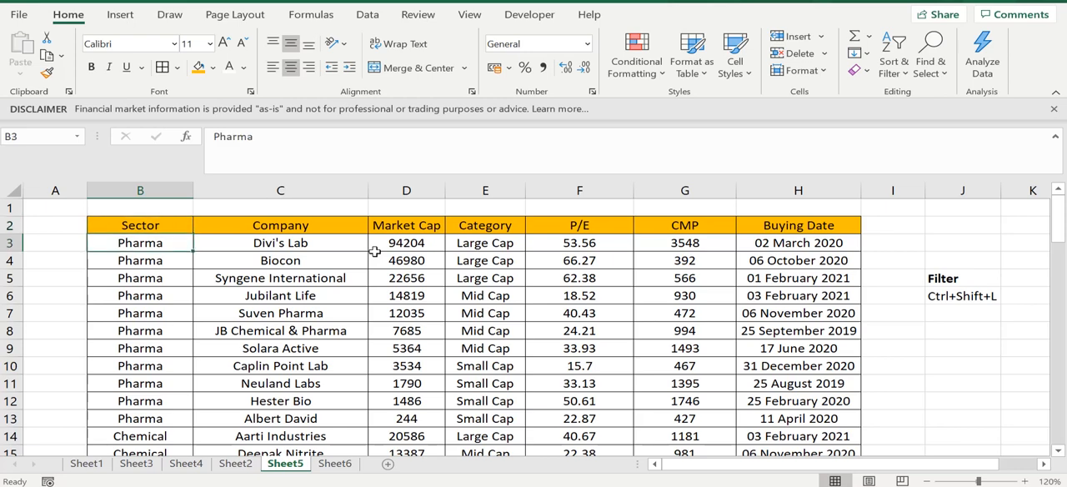
key(Up)
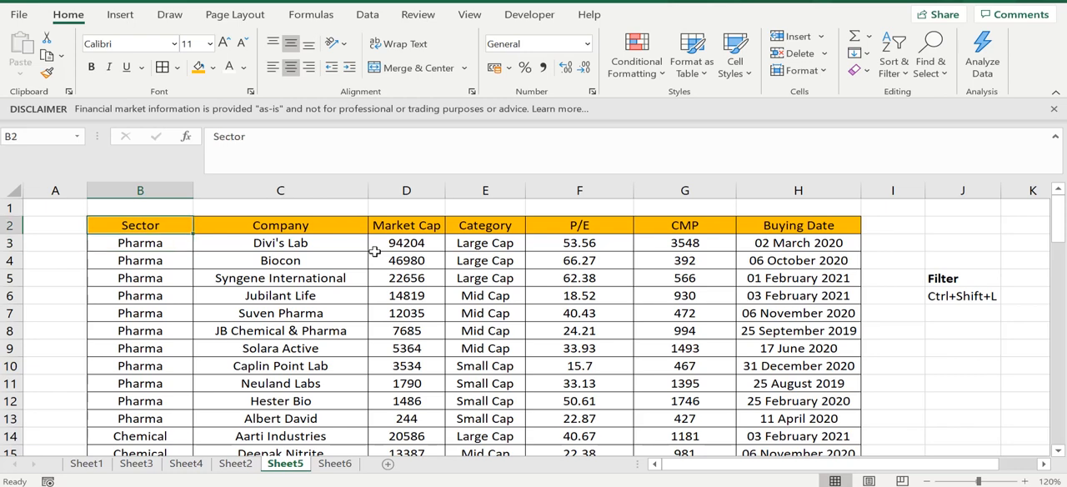
key(Down)
key(Left)
key(Right)
key(Up)
key(Down)
key(Right)
key(Left)
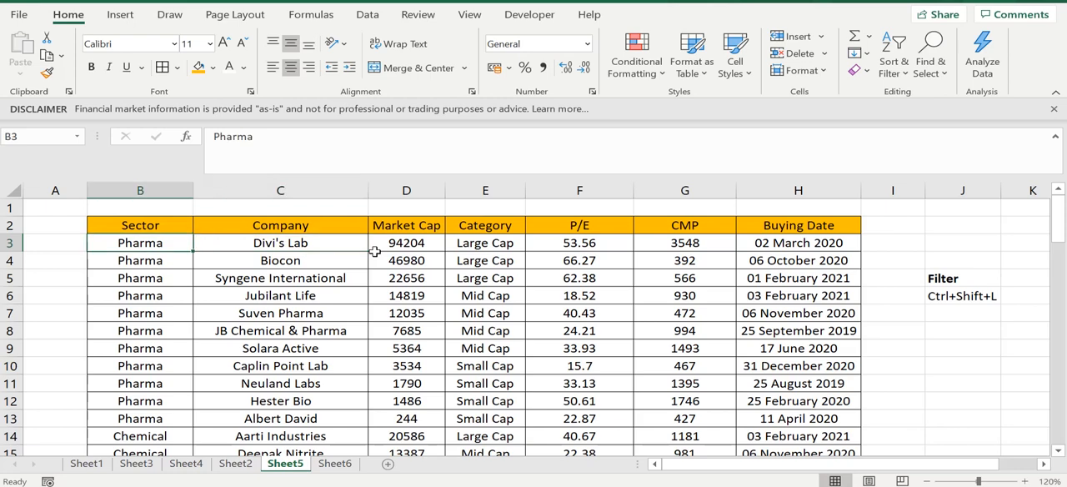
key(Up)
key(Down)
key(Up)
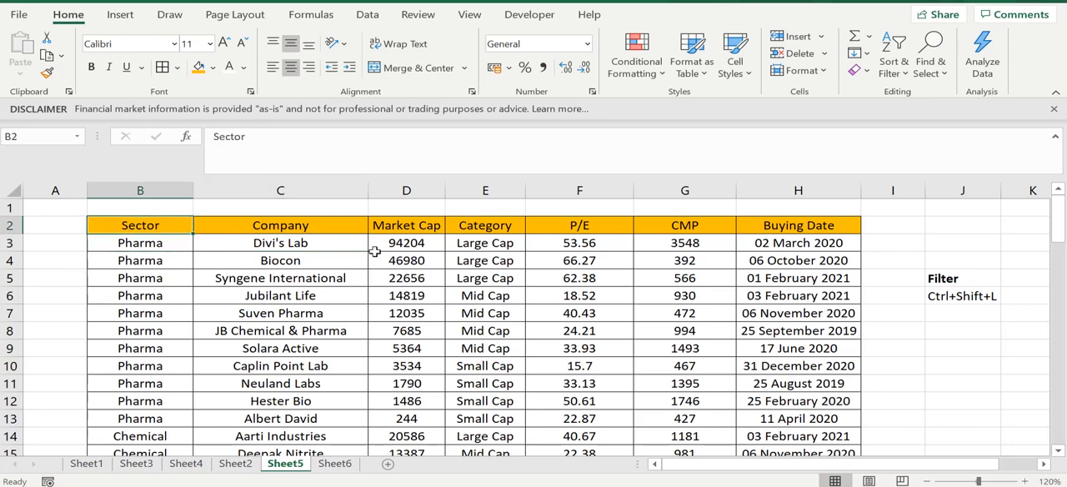
click(708, 278)
click(876, 316)
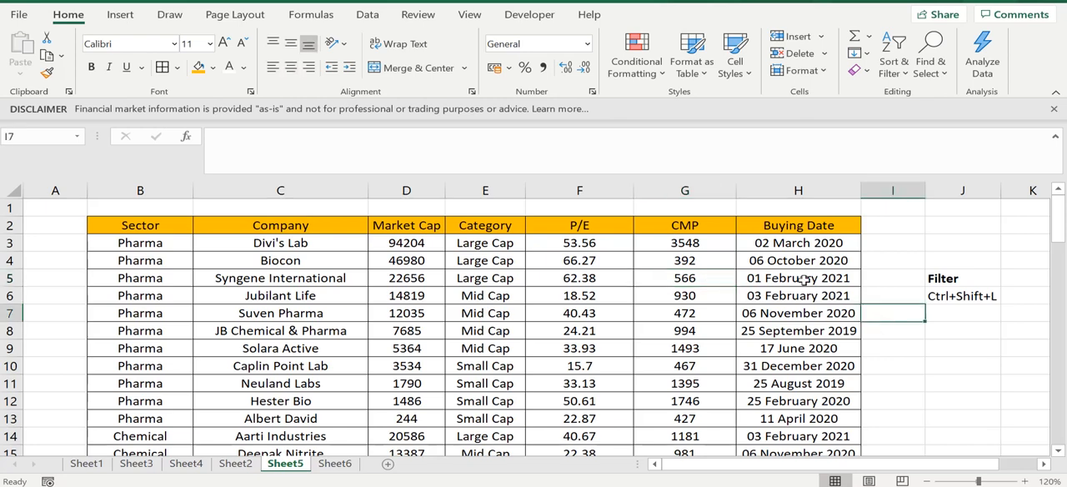
click(802, 279)
click(894, 312)
- Turn on filtering for the stock table so each header in row 2 gets a filter arrow
drag(940, 279, 944, 293)
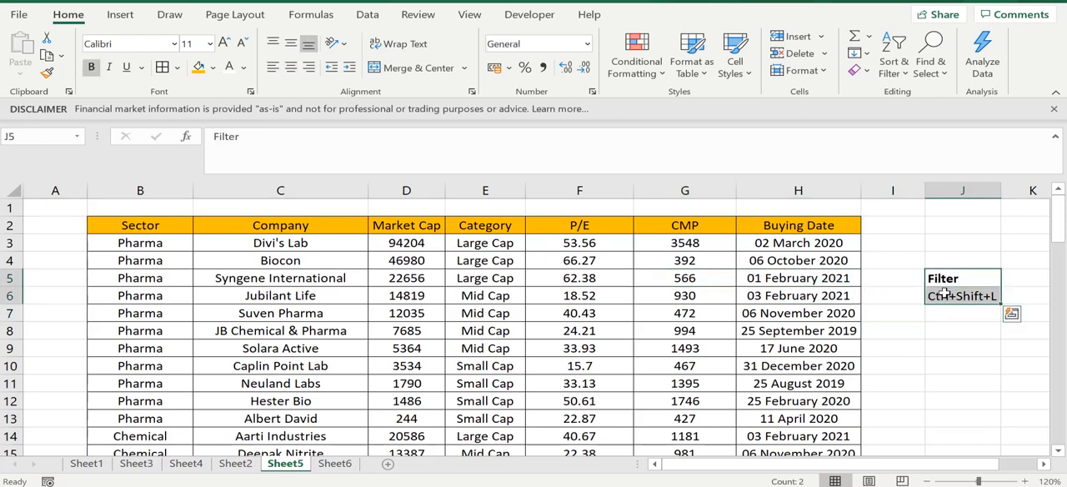
click(704, 294)
click(386, 291)
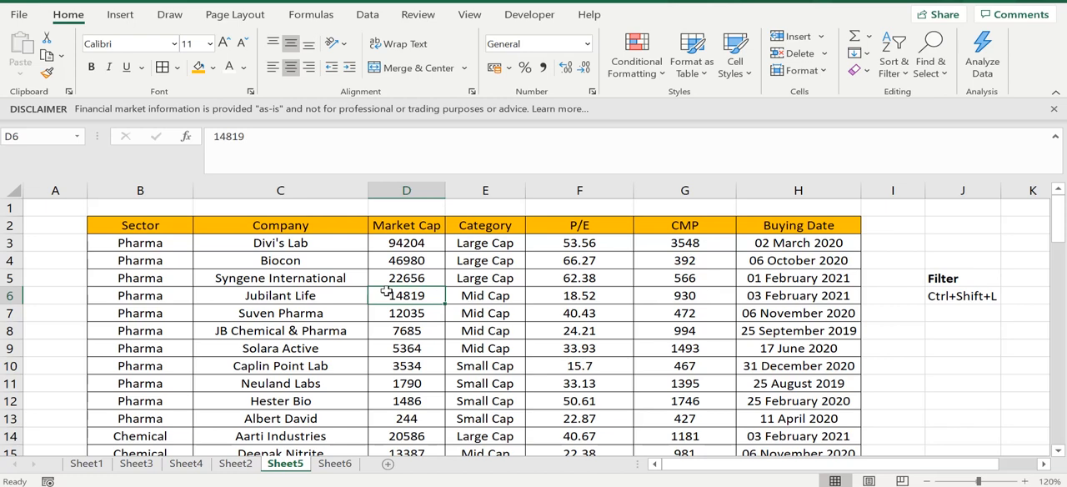
key(ctrl+shift+l)
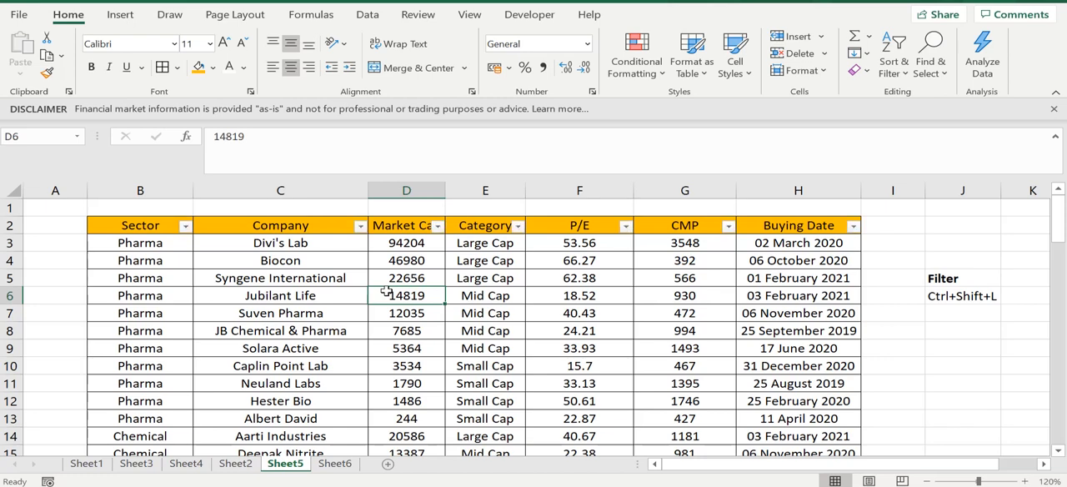
- Examine the filtered header row and the Sector column's filter options without applying any of them
click(251, 248)
drag(140, 226, 812, 225)
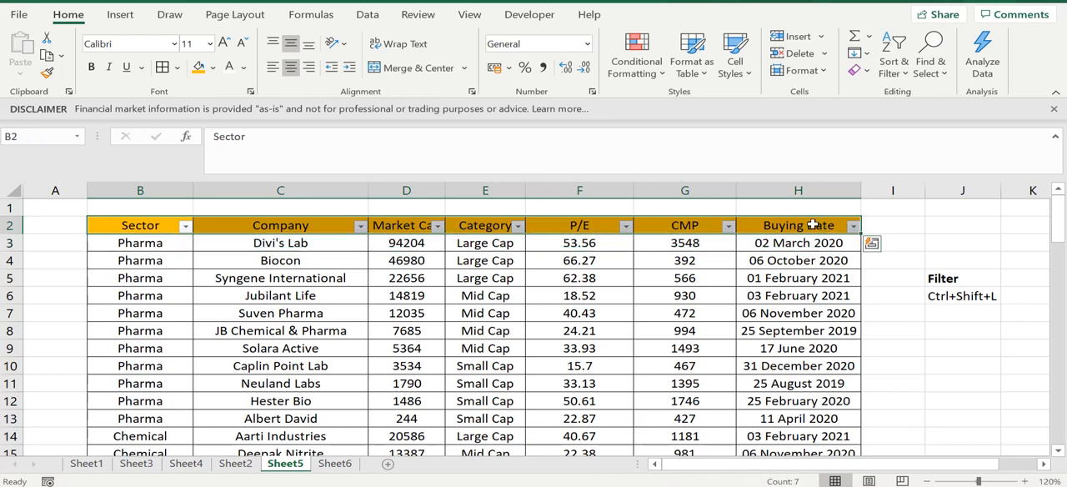
click(679, 242)
click(185, 226)
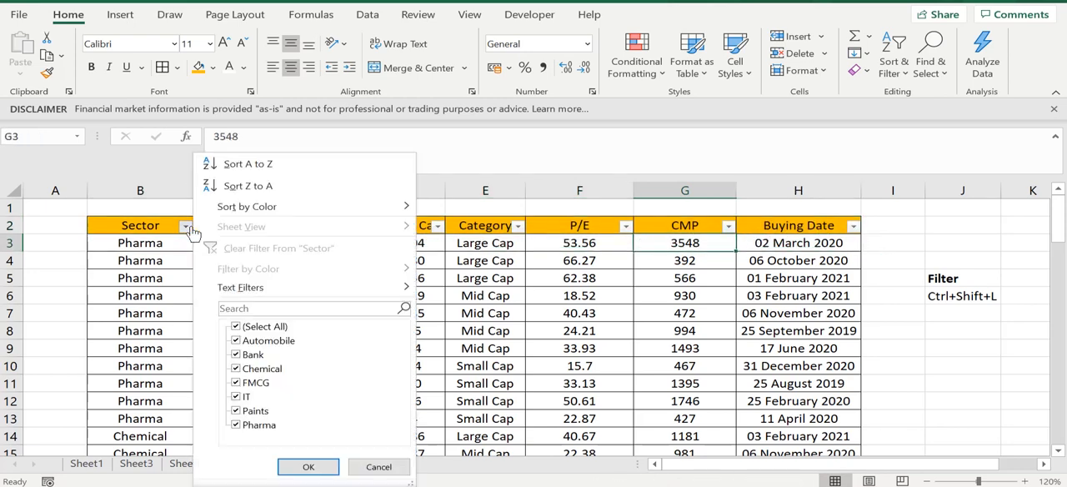
click(634, 333)
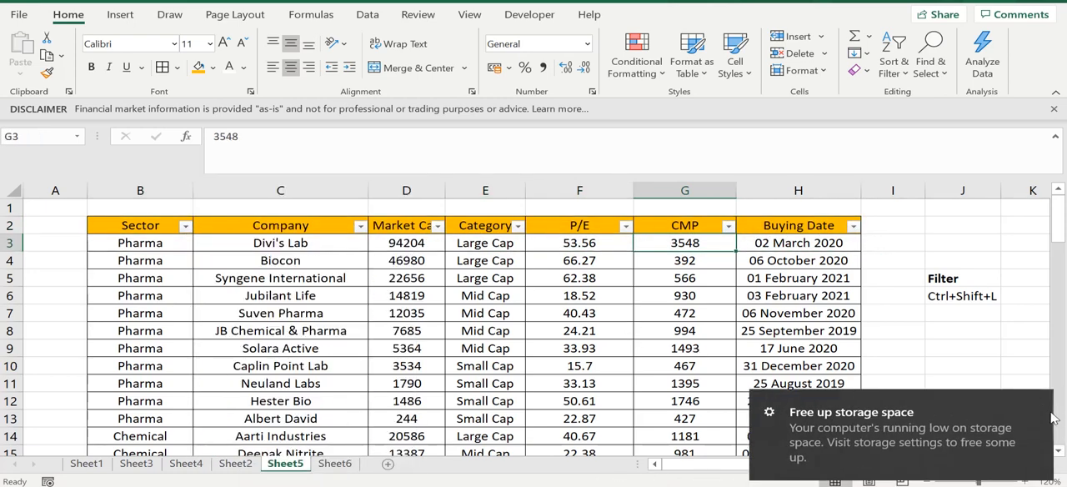
click(458, 342)
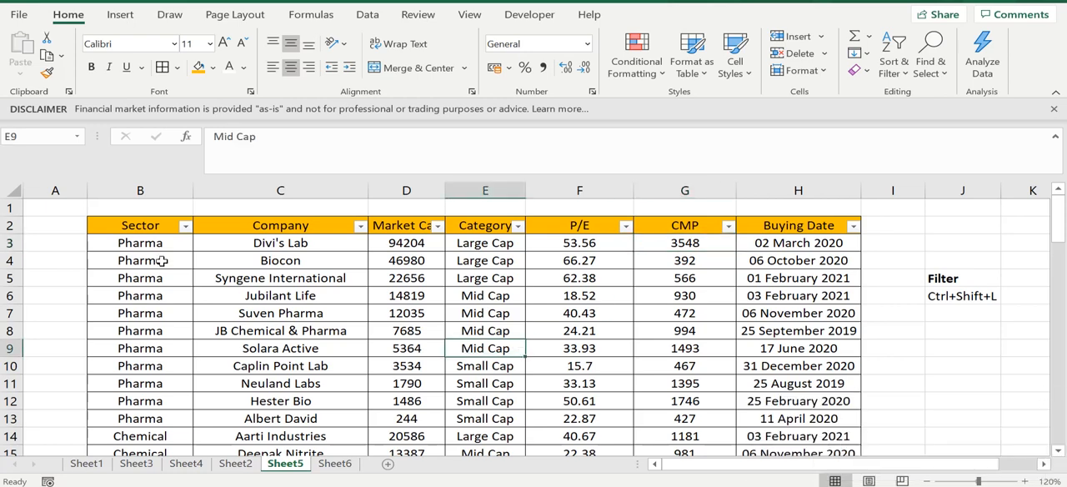
click(161, 260)
click(350, 278)
click(801, 278)
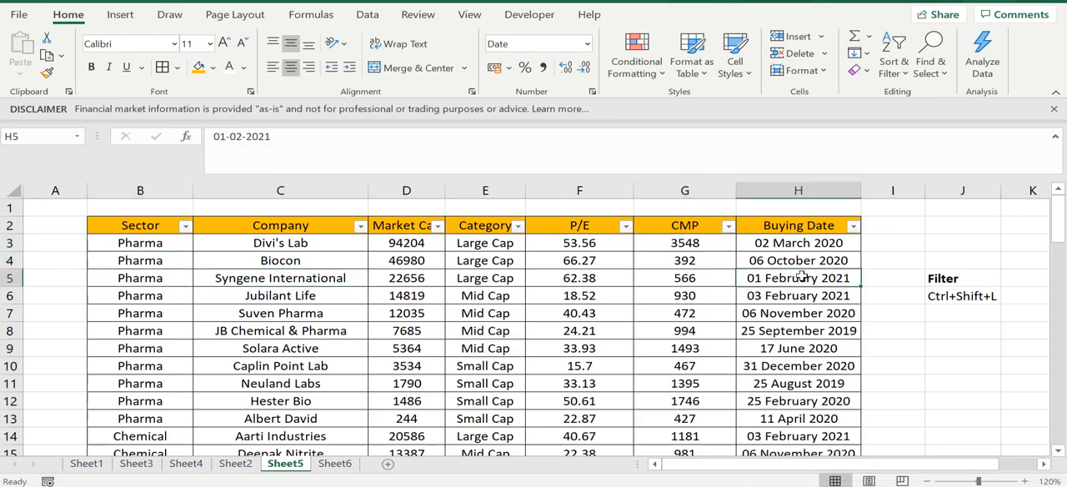
click(930, 333)
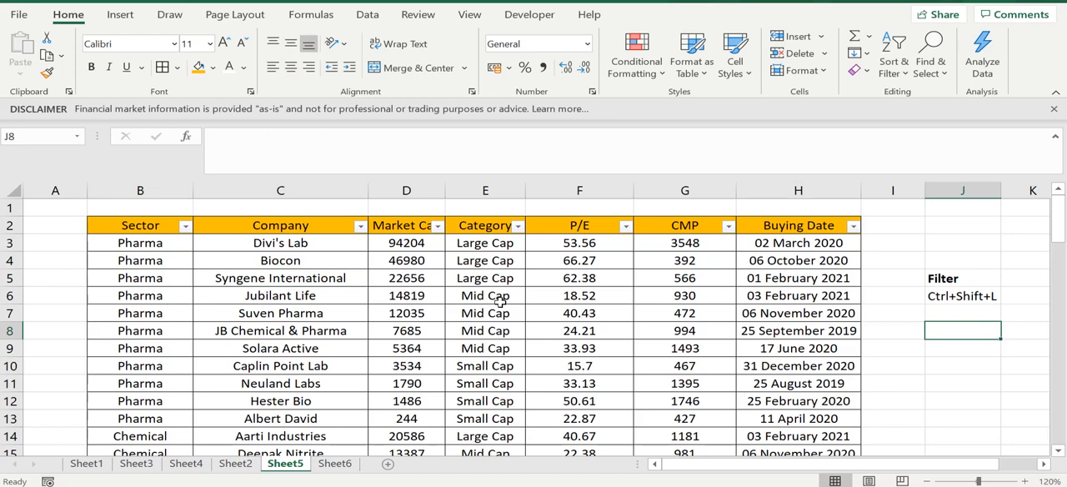
- Remove the filter arrows from the stock table's header row
key(ctrl+shift+l)
click(125, 214)
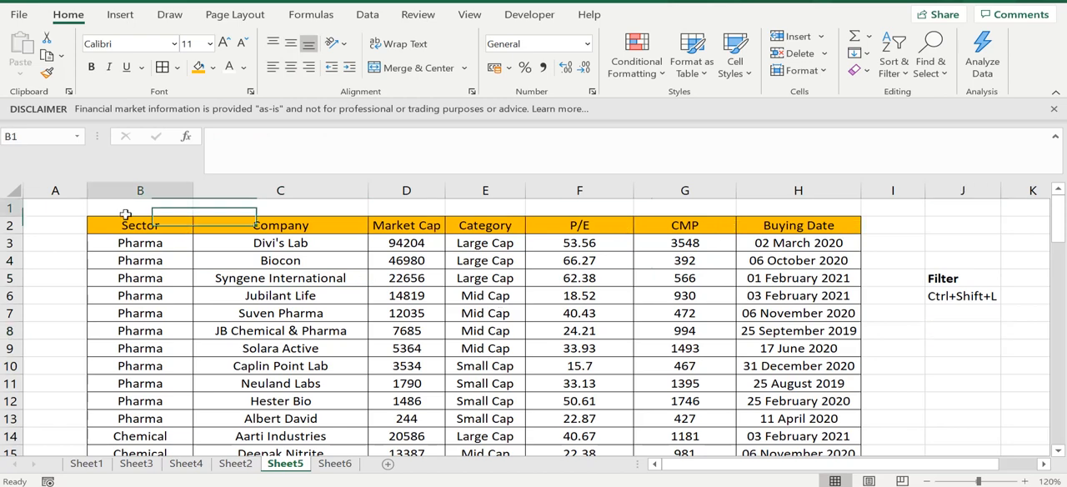
click(282, 280)
- Apply the Filter command to the stock table, starting from the Sector header in B2
click(131, 232)
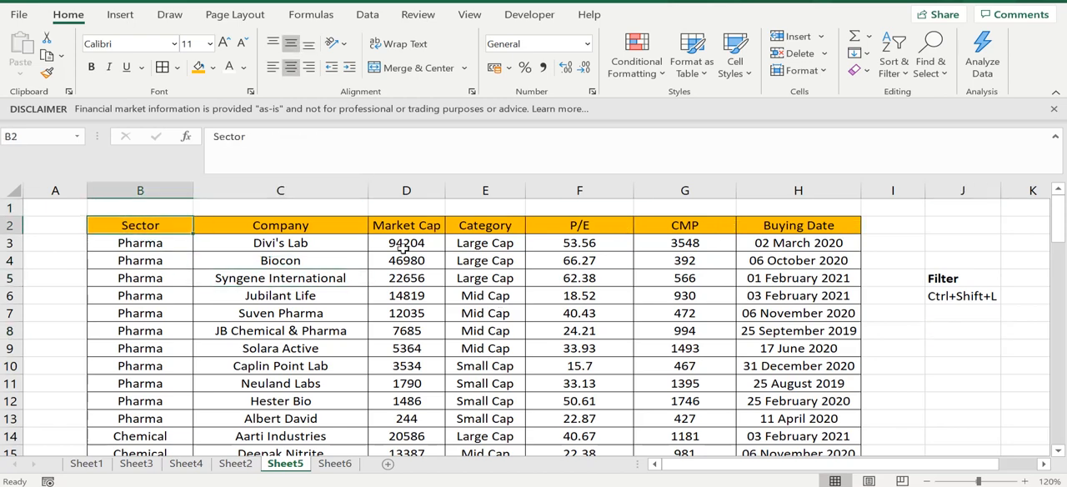
click(904, 79)
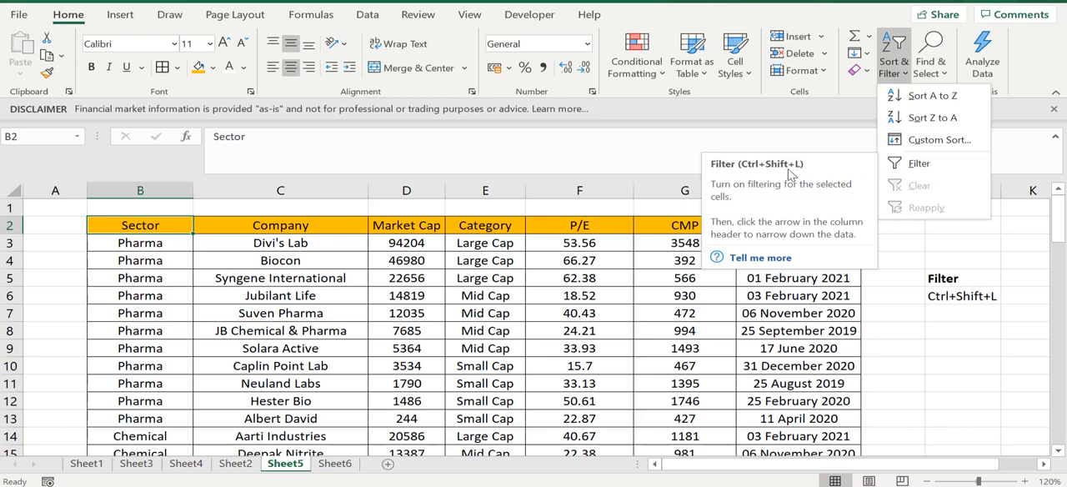
click(913, 166)
click(488, 291)
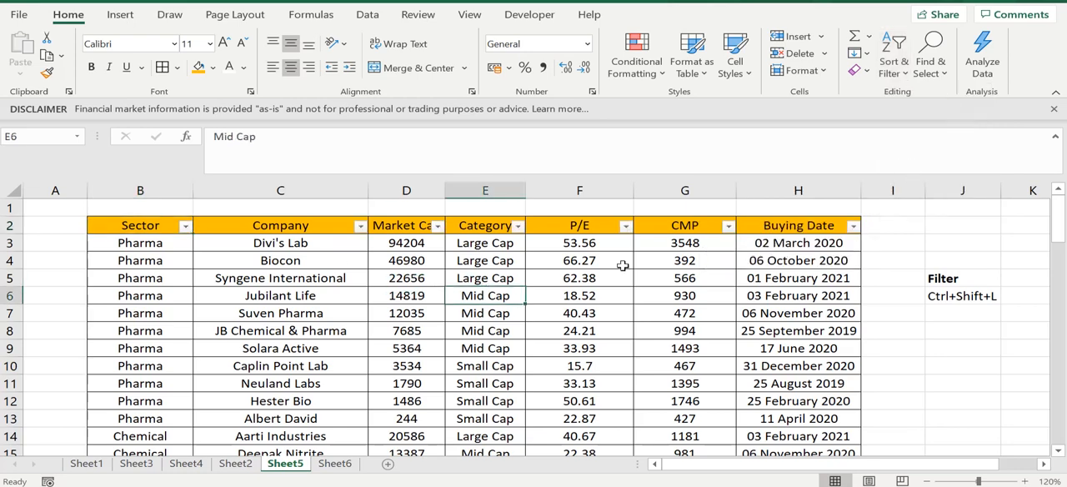
- Widen the Market Cap and Category columns so their header text fits beside the filter arrows
drag(442, 189, 477, 189)
click(598, 326)
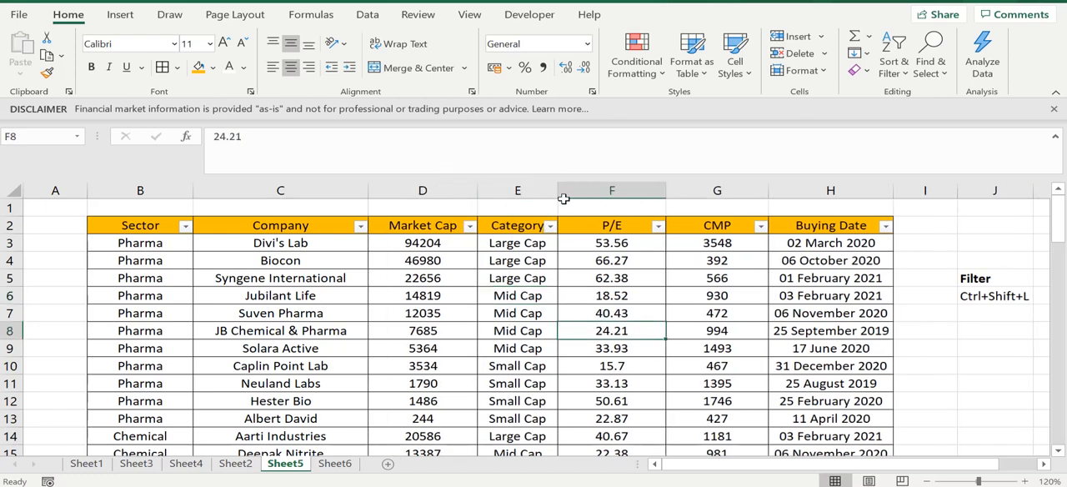
drag(558, 186, 573, 186)
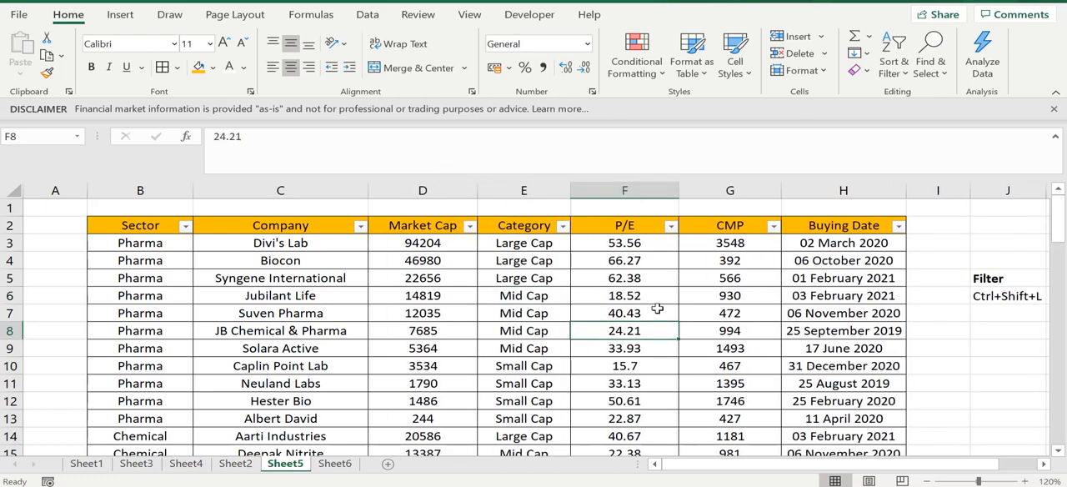
click(657, 310)
click(672, 280)
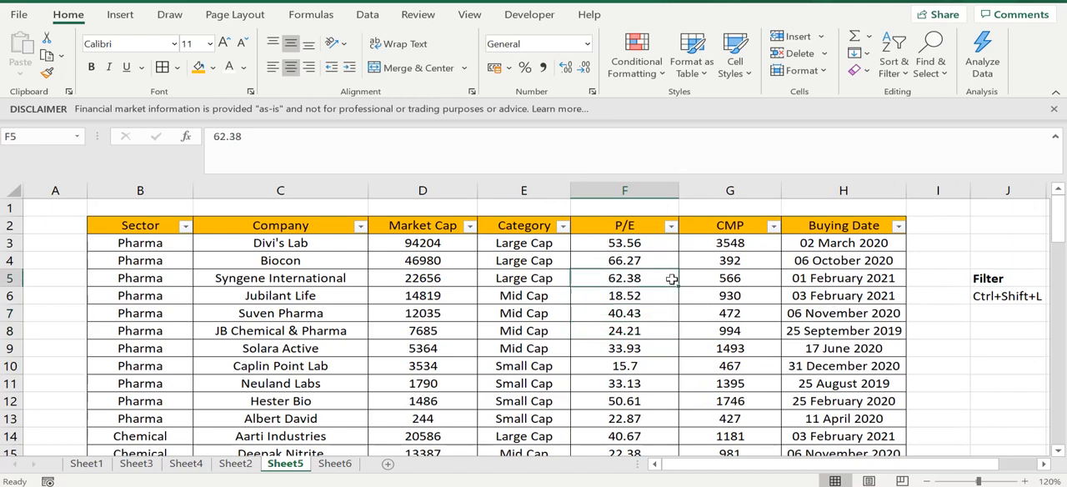
click(425, 295)
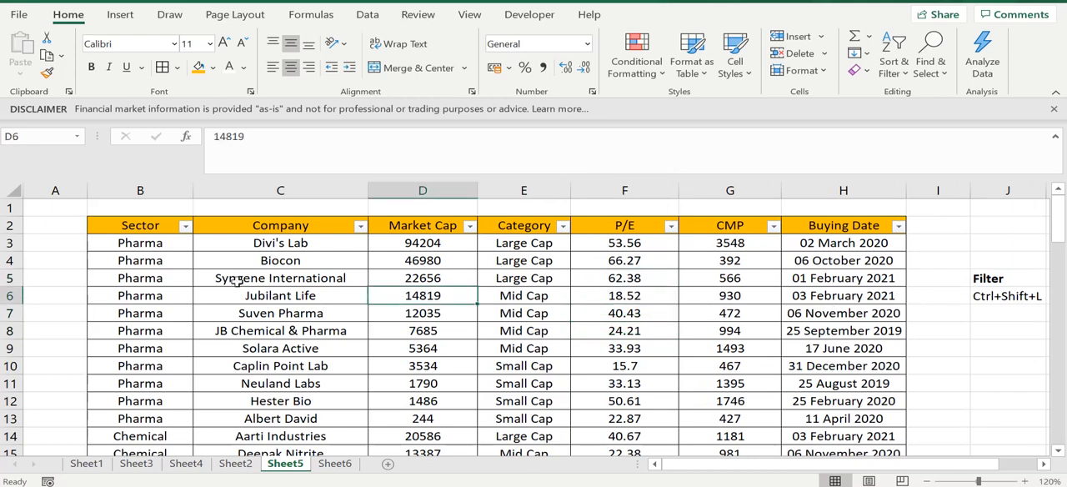
key(Right)
key(Right)
key(Right)
key(Right)
key(Right)
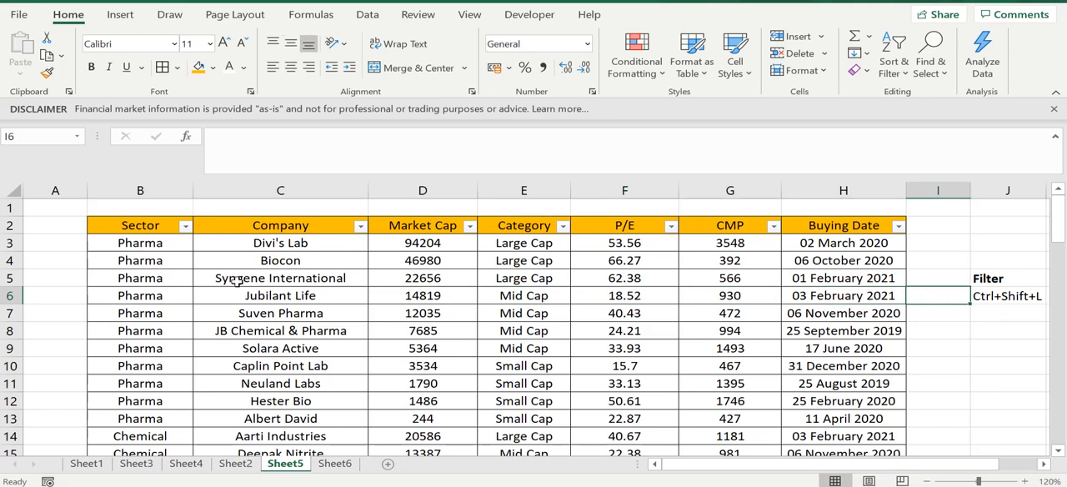
key(Up)
key(Up)
key(Left)
key(Left)
key(Left)
key(Left)
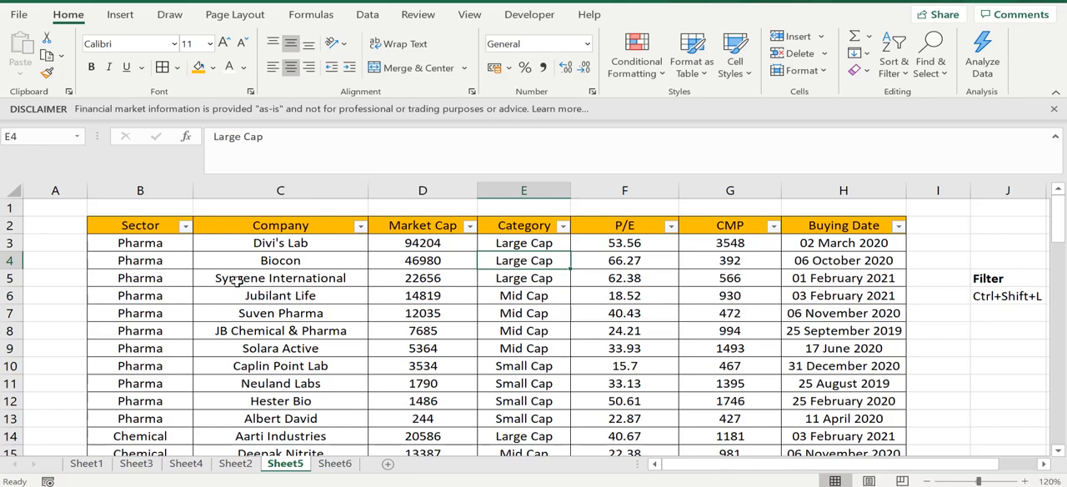
- Select the entire stock table to review its data range, and clear the selection
key(ctrl+a)
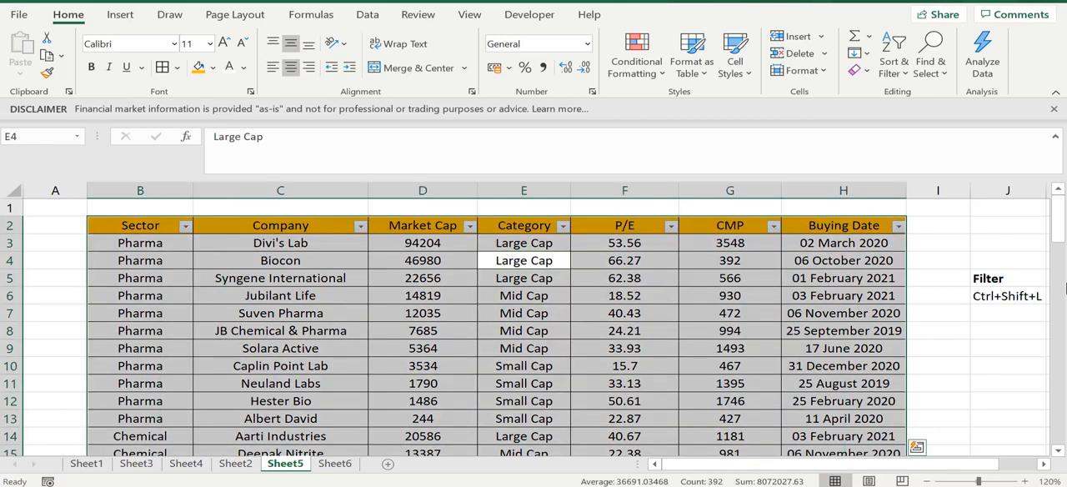
drag(1057, 229, 1057, 208)
click(744, 326)
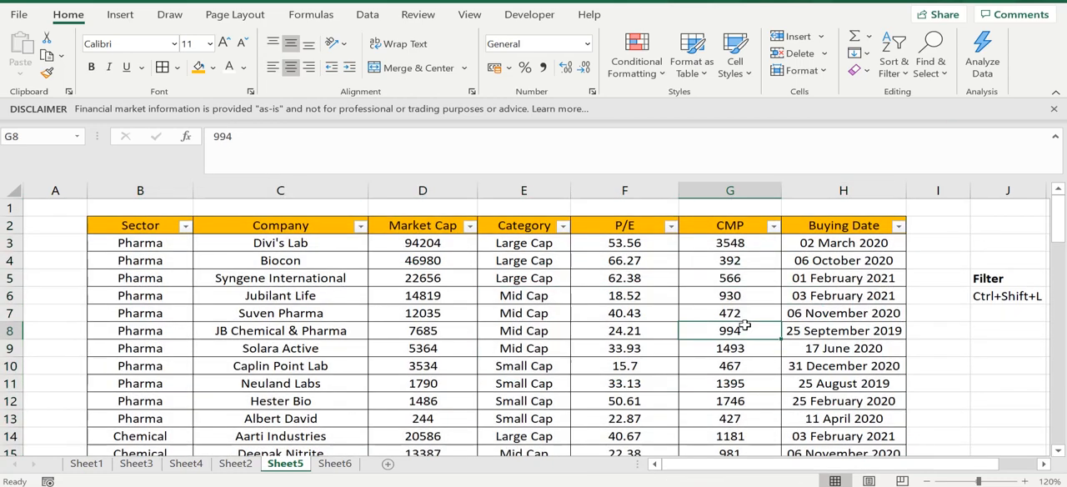
click(910, 285)
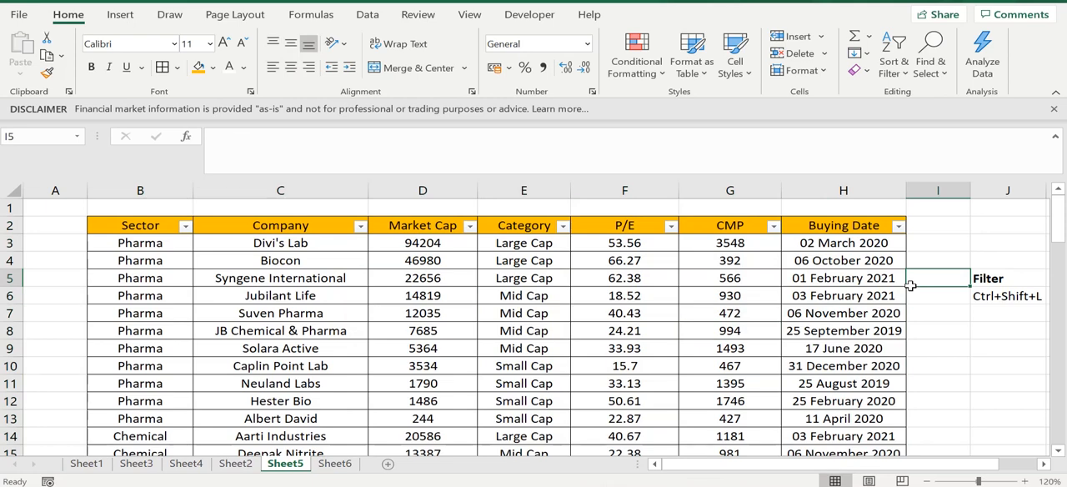
- Enter 122 in I5 and 3 in I6 beside the stock table, and select the whole connected data region to check its extent
text(122)
key(Return)
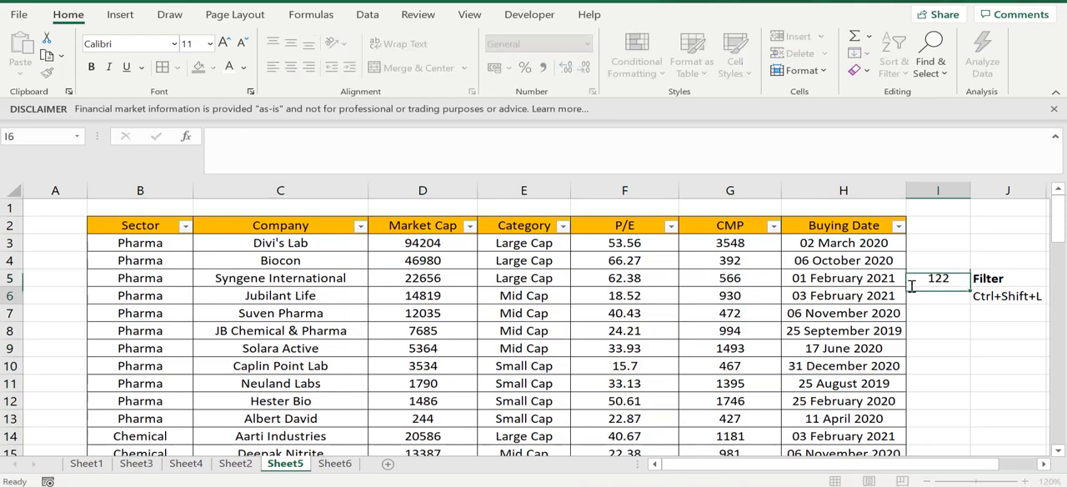
text(3)
click(530, 278)
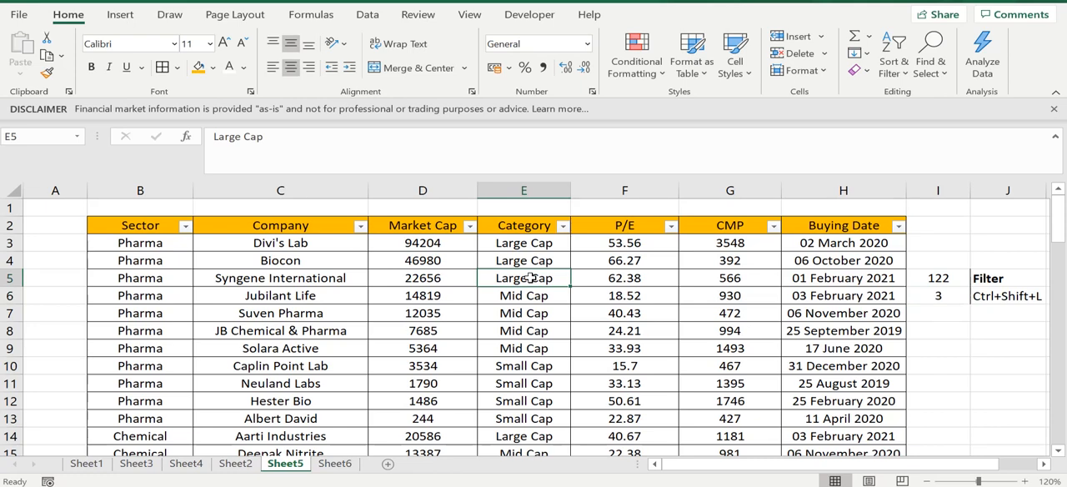
key(ctrl+a)
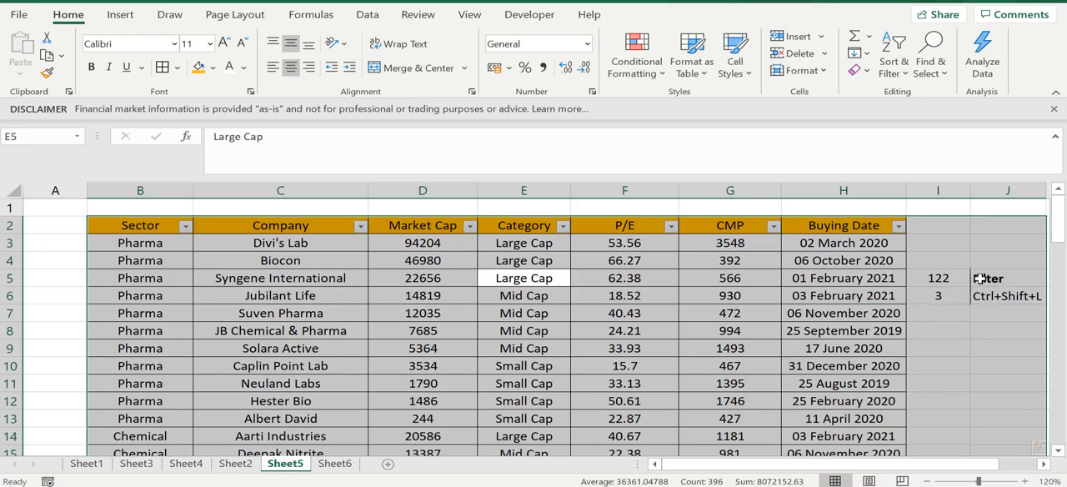
click(870, 315)
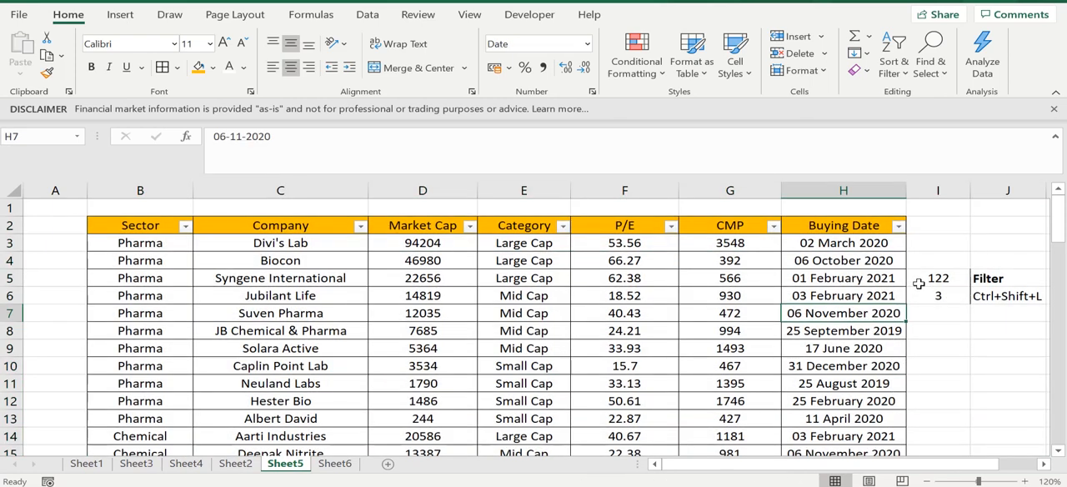
- Delete the trial numbers from cells I5:I6 beside the stock table
drag(923, 280, 941, 294)
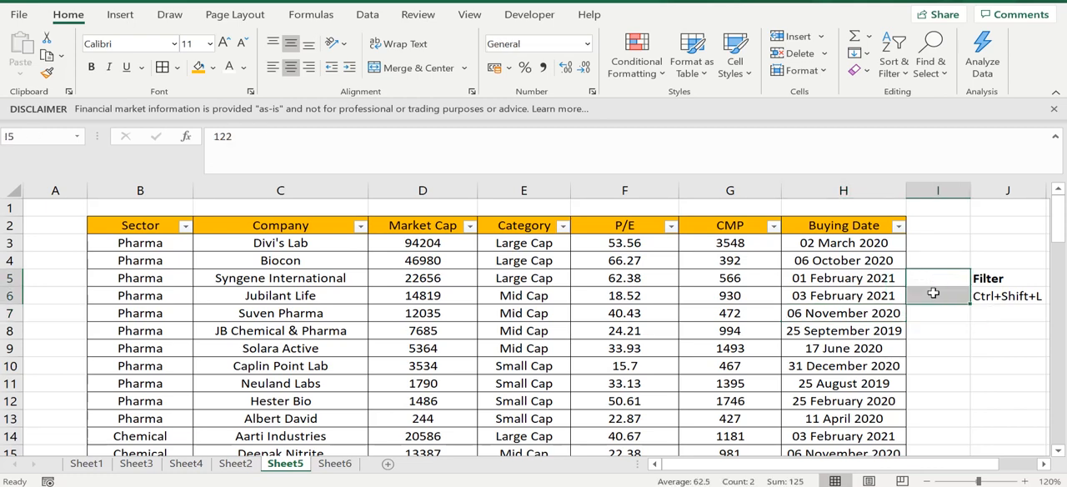
click(985, 299)
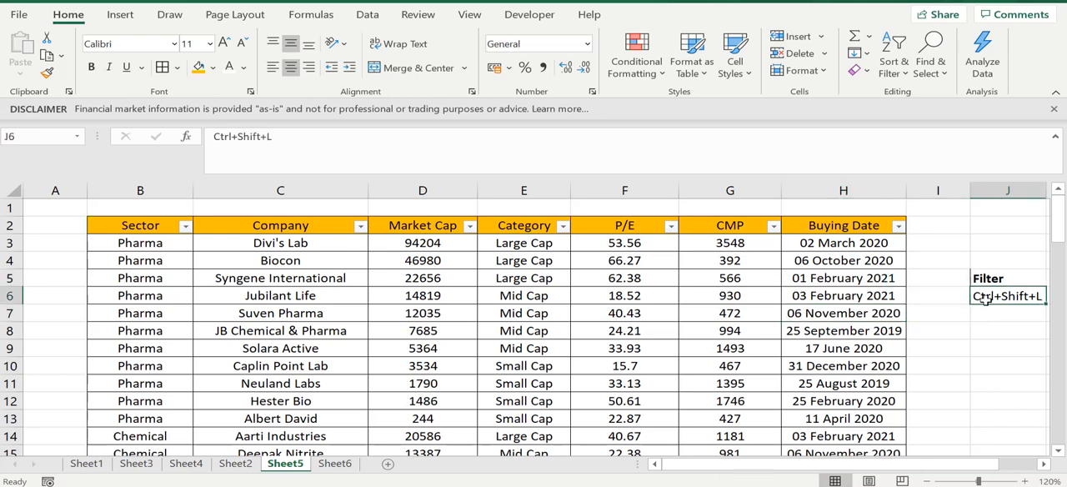
click(928, 289)
click(929, 279)
click(912, 246)
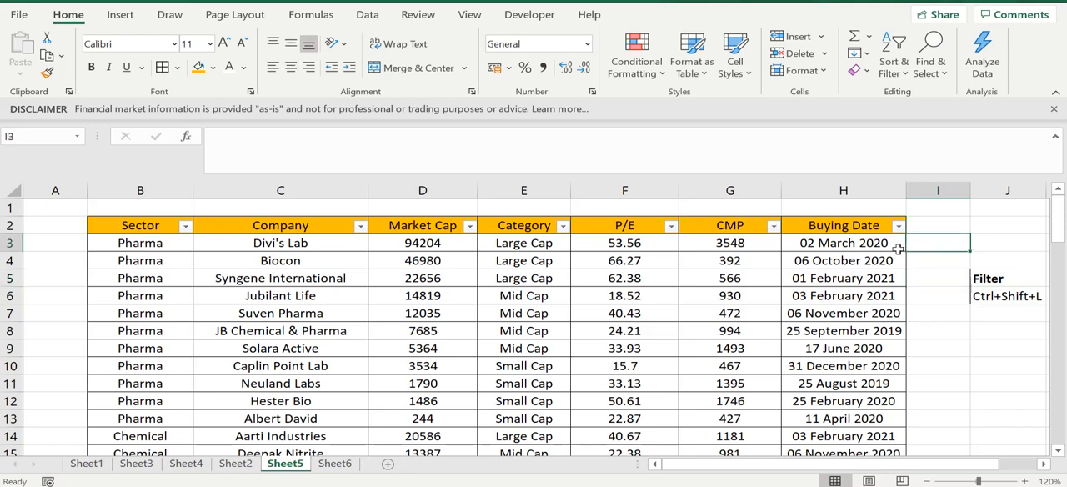
click(715, 259)
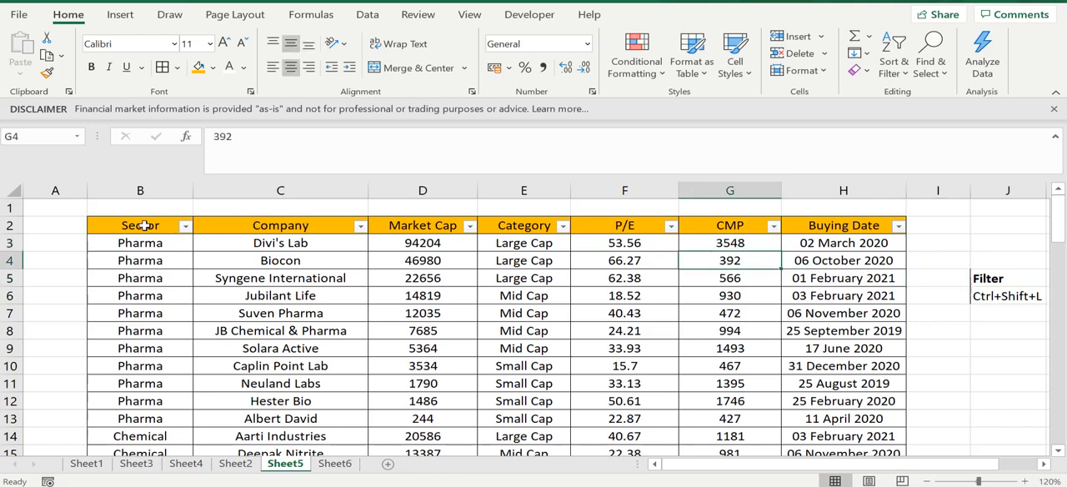
- Select the stock table from its header row down to row 57 and turn its filter off
drag(144, 225, 859, 231)
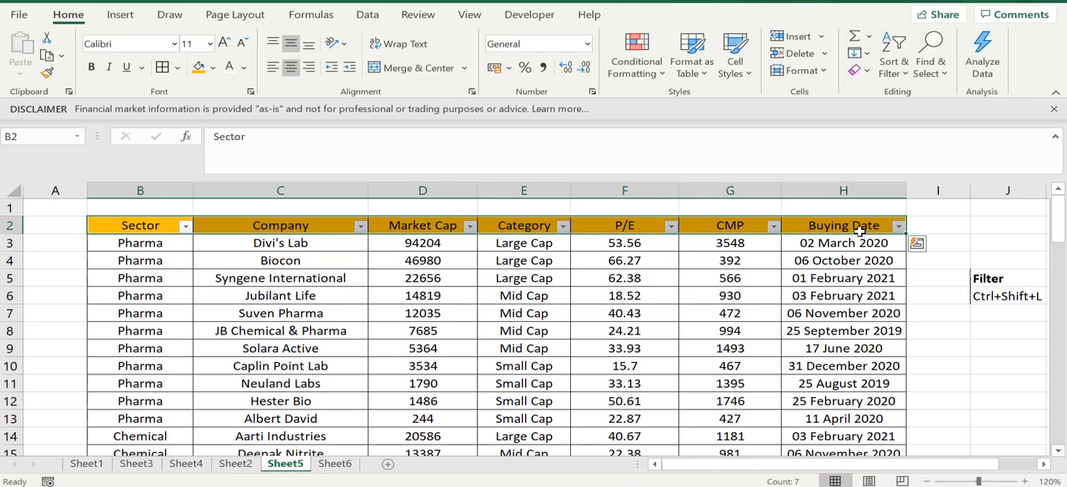
key(ctrl+shift+Down)
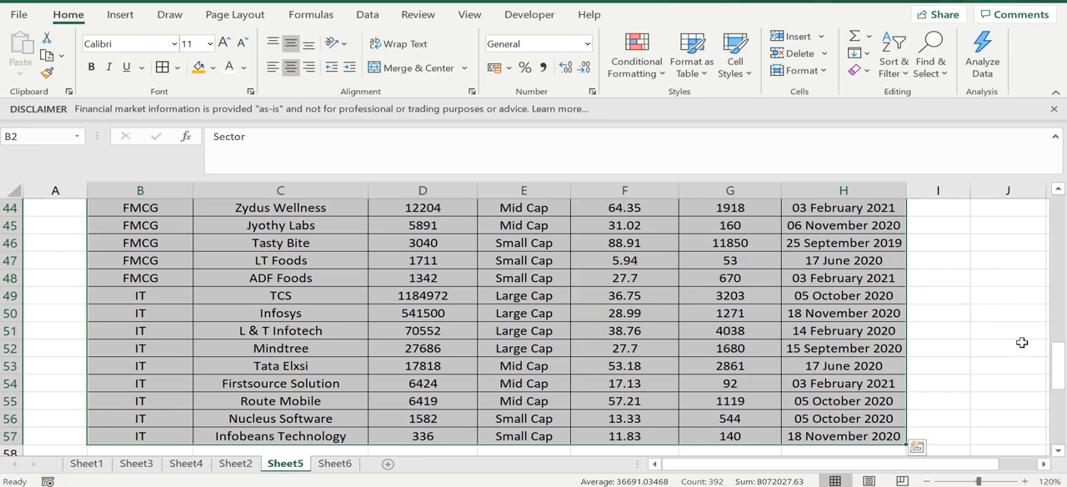
drag(1060, 373, 1063, 211)
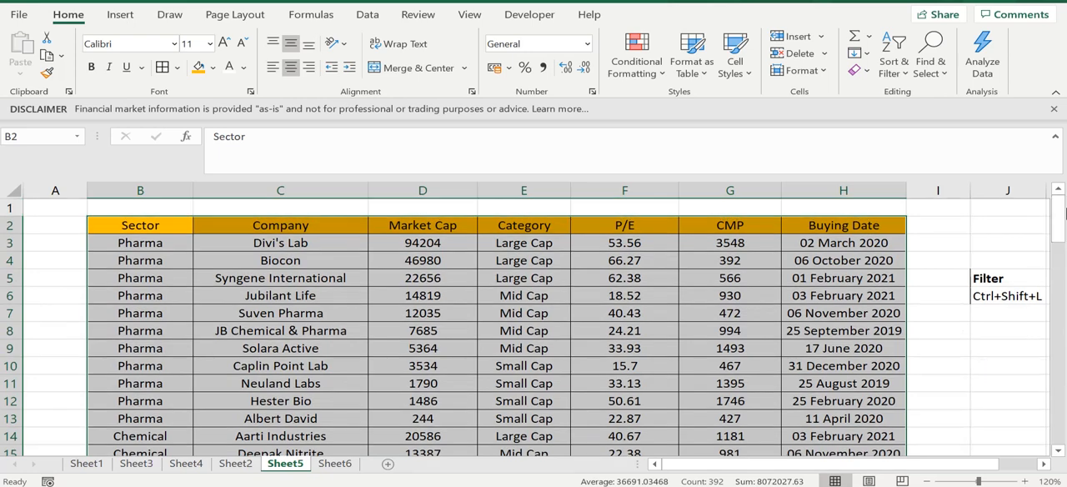
click(479, 396)
click(340, 323)
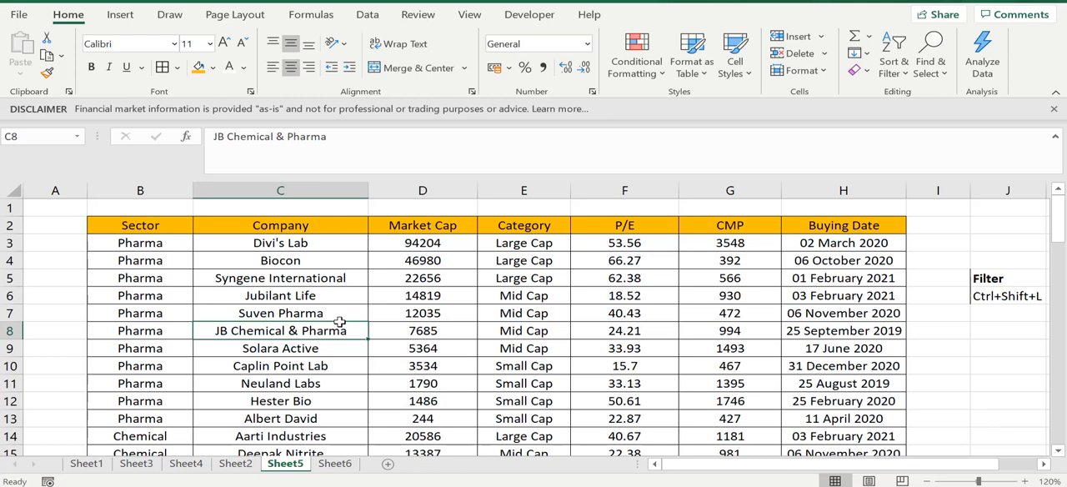
- Turn the filter back on for the stock table, working from the Sector header cell
click(122, 277)
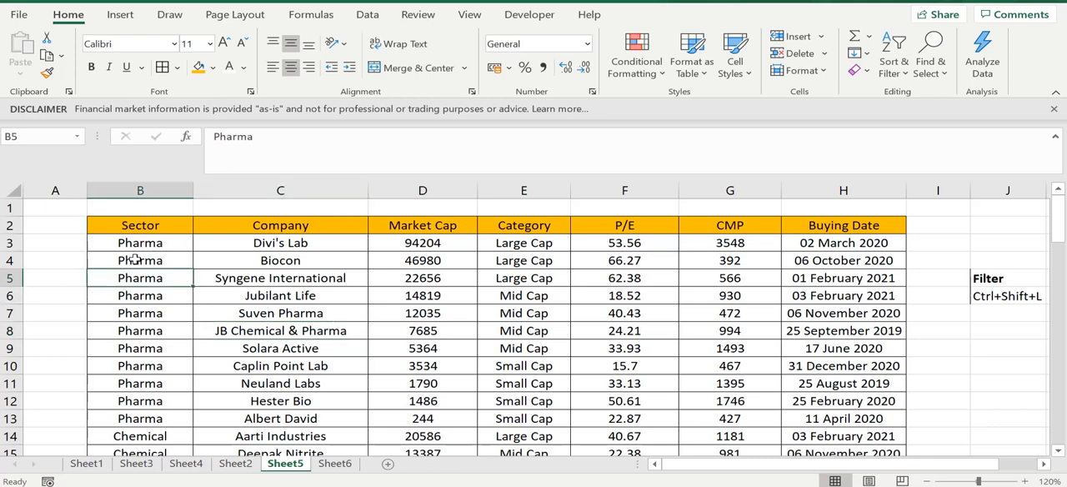
click(135, 260)
click(121, 243)
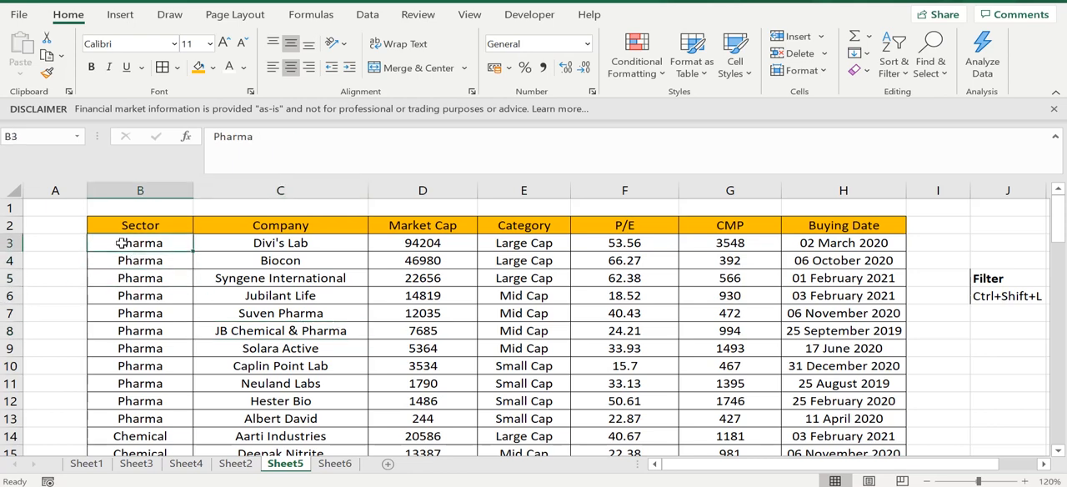
click(122, 225)
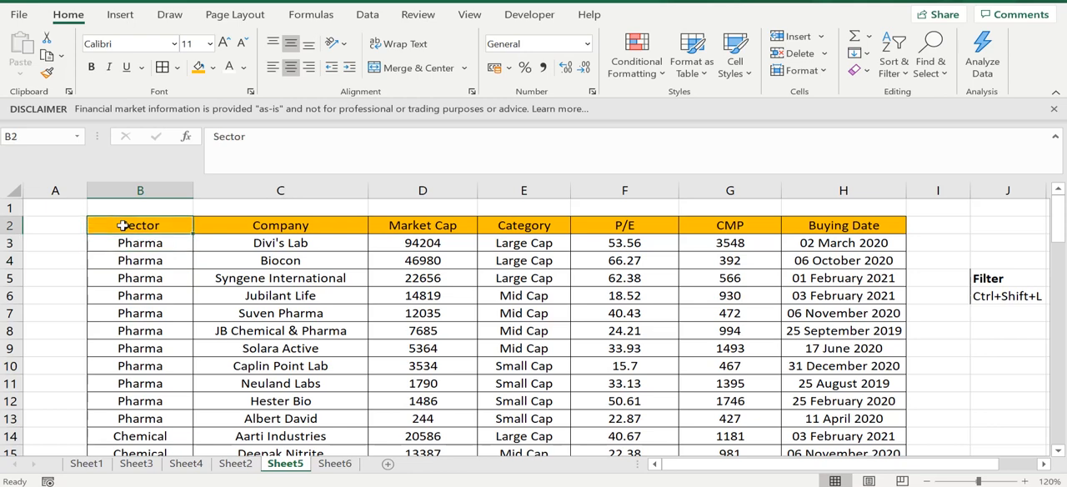
key(ctrl+shift+l)
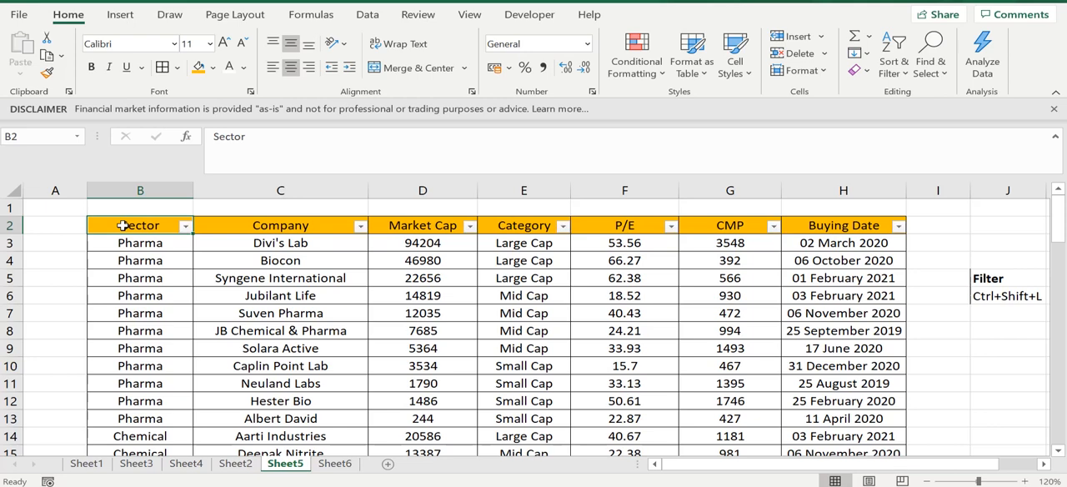
click(291, 314)
click(598, 285)
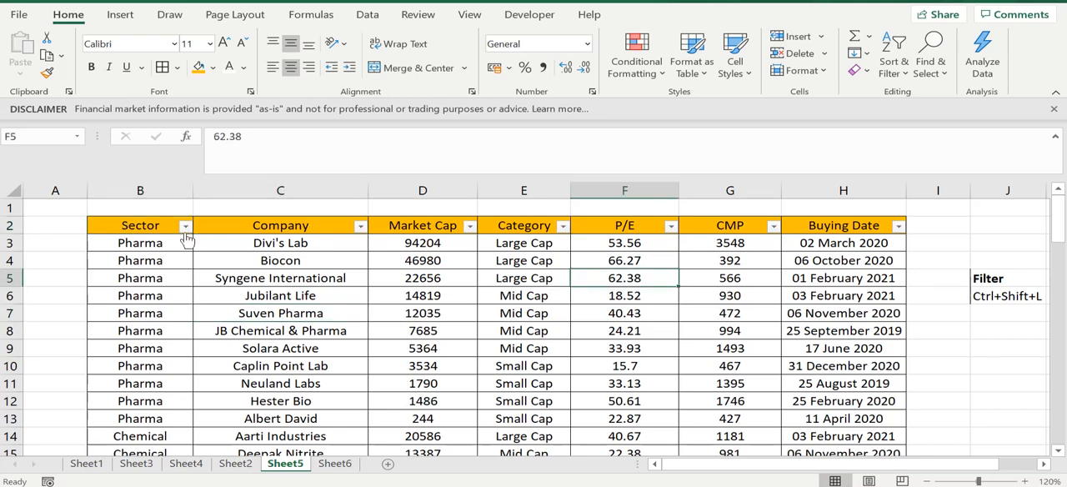
- Filter the Sector column to show only Chemical and Pharma, and look over the filtered rows
click(177, 243)
click(143, 230)
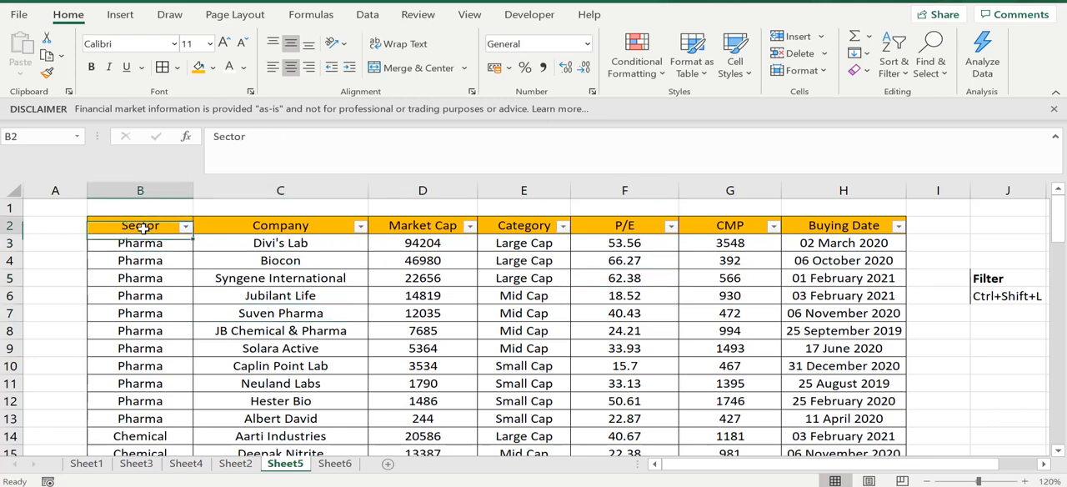
click(185, 227)
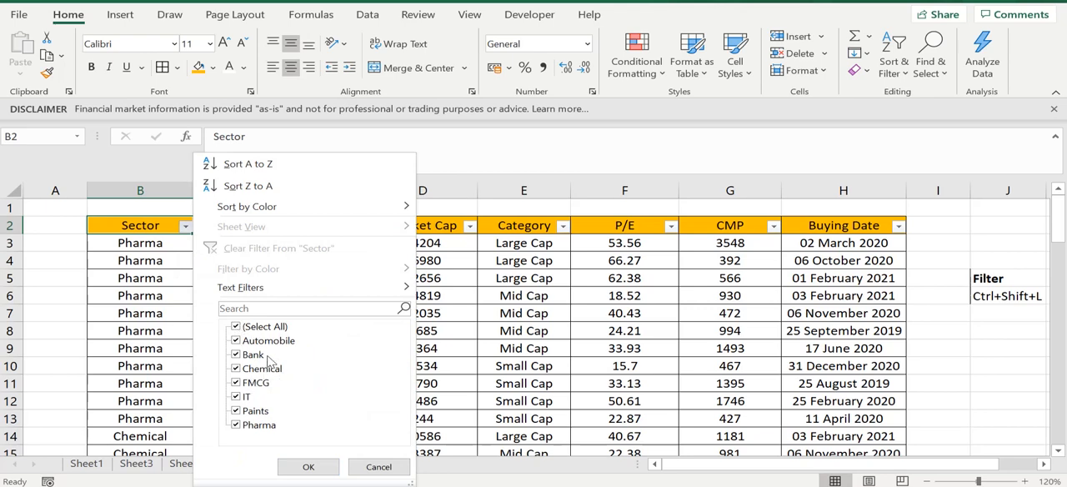
click(235, 327)
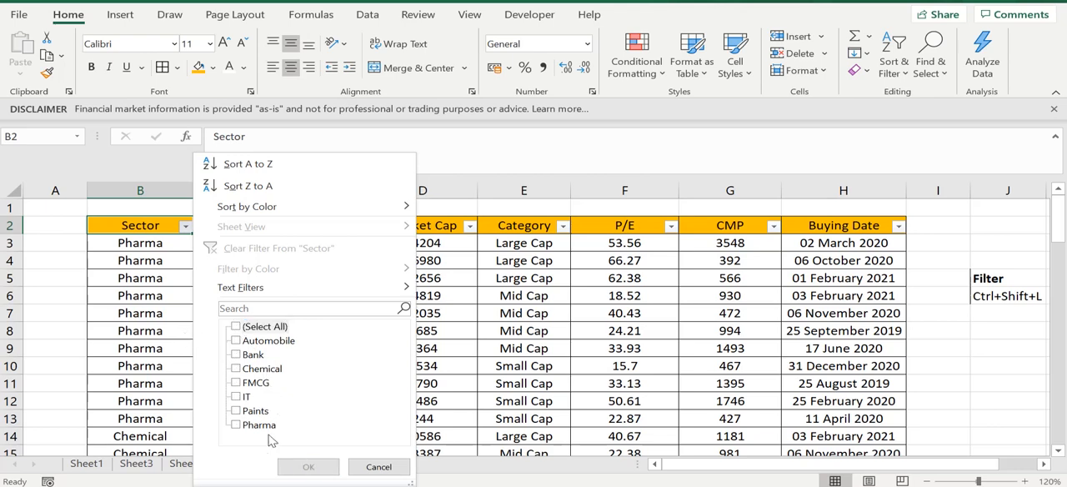
click(237, 369)
click(236, 425)
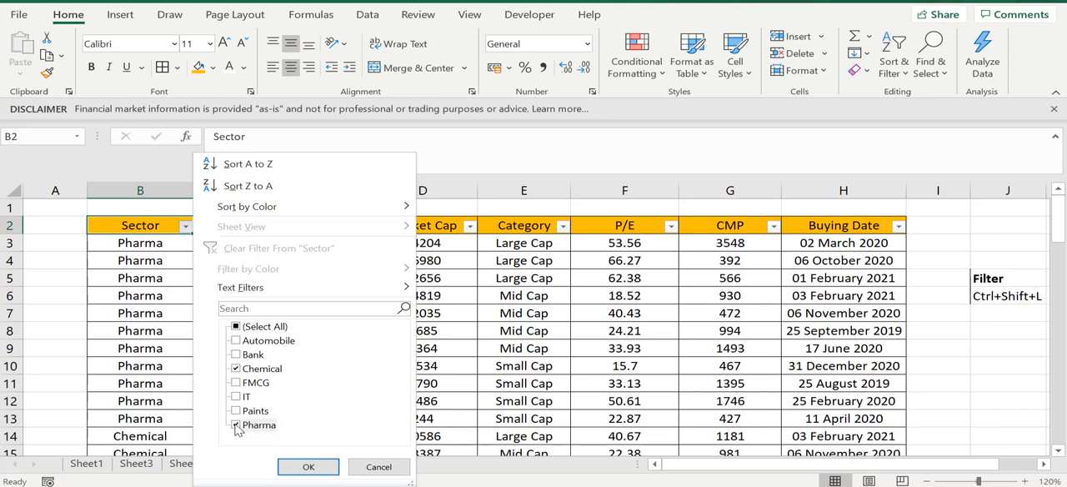
click(302, 469)
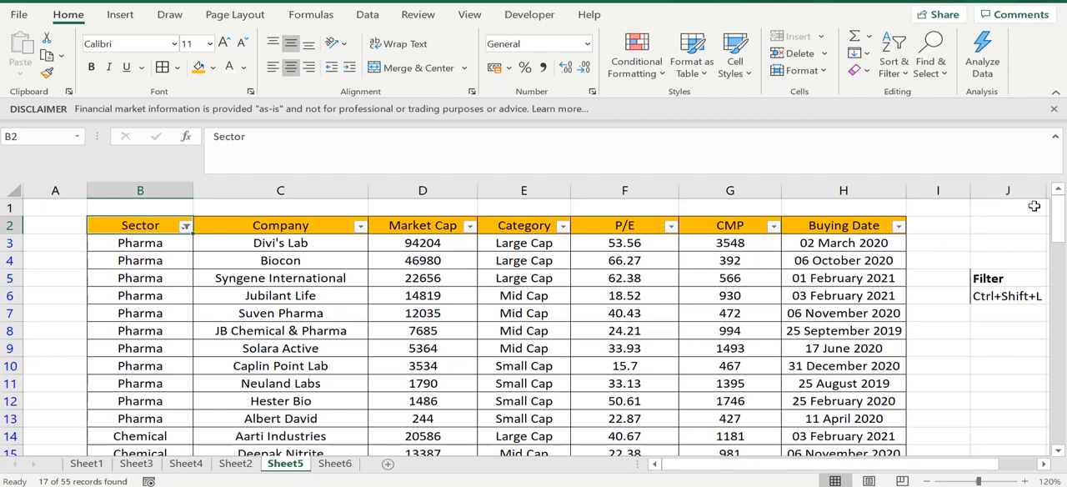
mouse_move(1057, 218)
mouse_down()
mouse_move(1060, 265)
mouse_move(1058, 224)
mouse_up()
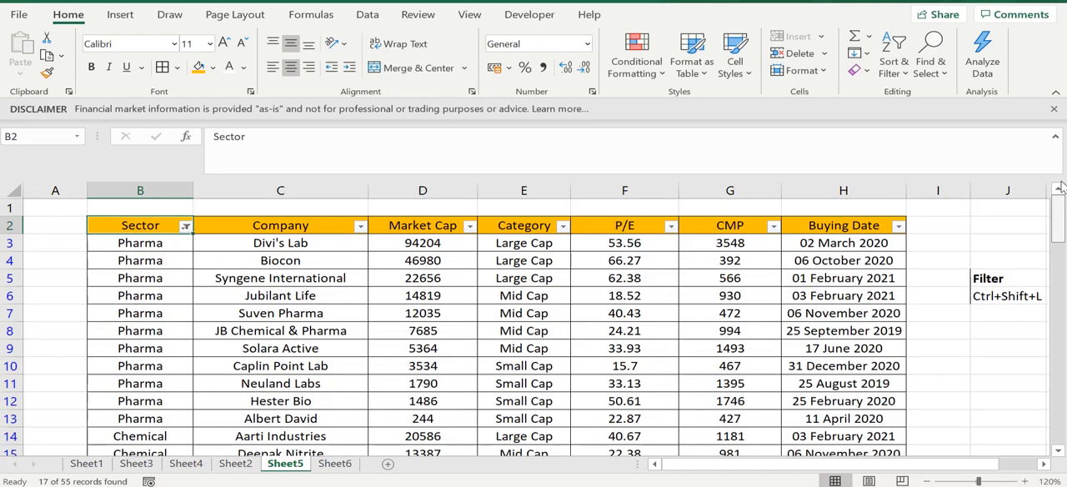
click(354, 372)
click(121, 298)
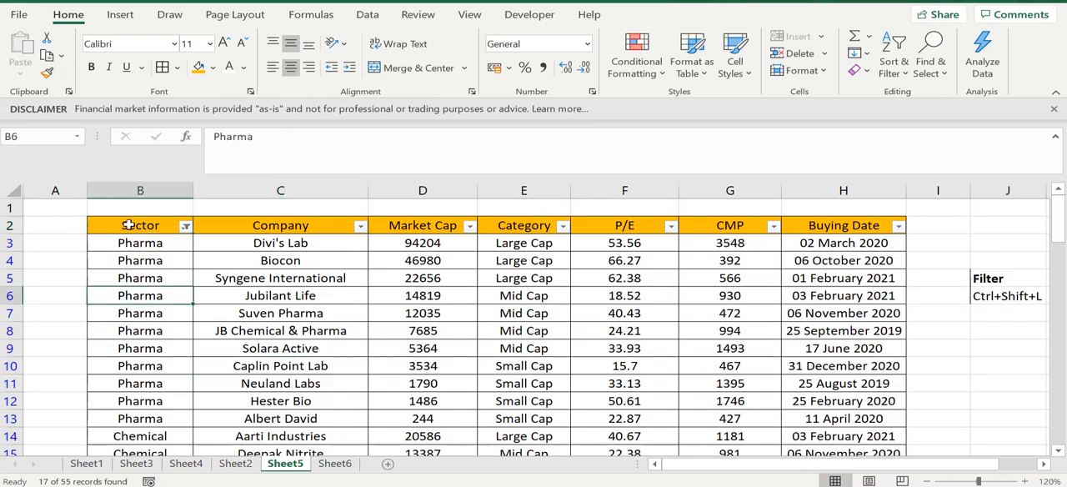
click(129, 225)
- Filter the Category column to show only Large Cap companies
click(529, 275)
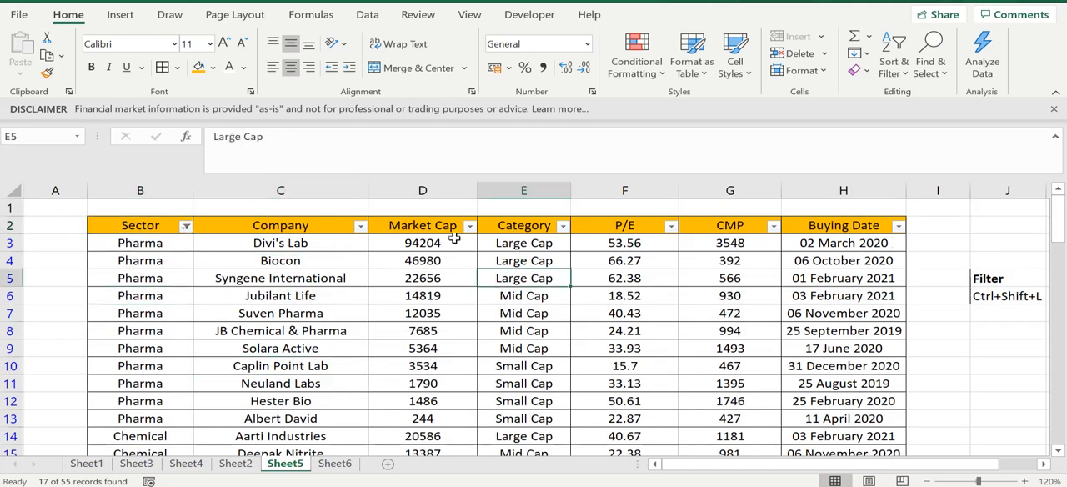
click(534, 231)
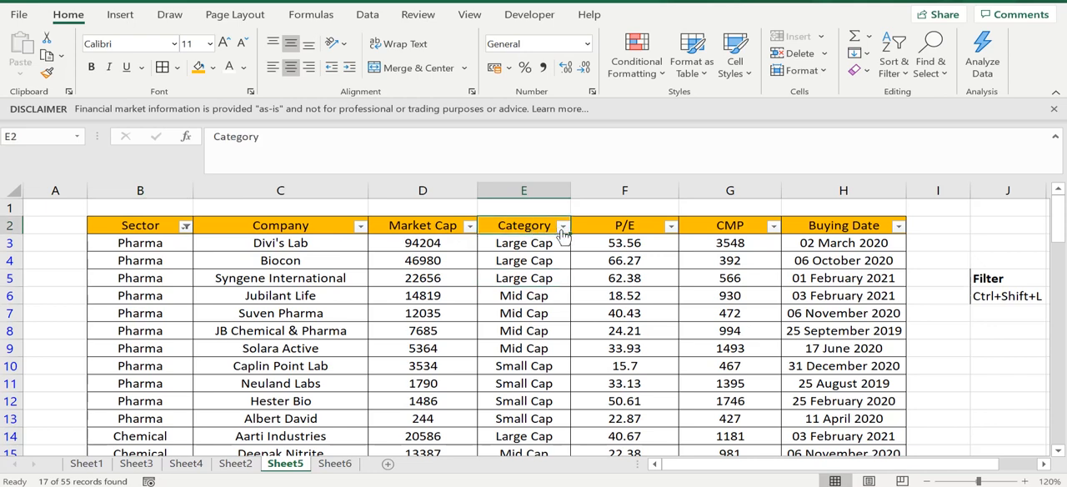
click(562, 226)
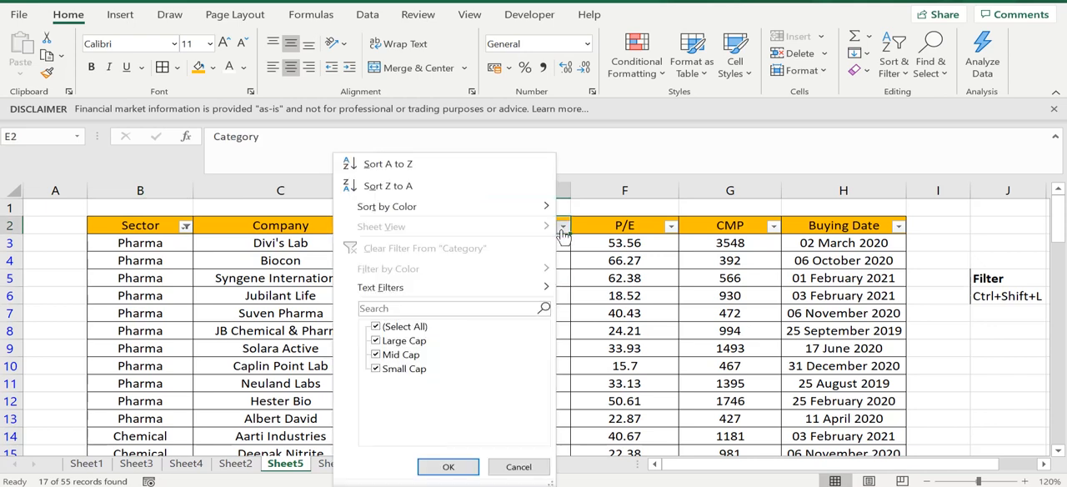
click(374, 328)
click(374, 328)
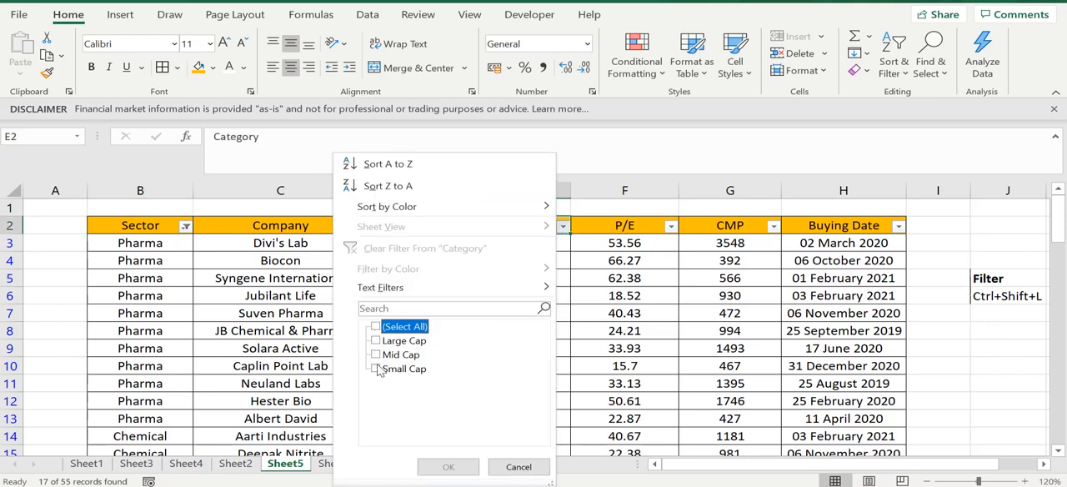
click(375, 341)
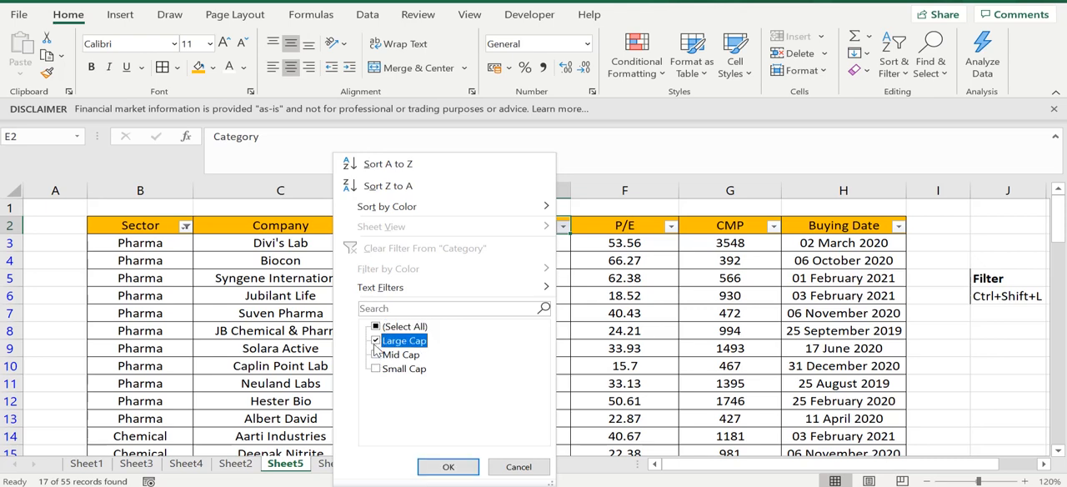
click(447, 467)
- Examine the filtered rows, comparing their Sector, Company and Category entries with the filters set
click(523, 295)
click(523, 330)
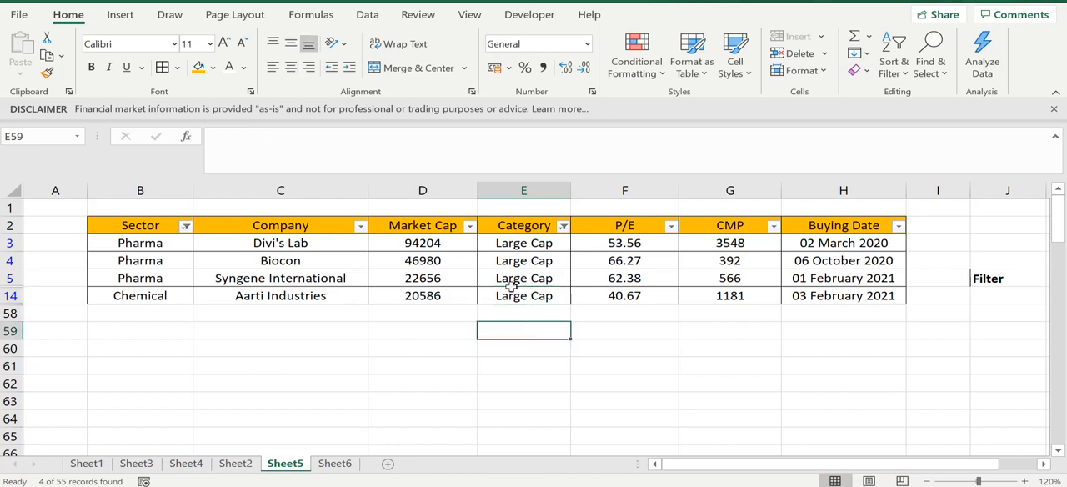
click(106, 313)
click(225, 311)
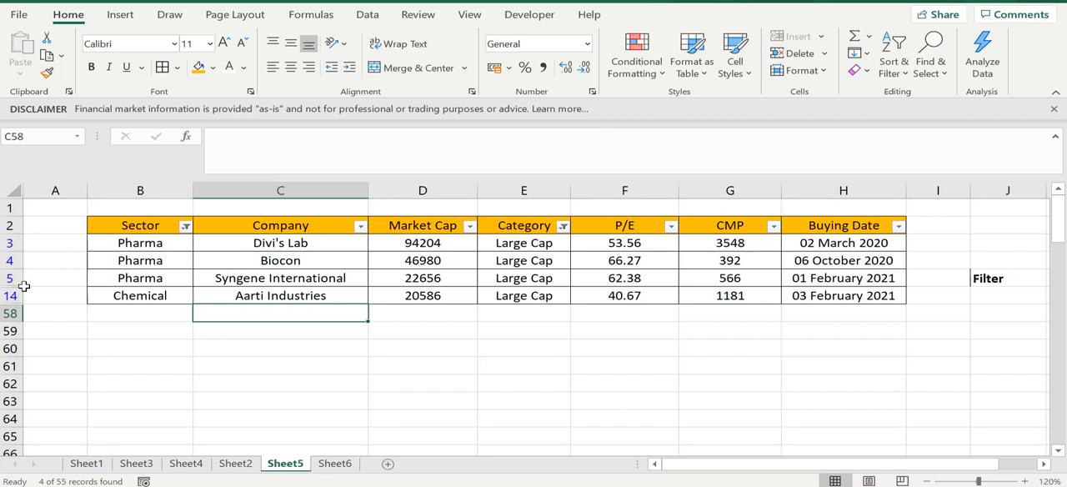
click(580, 363)
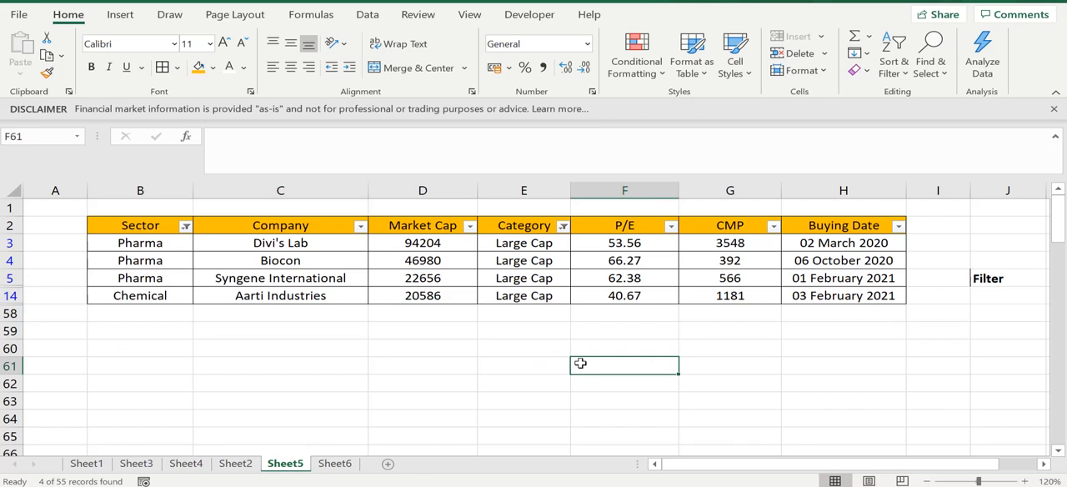
click(586, 298)
click(395, 263)
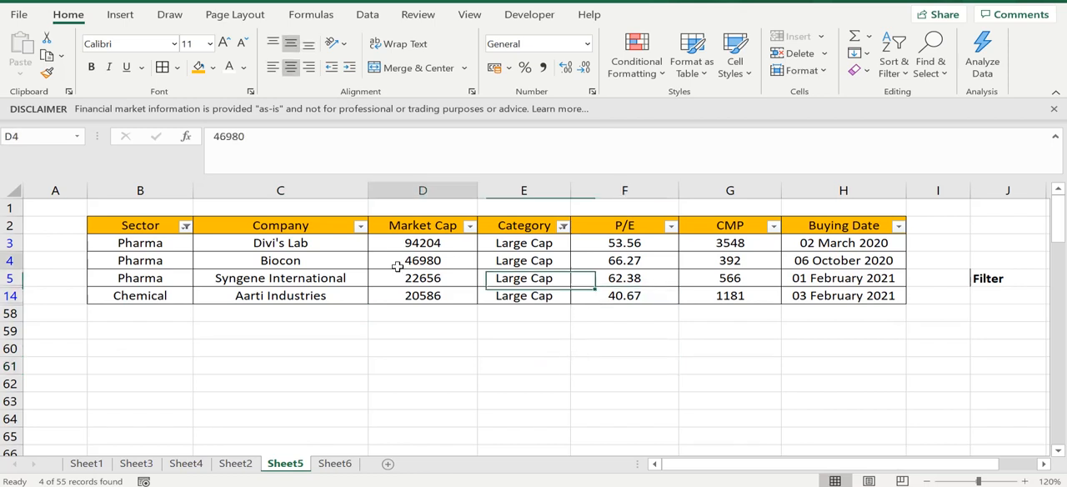
click(278, 260)
click(145, 278)
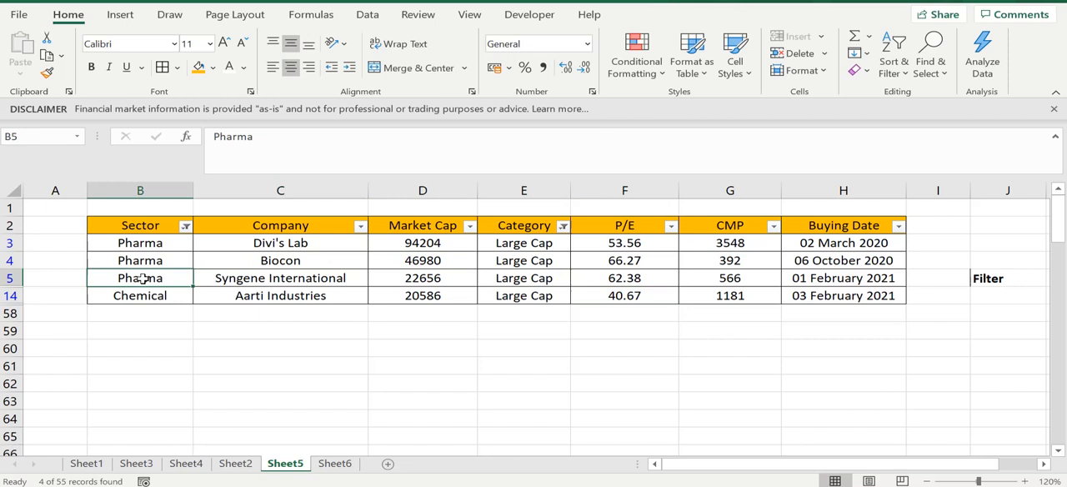
click(303, 275)
click(538, 266)
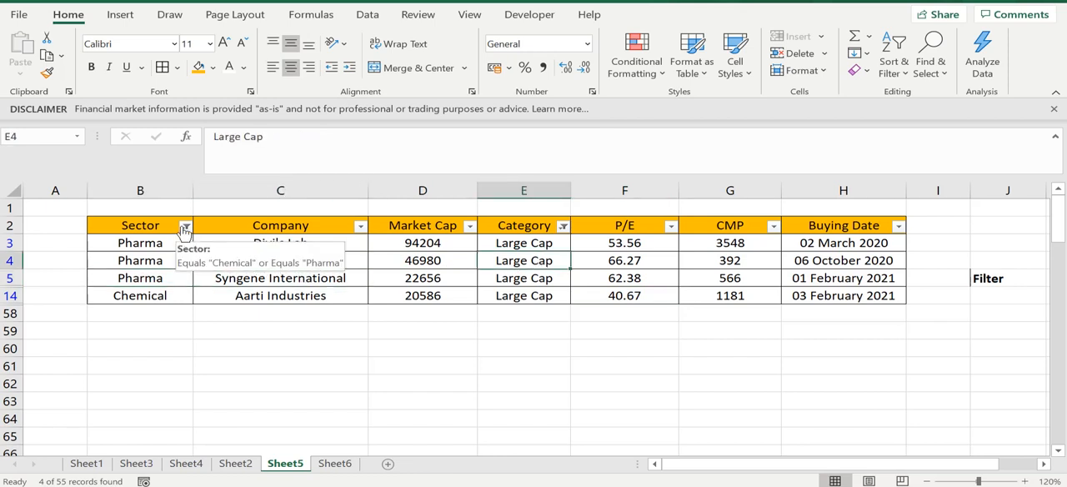
- Clear the filter on the Sector column, keeping the Category filter on Large Cap
click(185, 226)
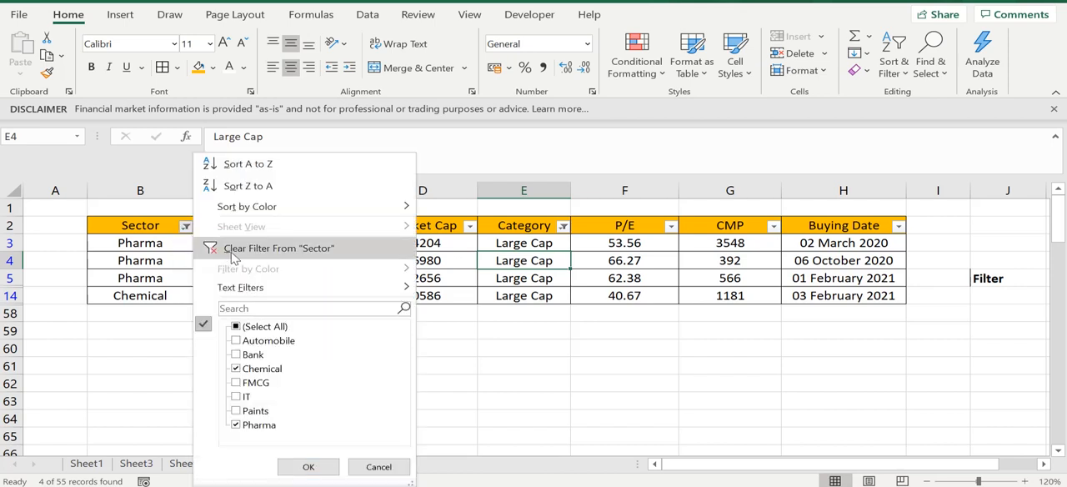
click(233, 249)
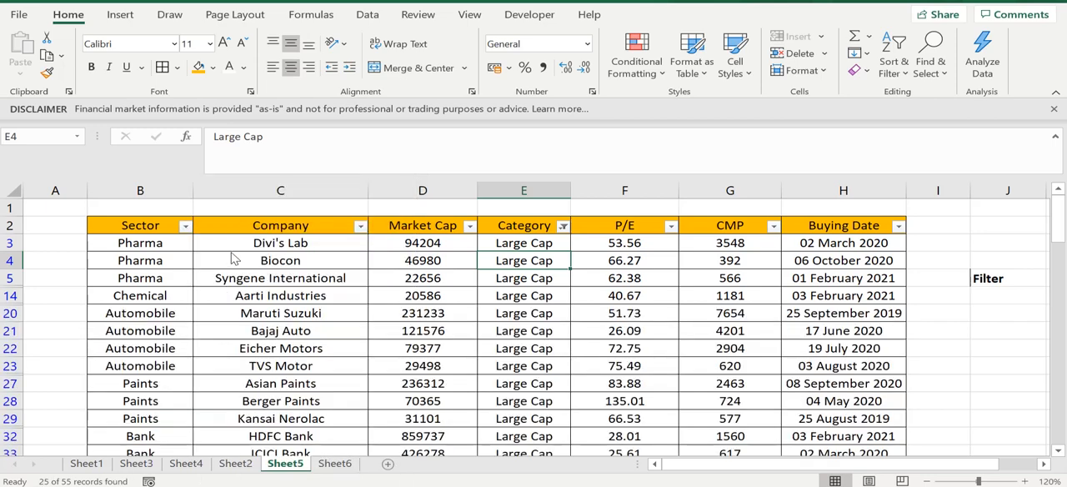
click(280, 333)
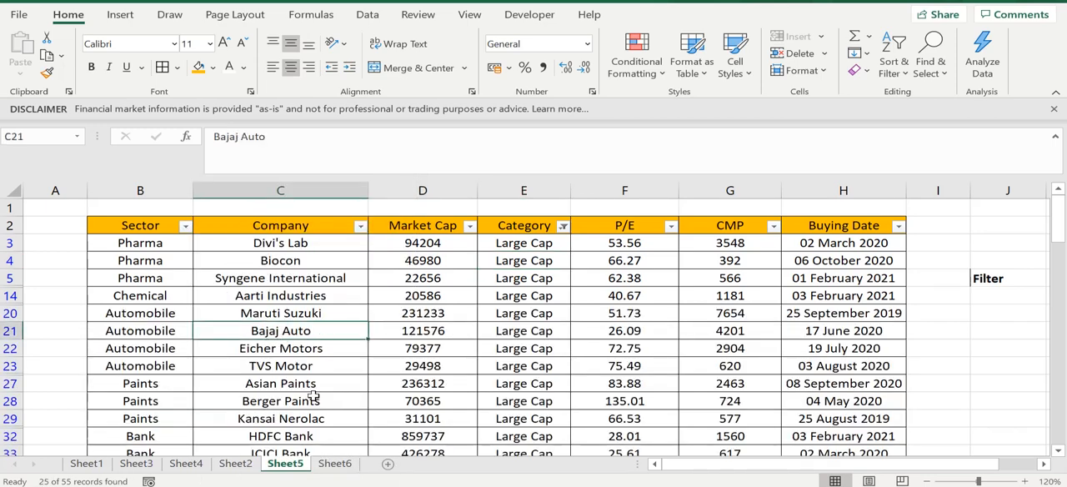
- Examine the large-cap rows, checking their Sector, Company and Category entries
click(82, 273)
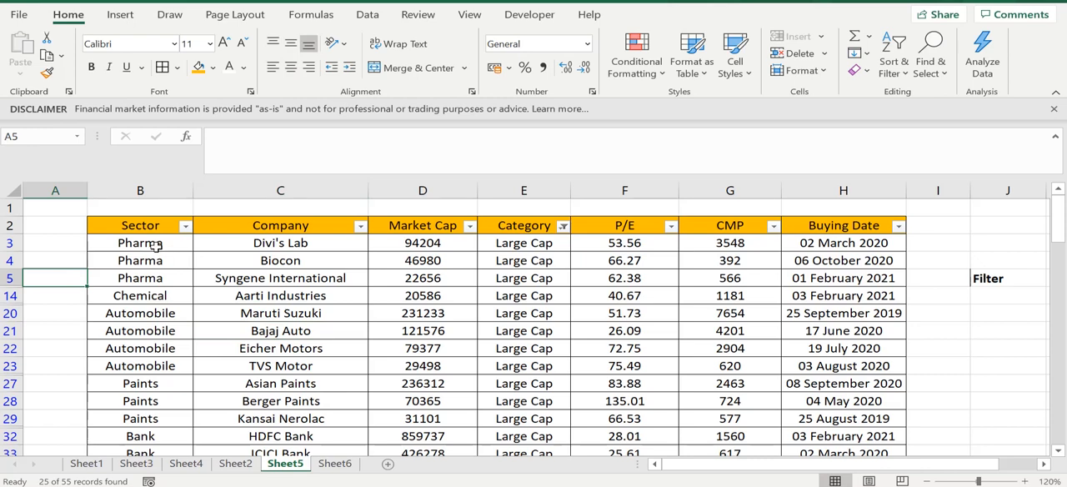
drag(156, 244, 155, 277)
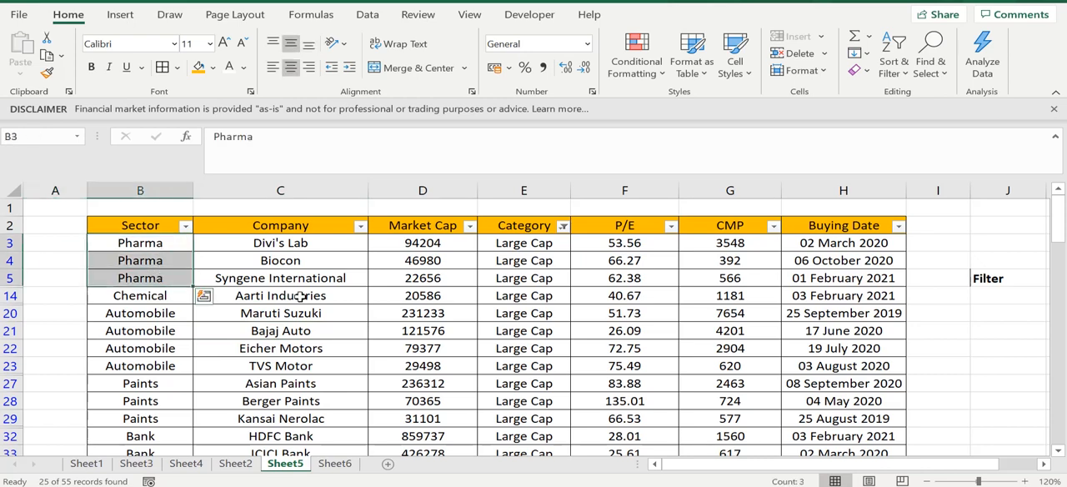
click(300, 296)
drag(112, 243, 142, 388)
click(337, 328)
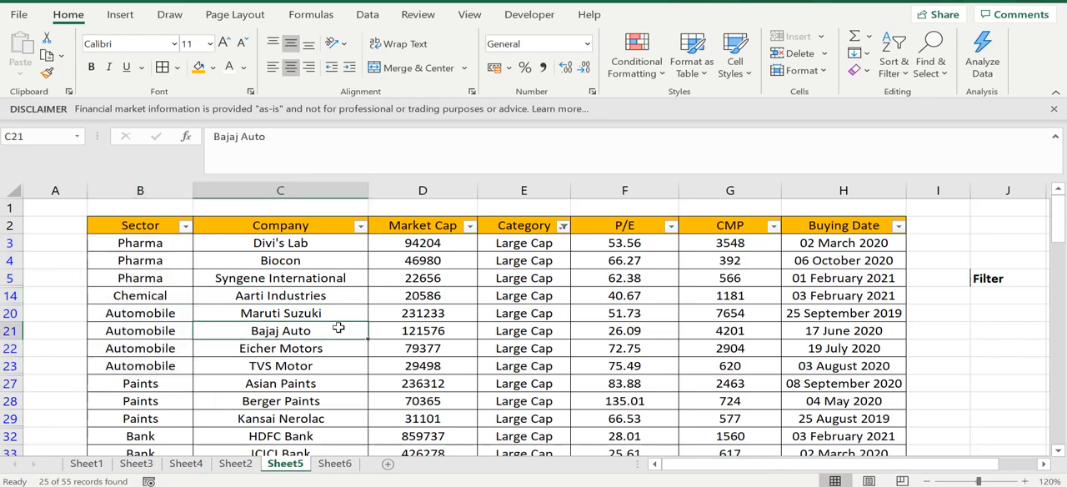
click(479, 324)
click(547, 259)
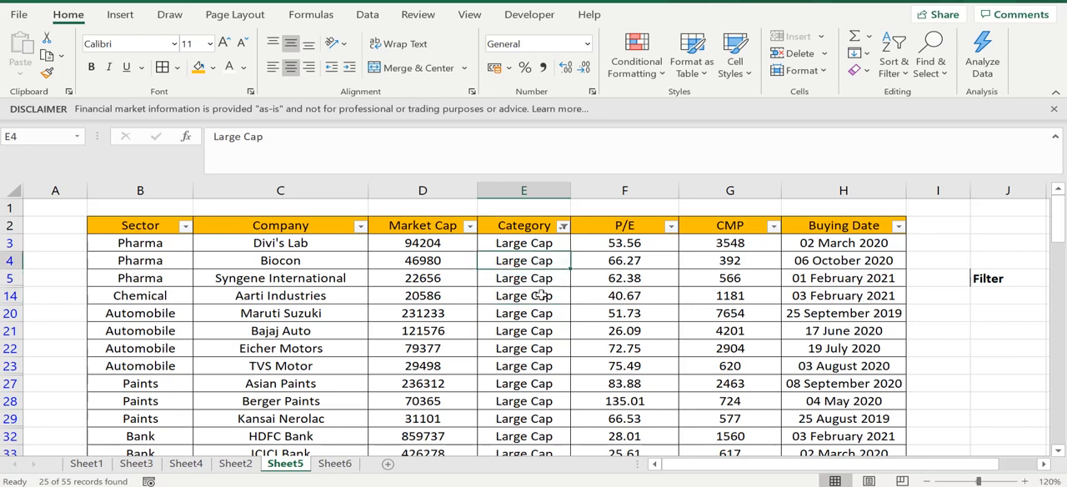
click(542, 295)
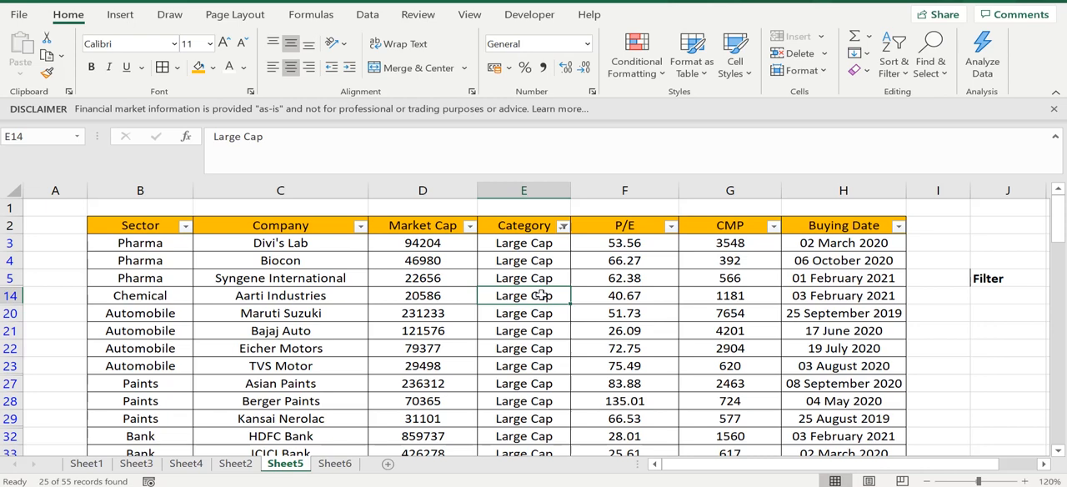
click(191, 274)
click(659, 343)
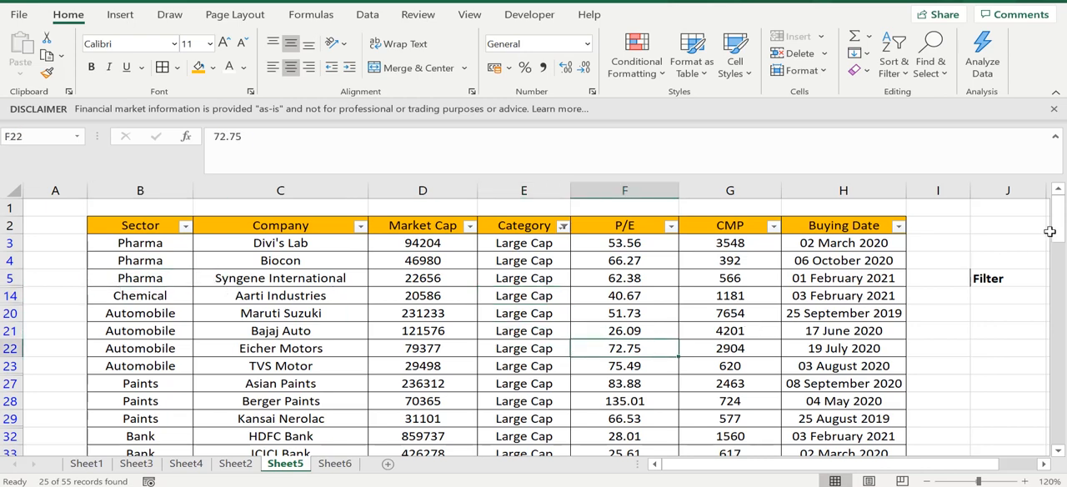
mouse_move(1056, 231)
mouse_down()
mouse_move(1060, 289)
mouse_move(1058, 215)
mouse_up()
- Filter the Sector column to show only FMCG, and look over the filtered rows
click(185, 226)
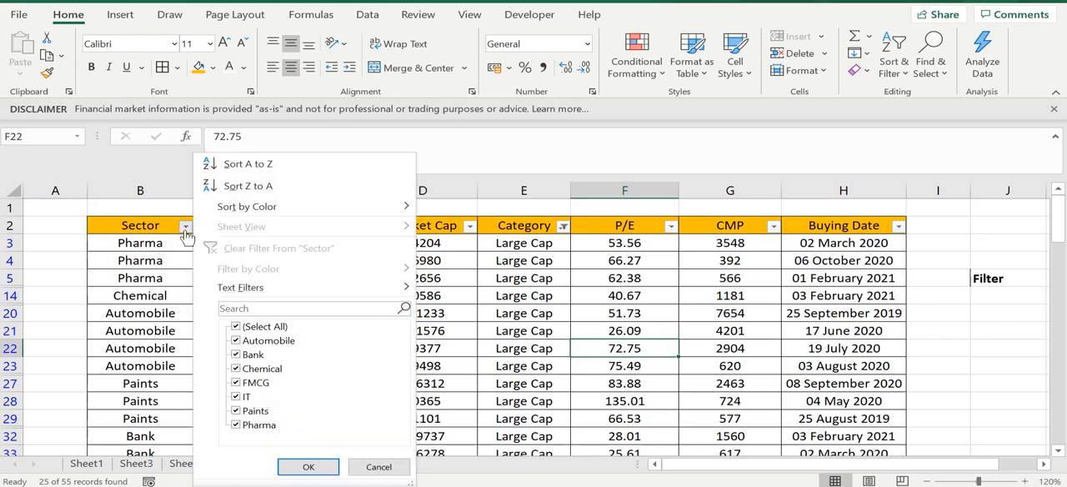
click(236, 326)
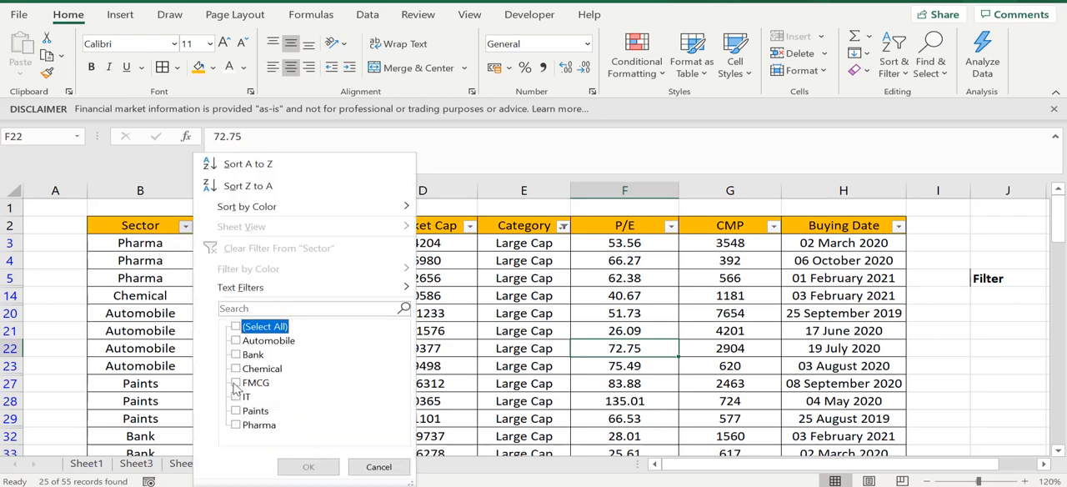
click(236, 384)
click(308, 466)
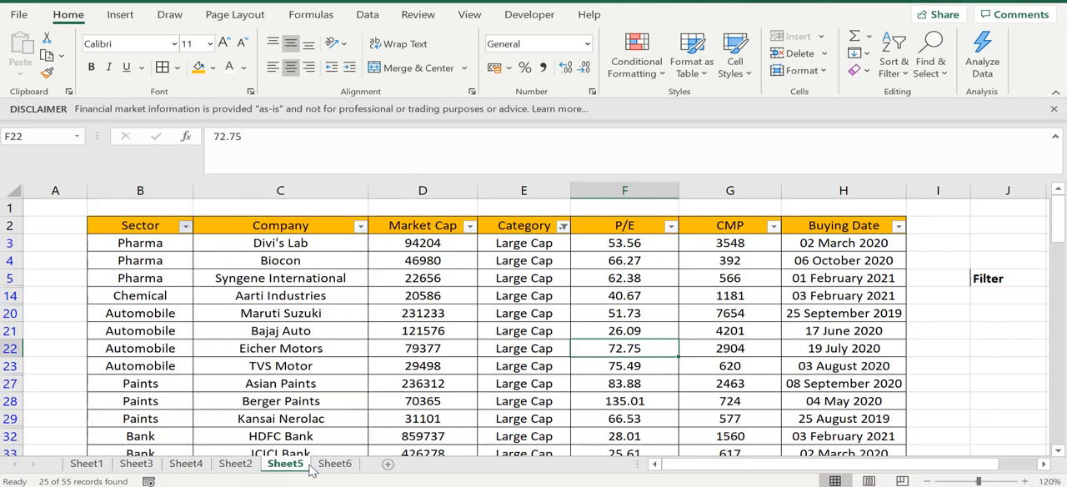
click(476, 381)
click(265, 259)
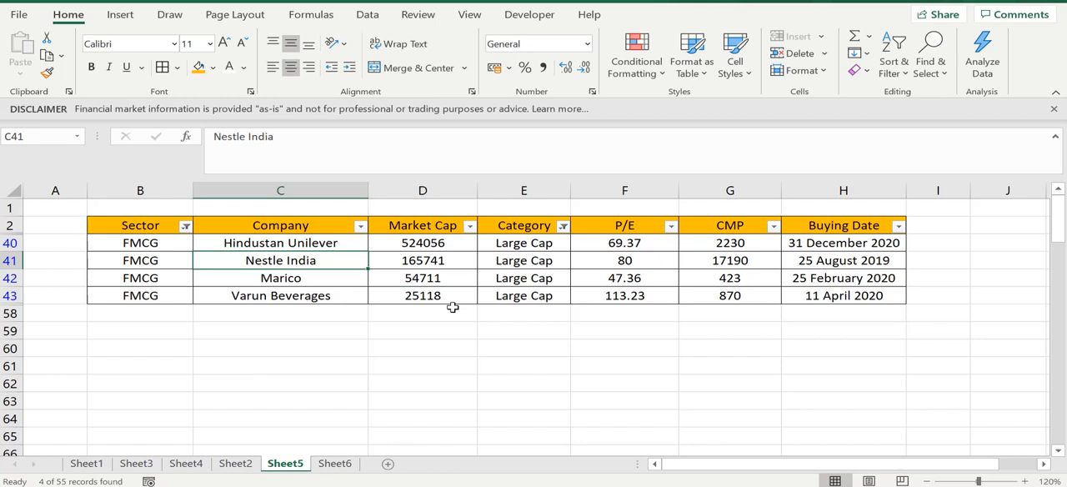
- Remove all filters from the stock table and look over the full list of companies
key(ctrl+shift+l)
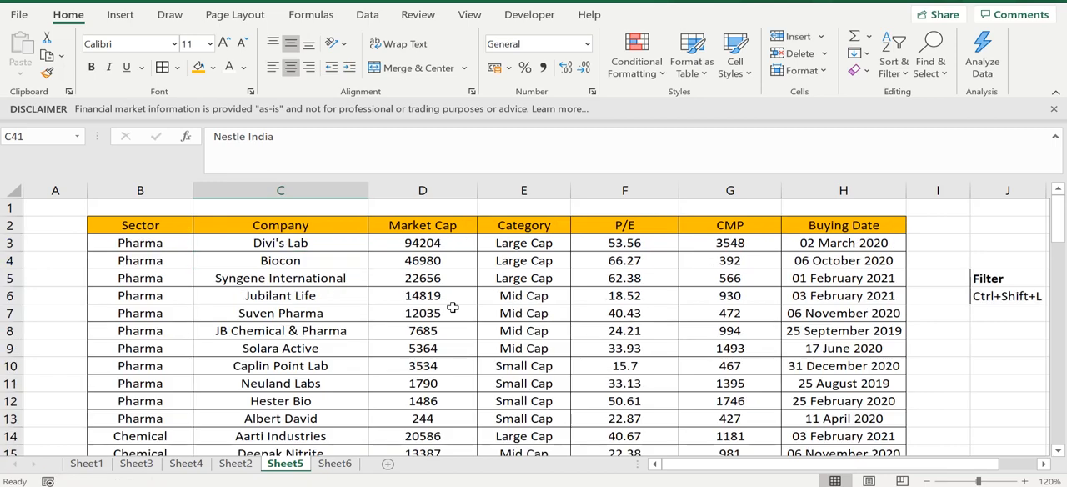
click(744, 261)
click(448, 295)
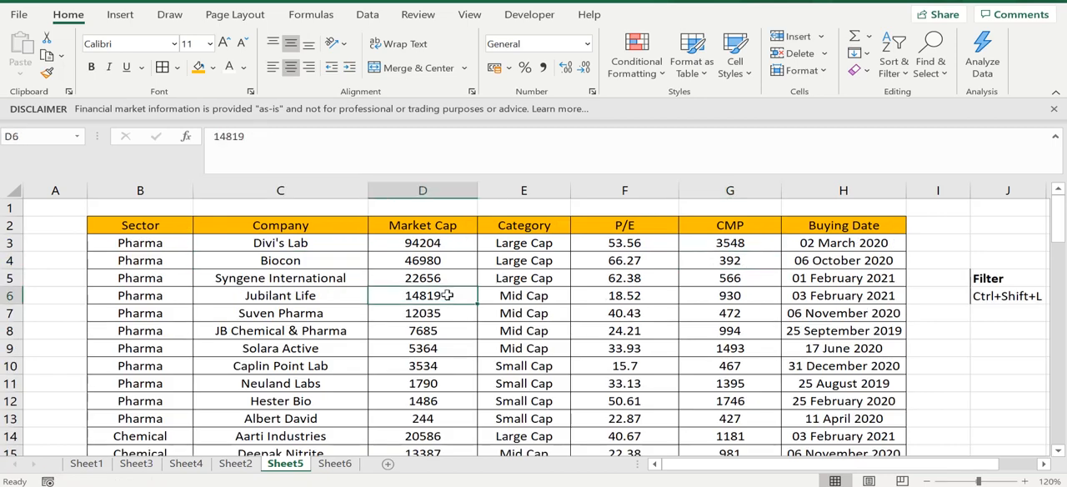
click(327, 295)
click(574, 344)
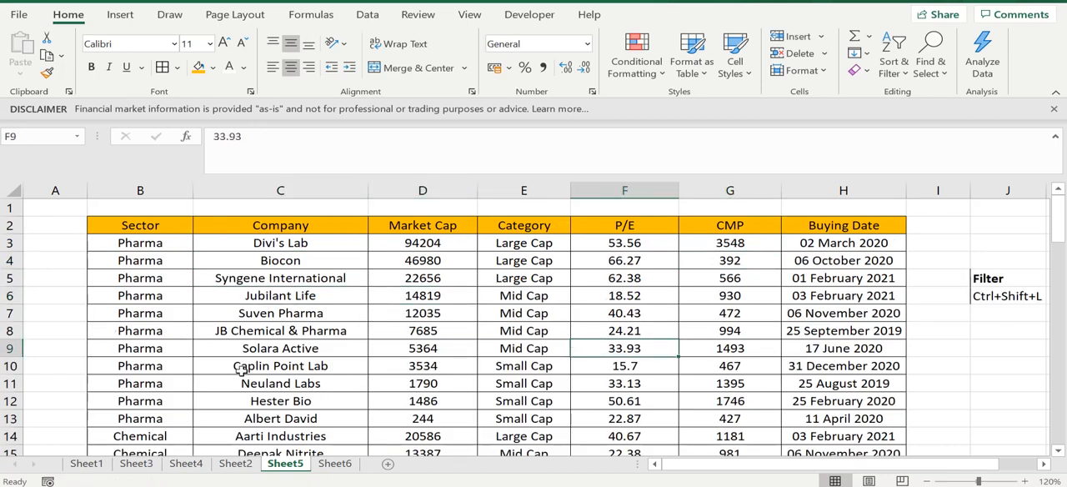
click(115, 326)
click(572, 297)
click(200, 239)
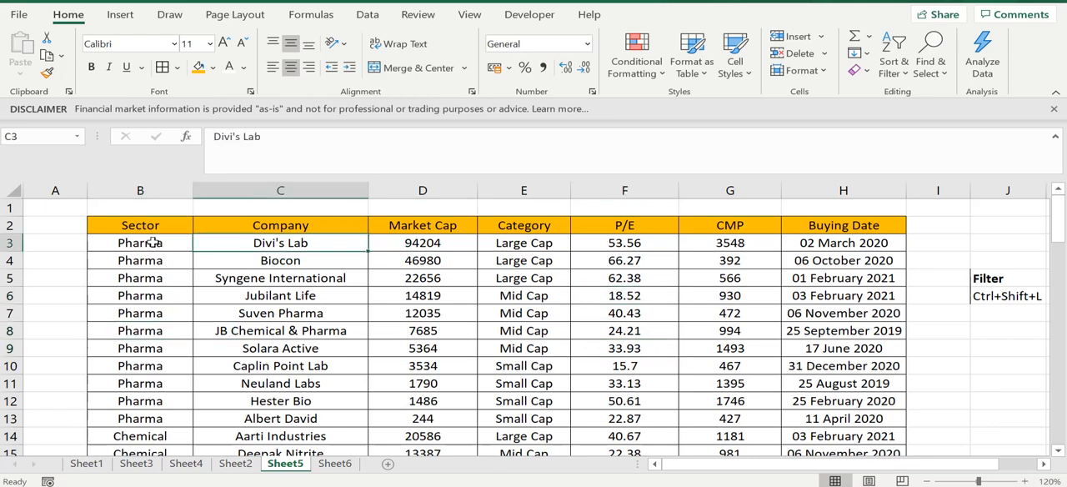
- Turn the filter back on from the Sector header cell and show only the Automobile and Bank sectors
click(131, 226)
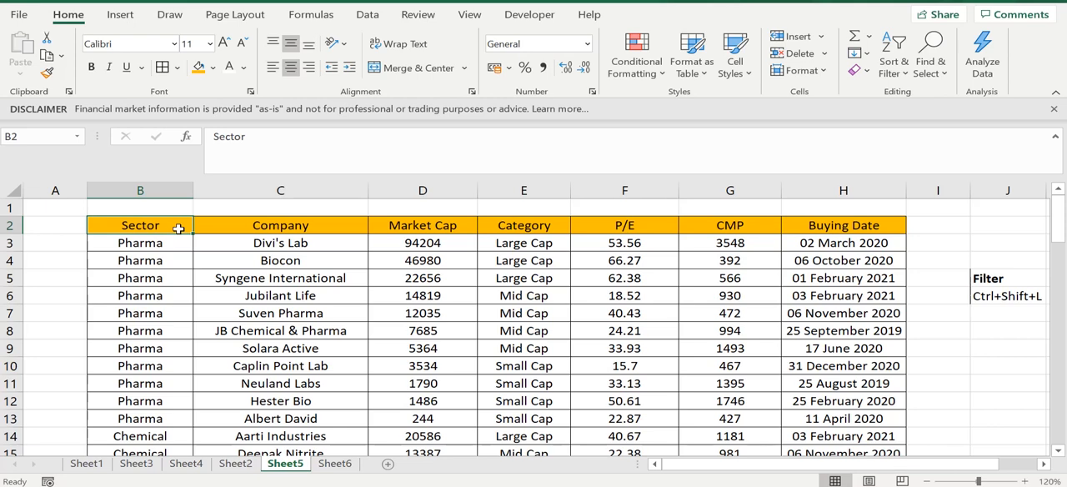
key(ctrl+shift+l)
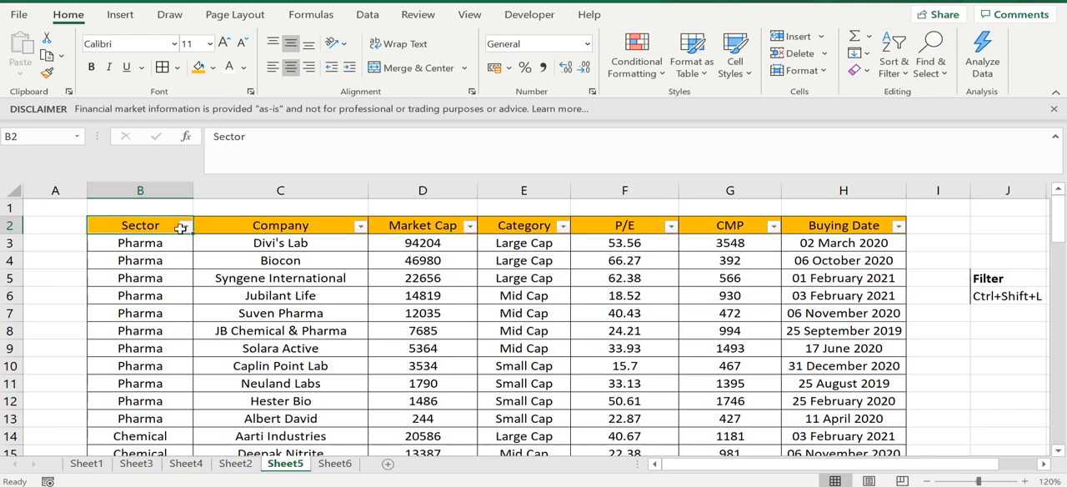
click(184, 227)
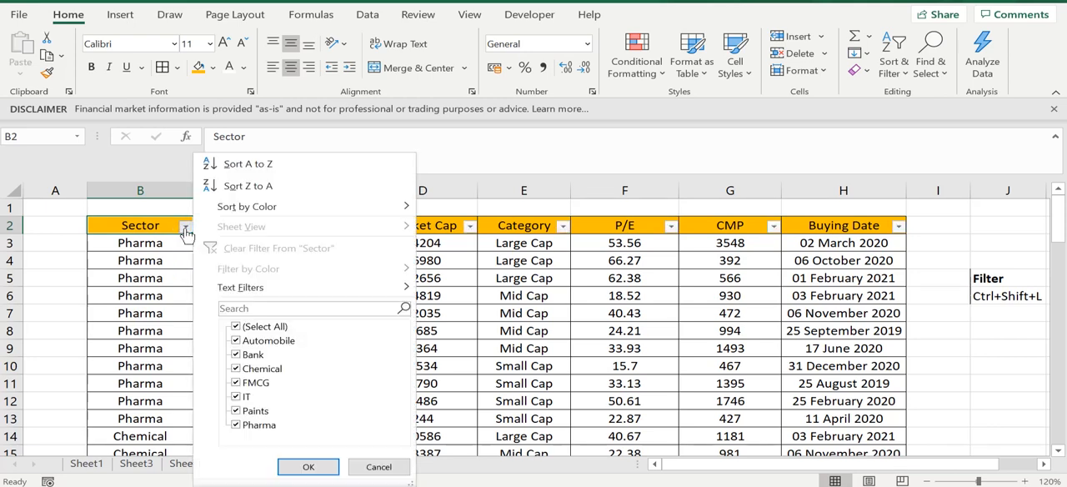
click(235, 327)
click(236, 340)
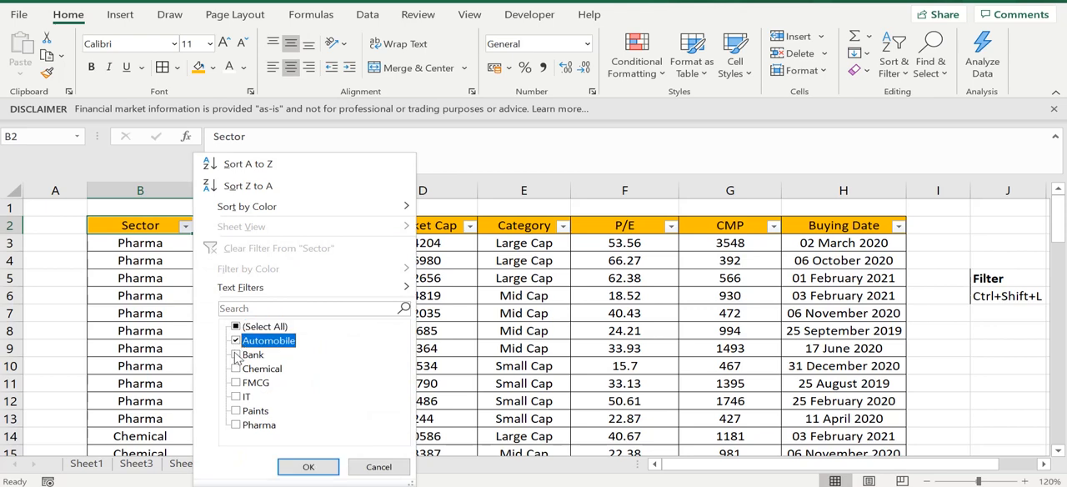
click(236, 355)
click(305, 467)
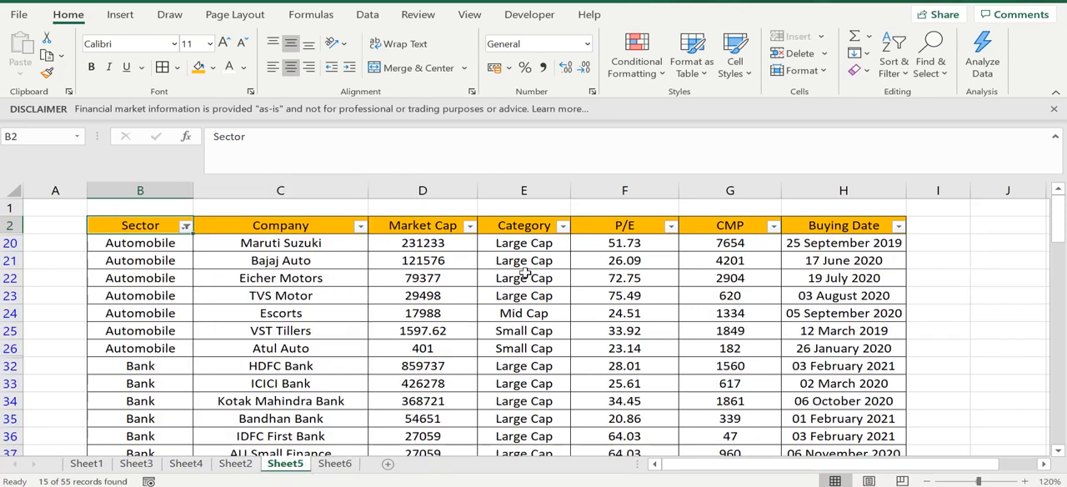
- Filter the Category column to show only Large Cap and Small Cap companies, and look over the filtered rows
click(560, 232)
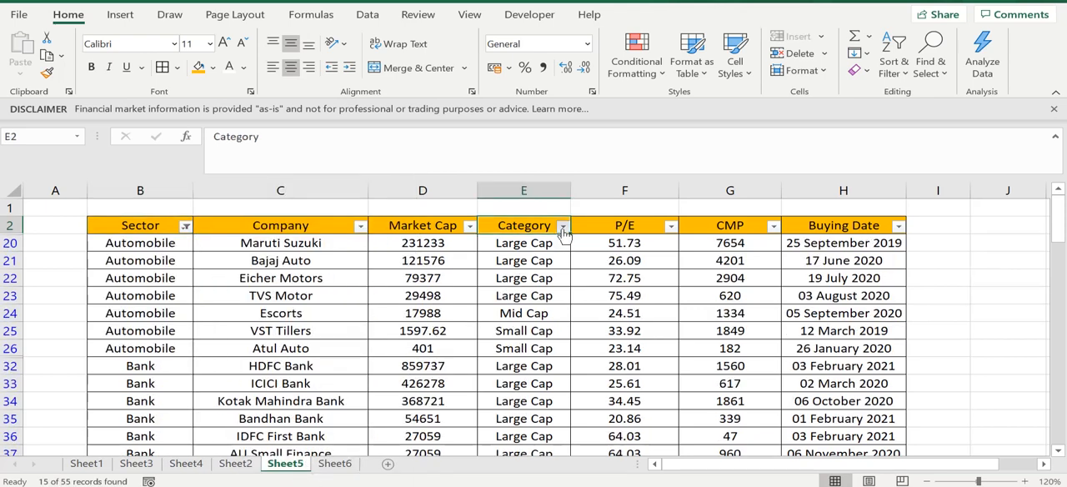
click(562, 226)
click(375, 326)
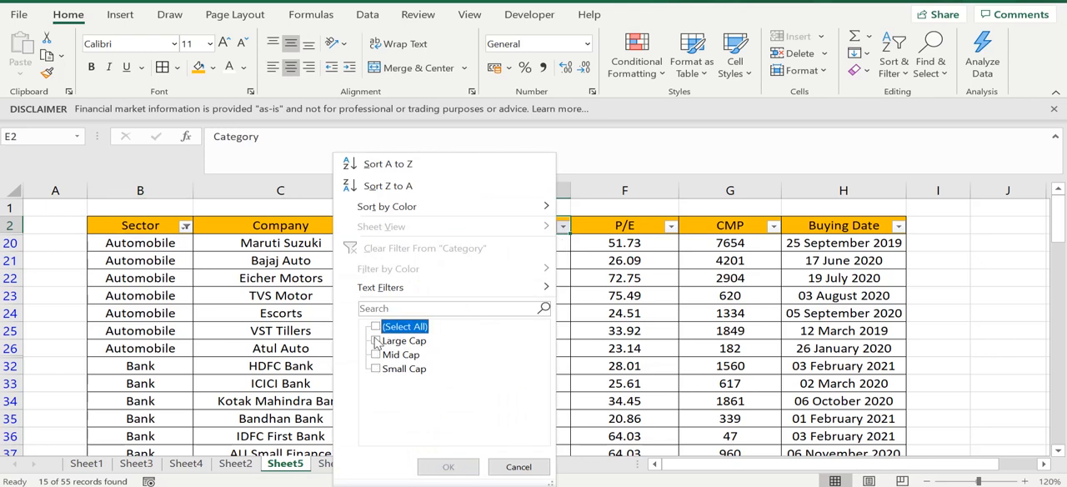
click(376, 340)
click(376, 370)
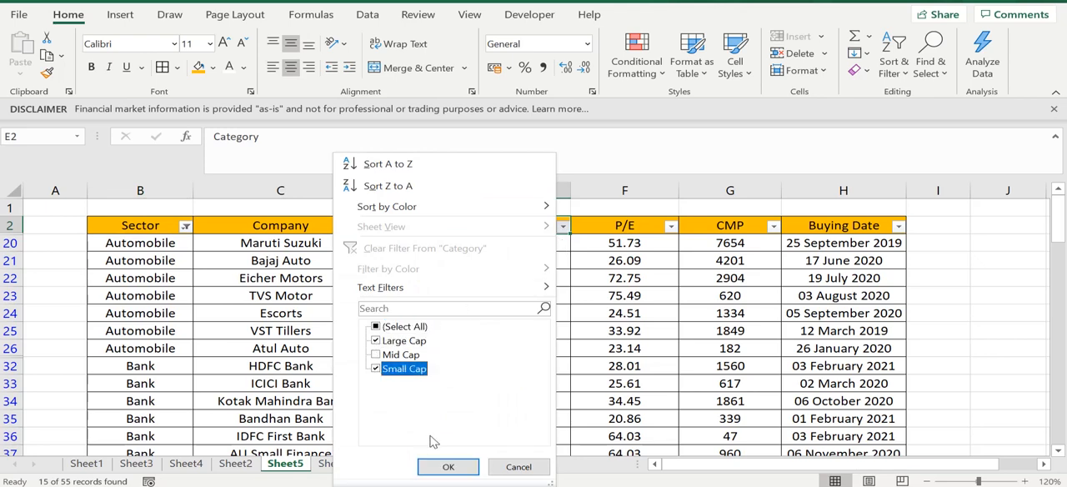
click(441, 467)
click(641, 289)
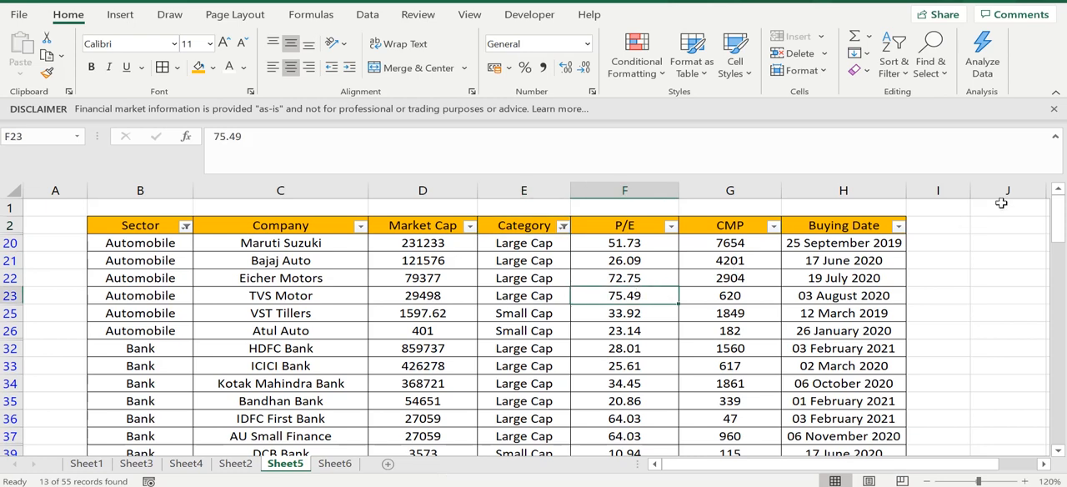
mouse_move(1058, 224)
mouse_down()
mouse_move(1059, 261)
mouse_move(1058, 224)
mouse_up()
click(518, 350)
click(296, 315)
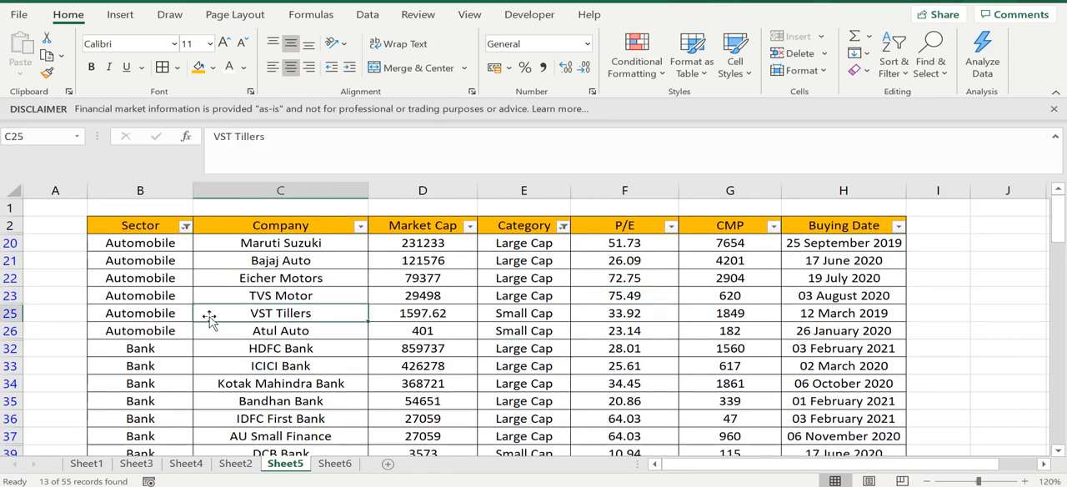
click(76, 296)
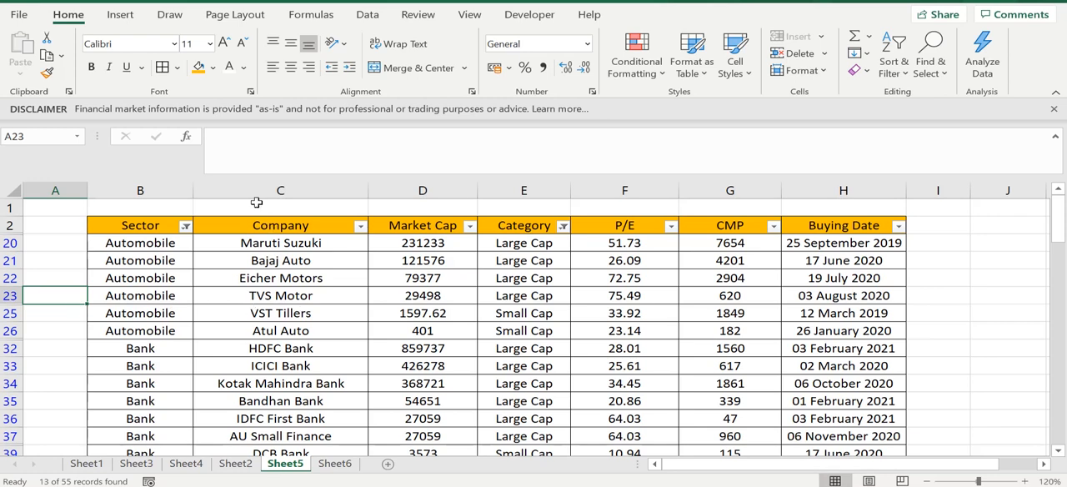
- Copy the whole filtered stock table, header included, and paste it into a new sheet starting at cell B2
click(149, 228)
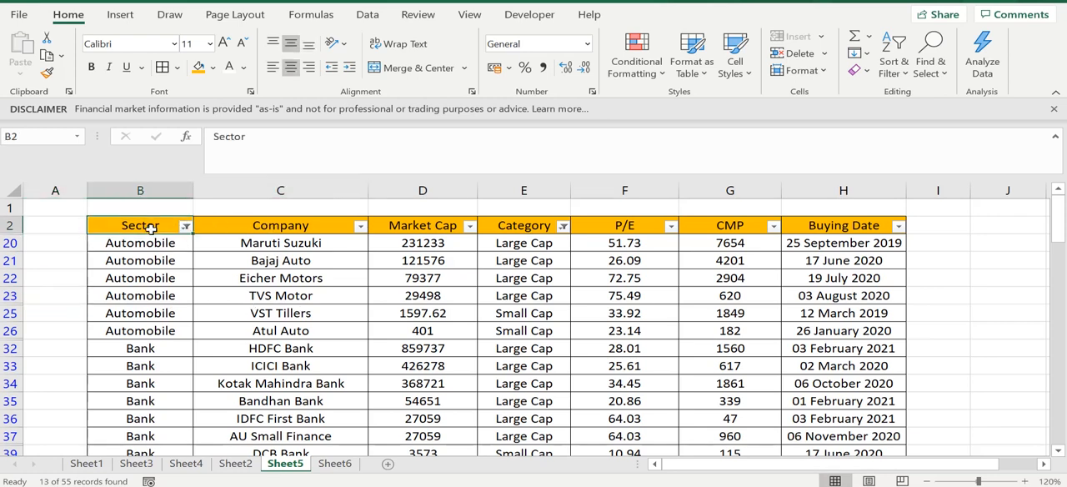
key(ctrl+a)
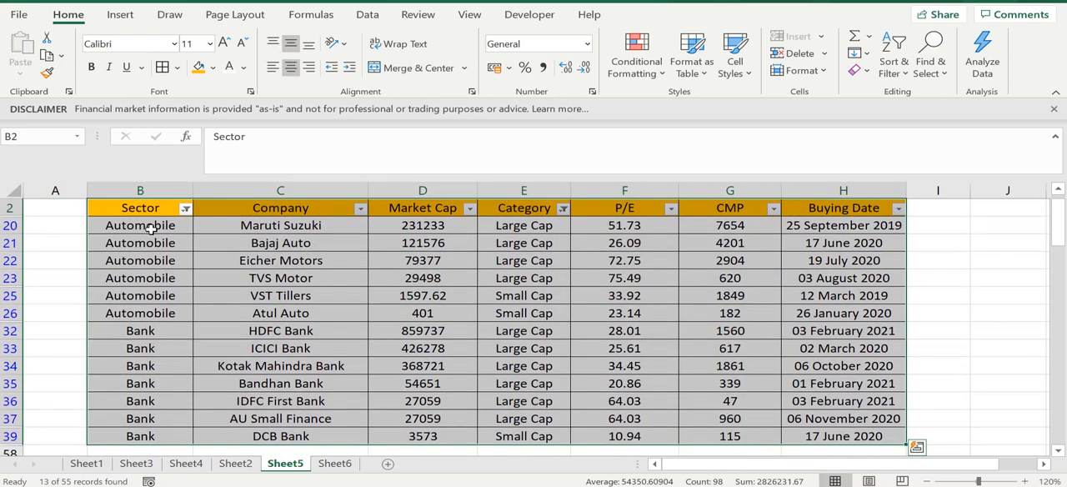
key(ctrl+c)
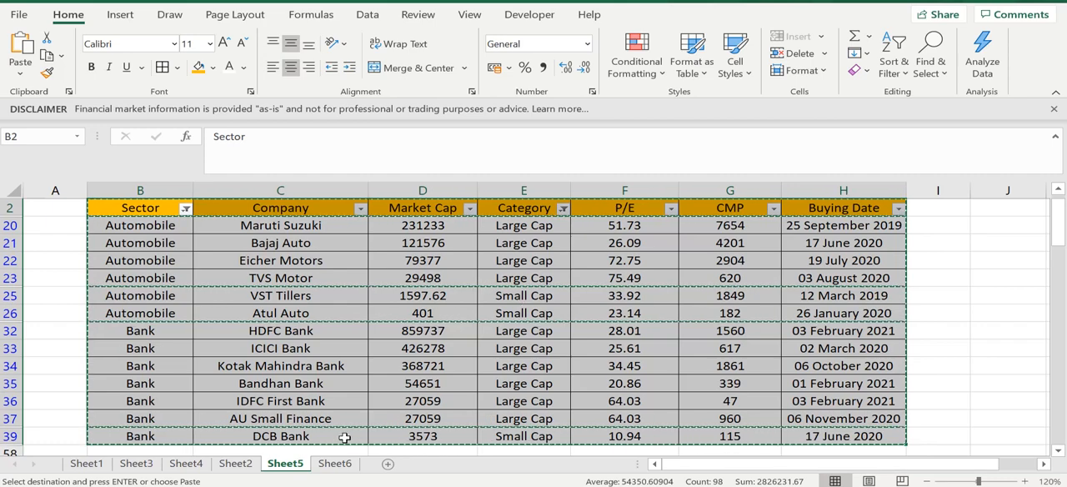
click(387, 463)
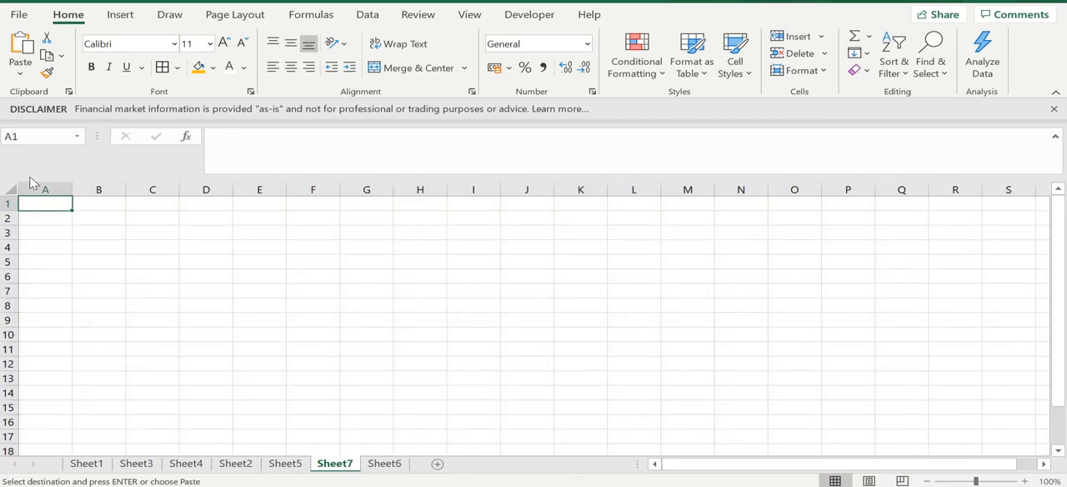
click(91, 218)
key(ctrl+v)
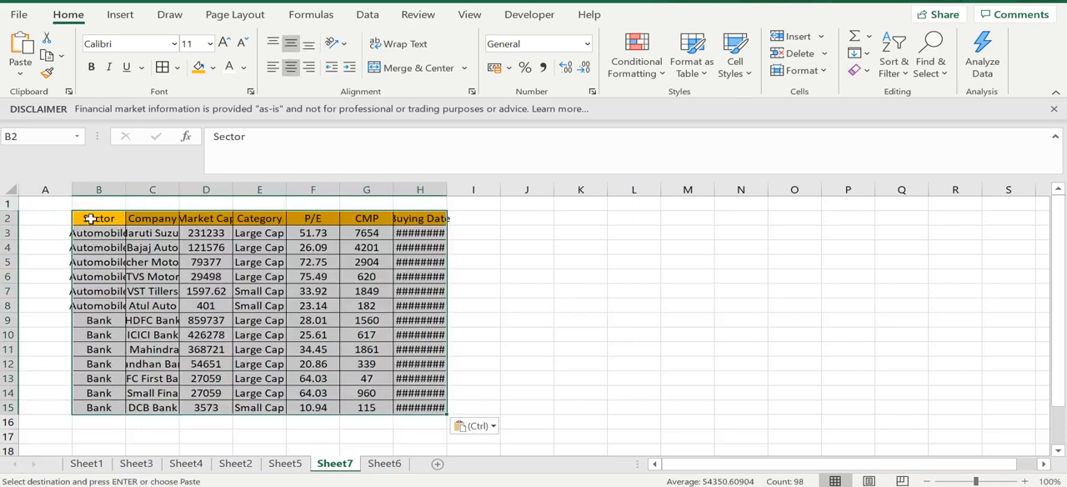
- Autofit the Buying Date, Sector, Company and Market Cap columns of the pasted table to their contents
click(484, 302)
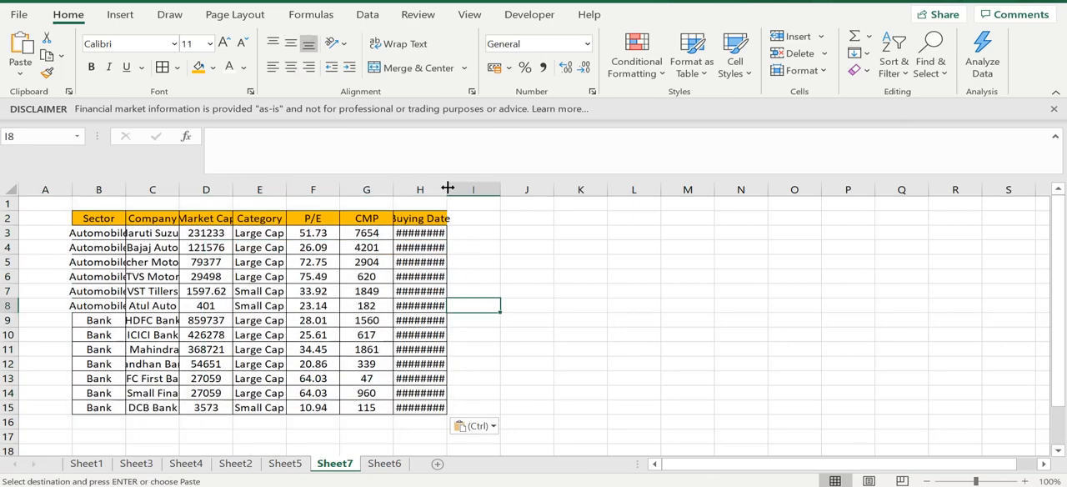
double_click(447, 189)
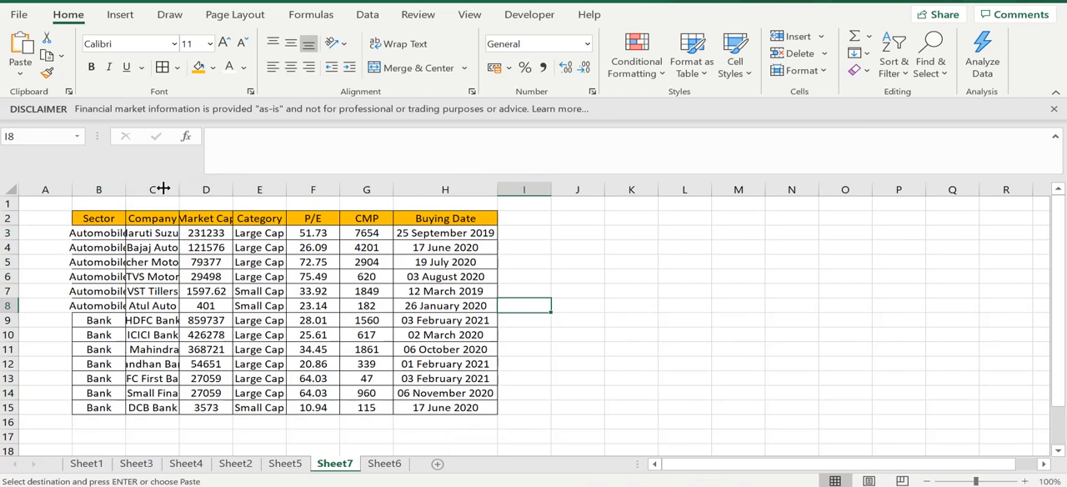
double_click(125, 190)
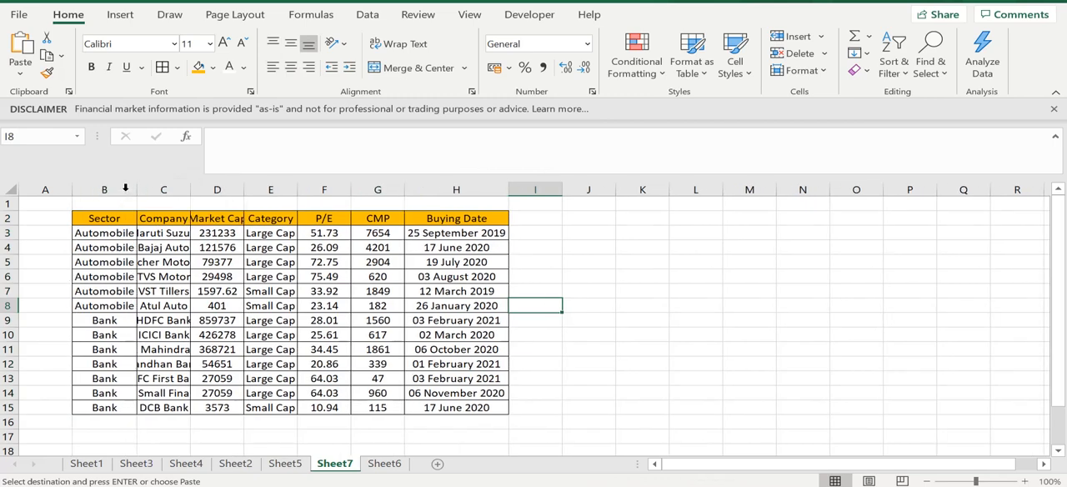
double_click(194, 190)
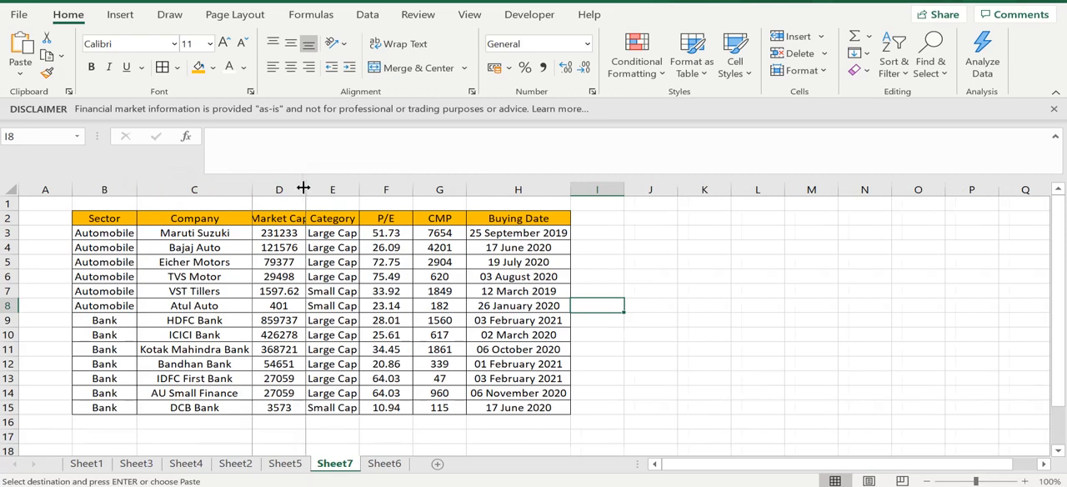
double_click(304, 189)
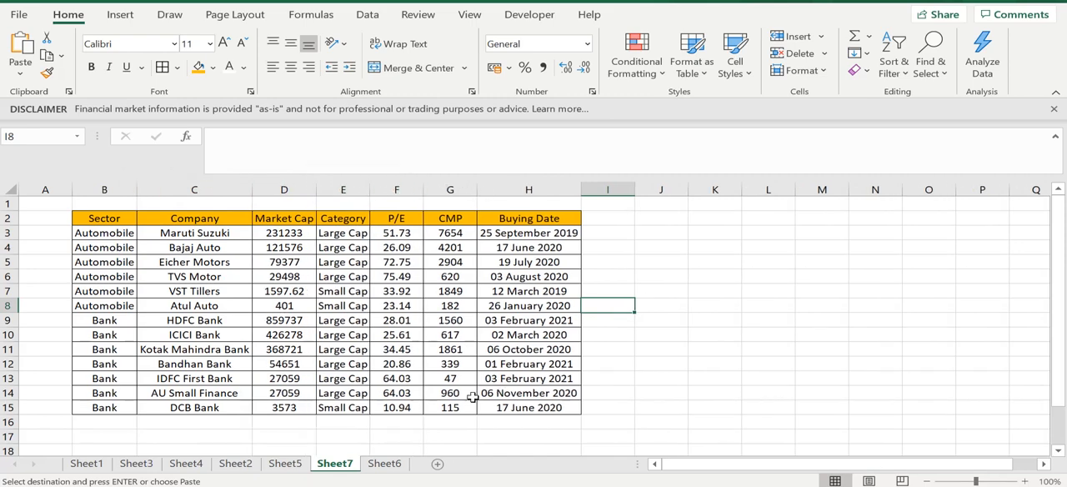
- Return to the filtered stock table on Sheet5 and clear the copied selection
click(288, 462)
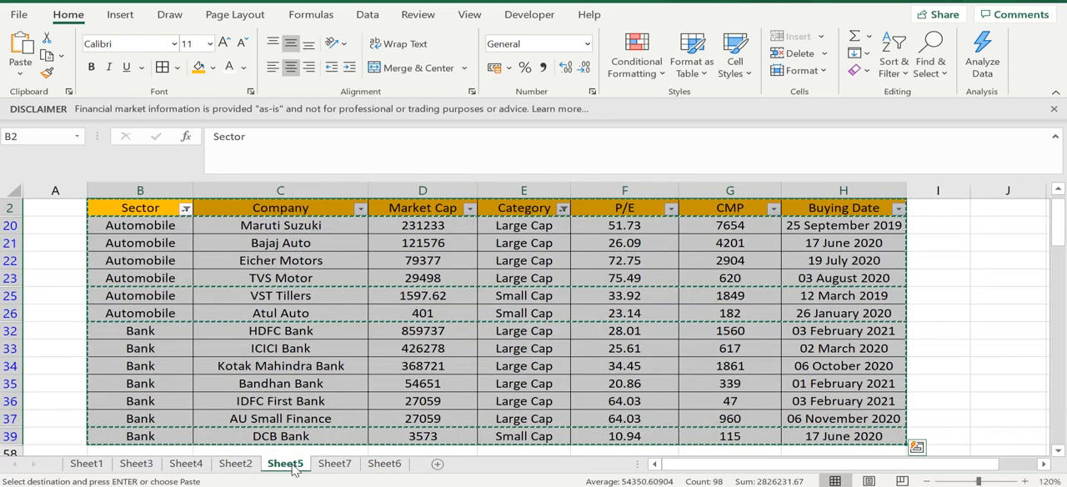
click(950, 302)
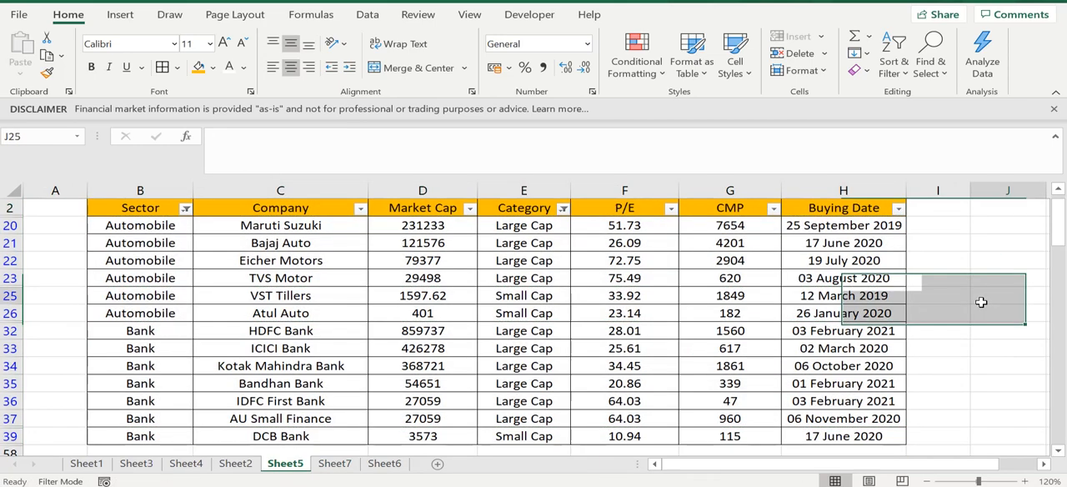
click(420, 330)
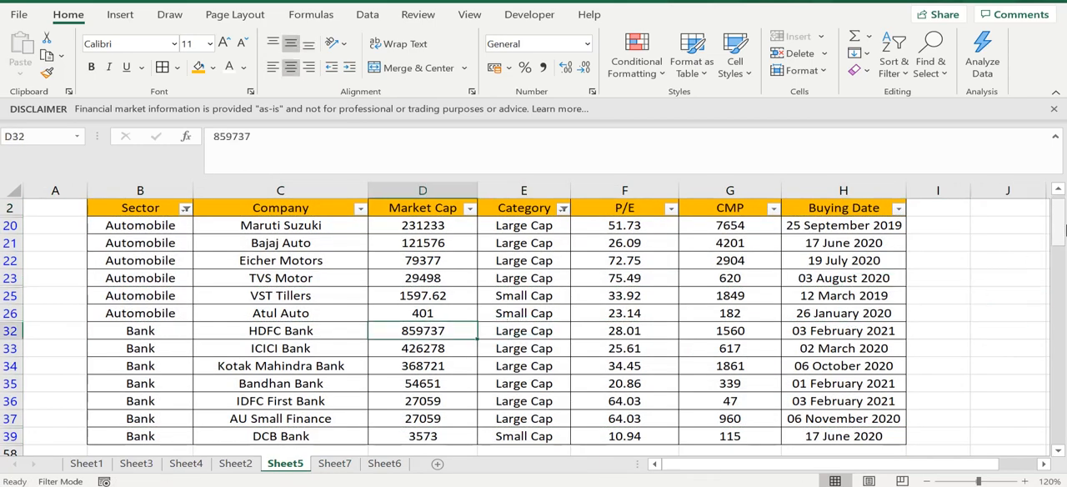
drag(1055, 238, 1054, 218)
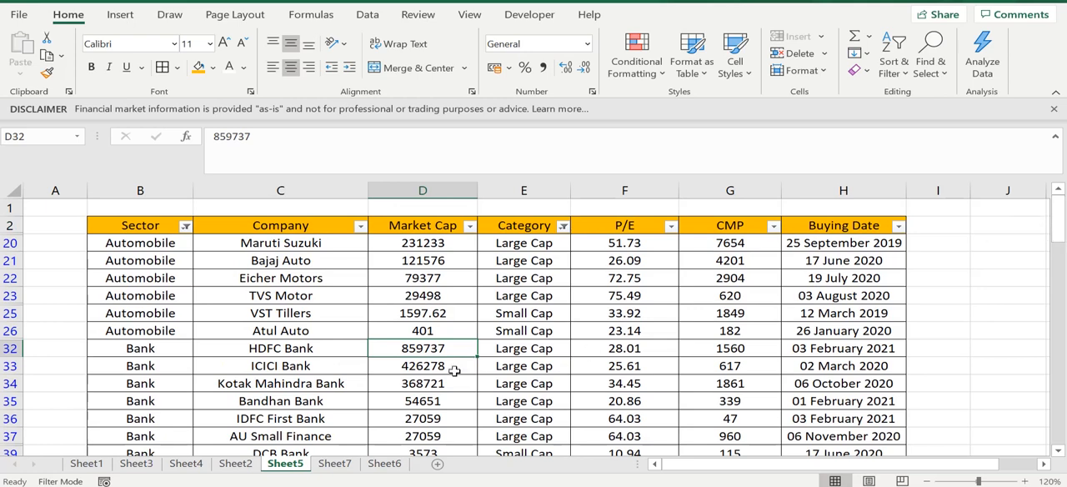
- Look over the filtered Automobile and Bank rows, including the Category and Company columns
click(454, 370)
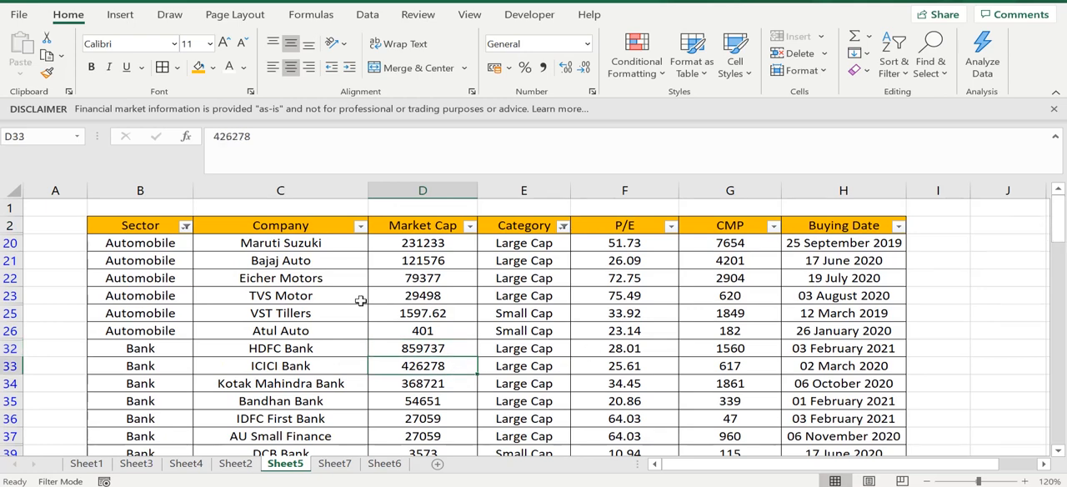
click(360, 300)
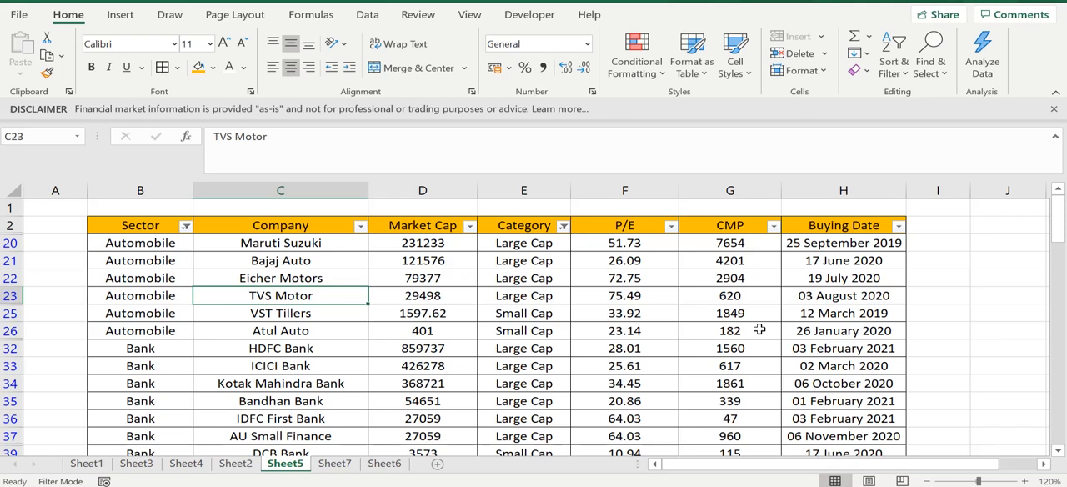
click(682, 309)
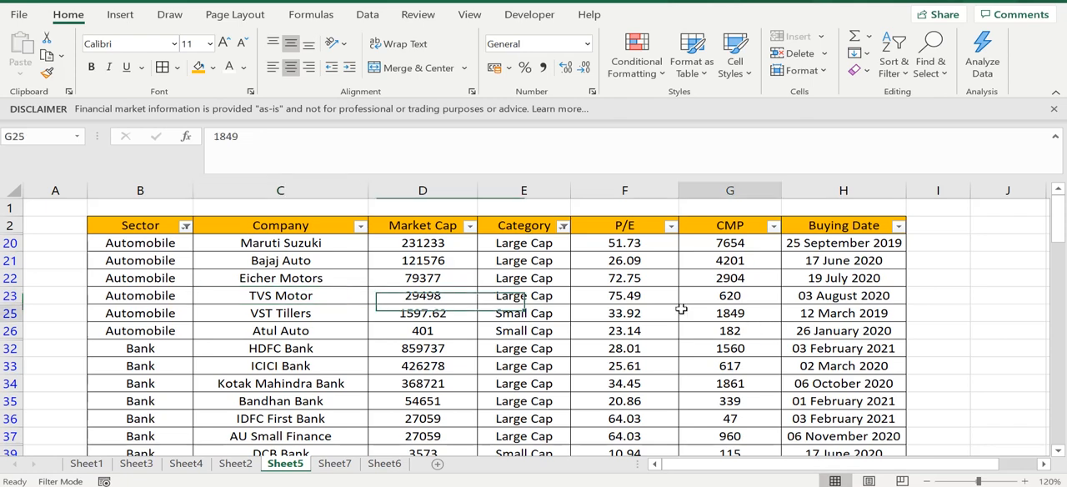
click(542, 225)
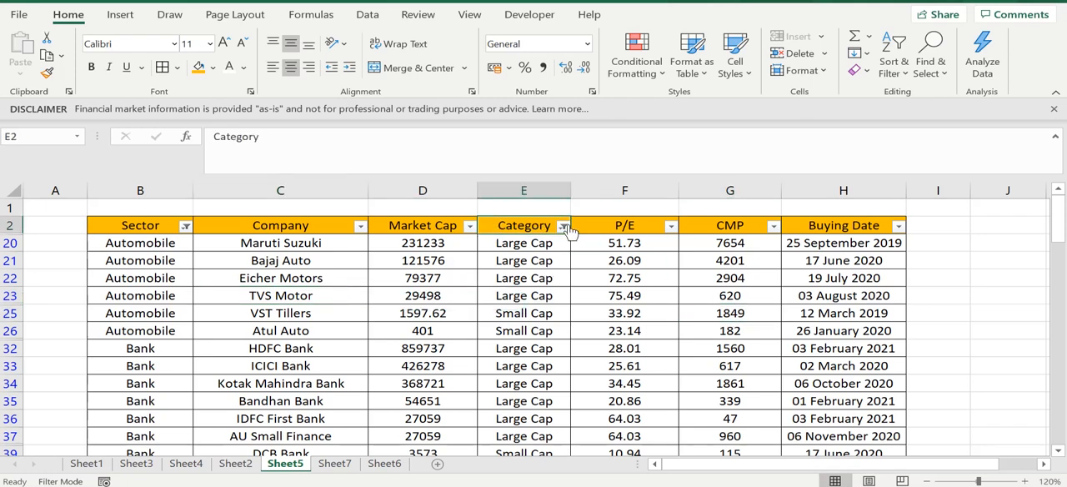
click(550, 281)
key(Left)
key(Left)
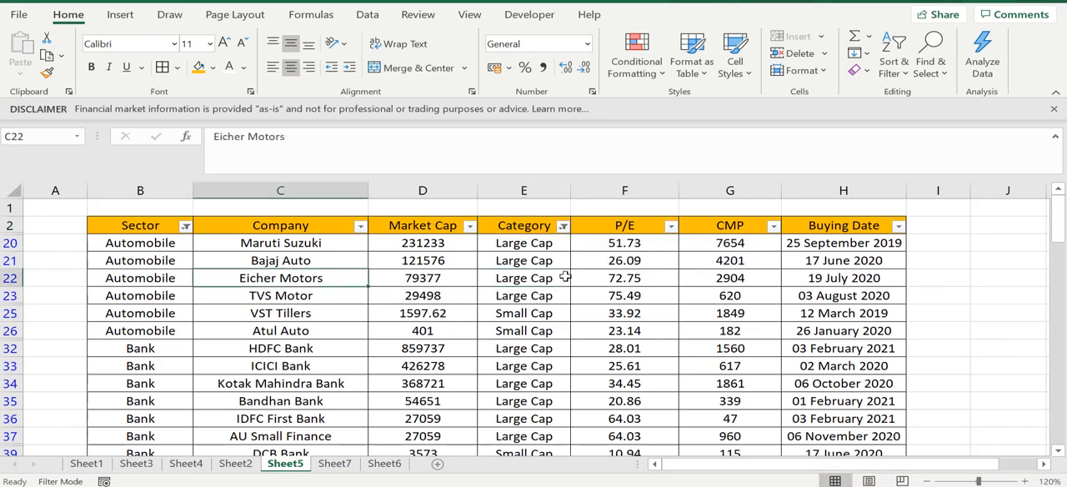
key(Right)
key(Right)
click(341, 232)
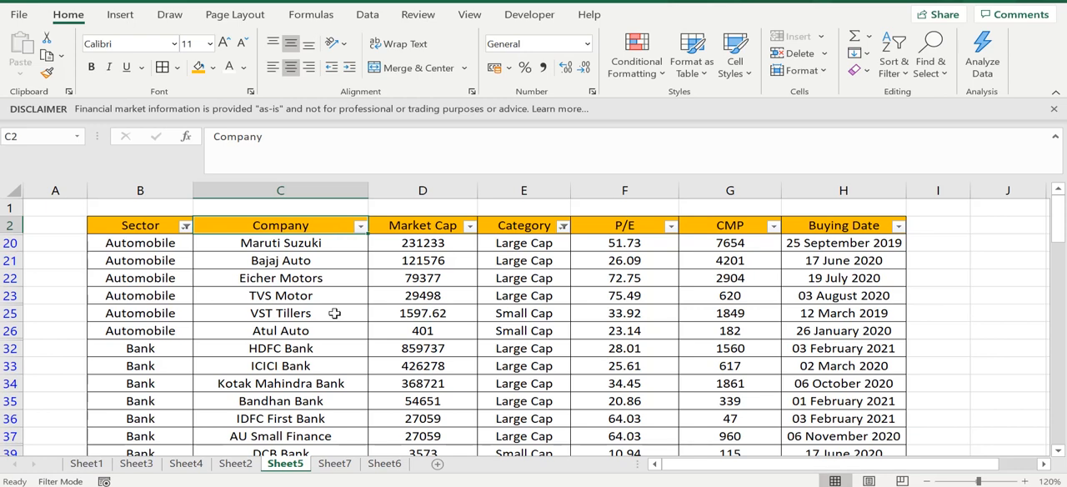
click(360, 227)
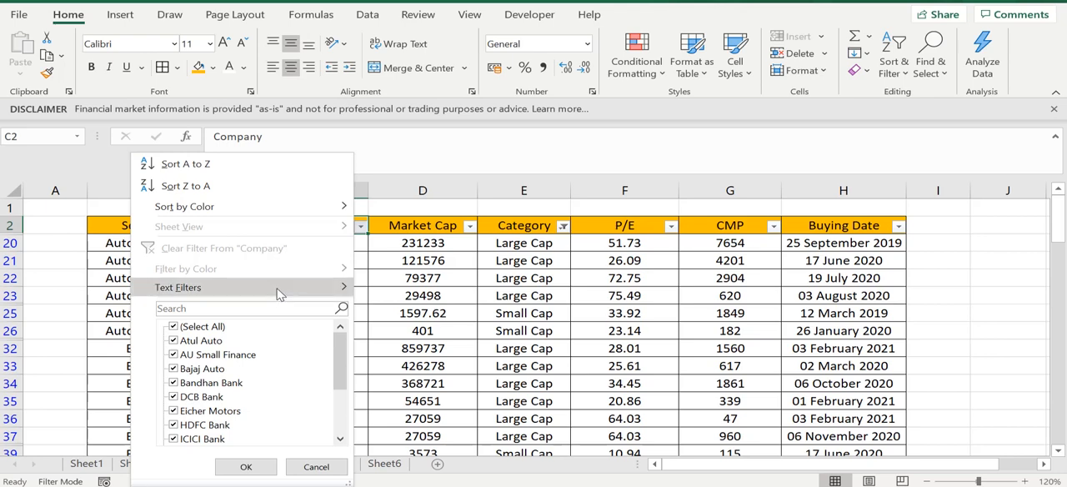
mouse_move(270, 291)
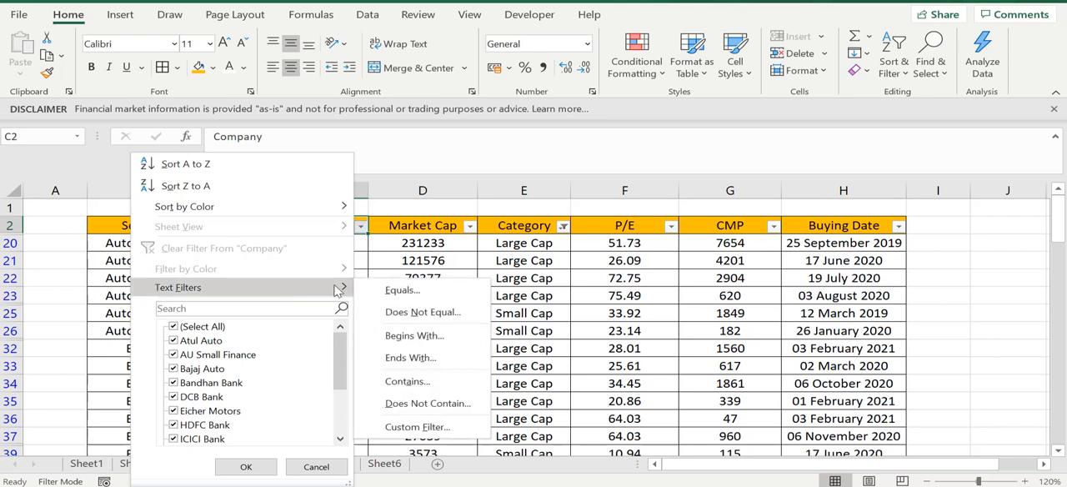
click(408, 383)
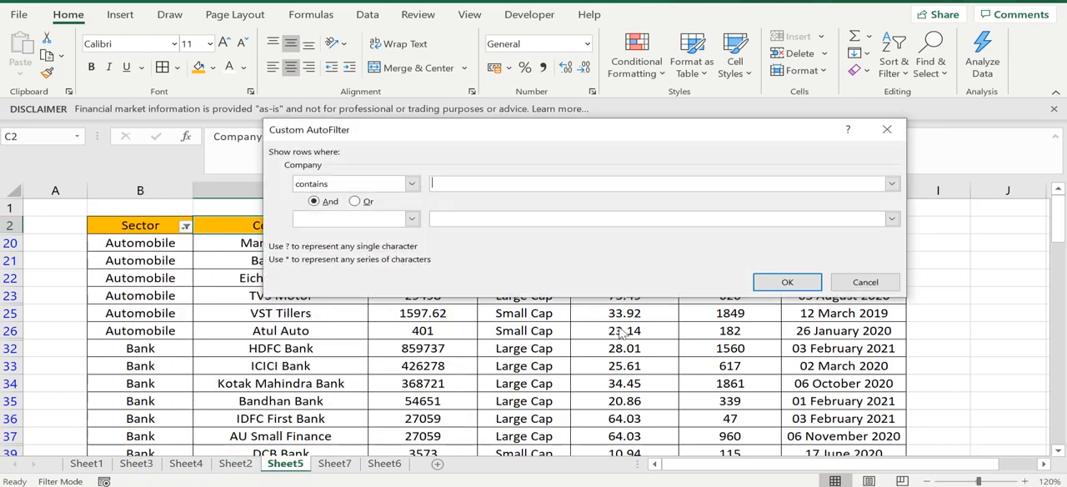
click(863, 288)
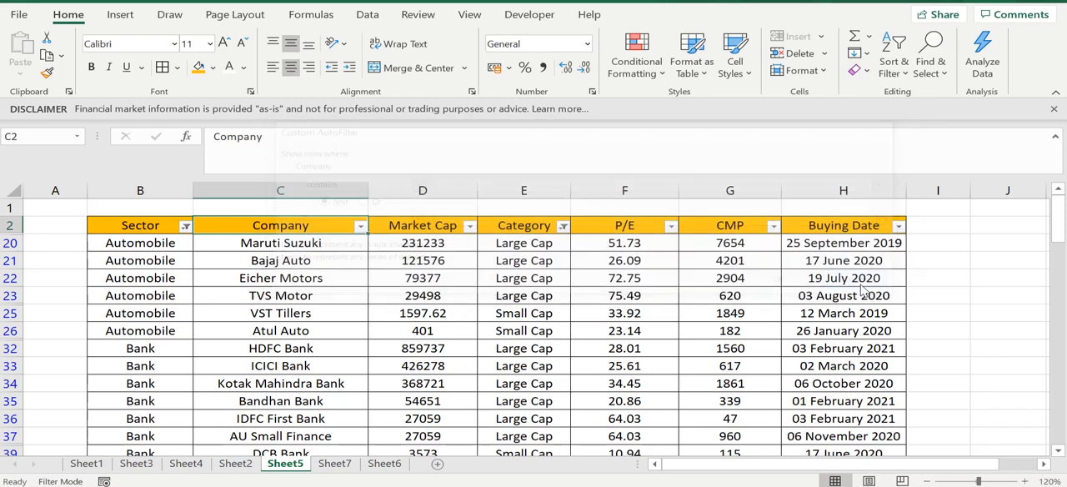
- Apply a text filter to the Company column to show only names that contain "Bank"
click(360, 226)
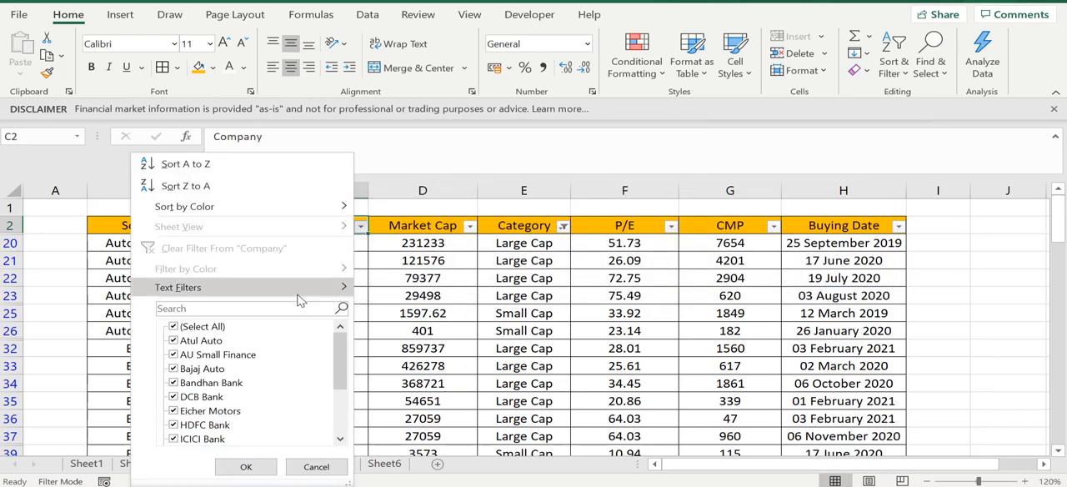
mouse_move(300, 299)
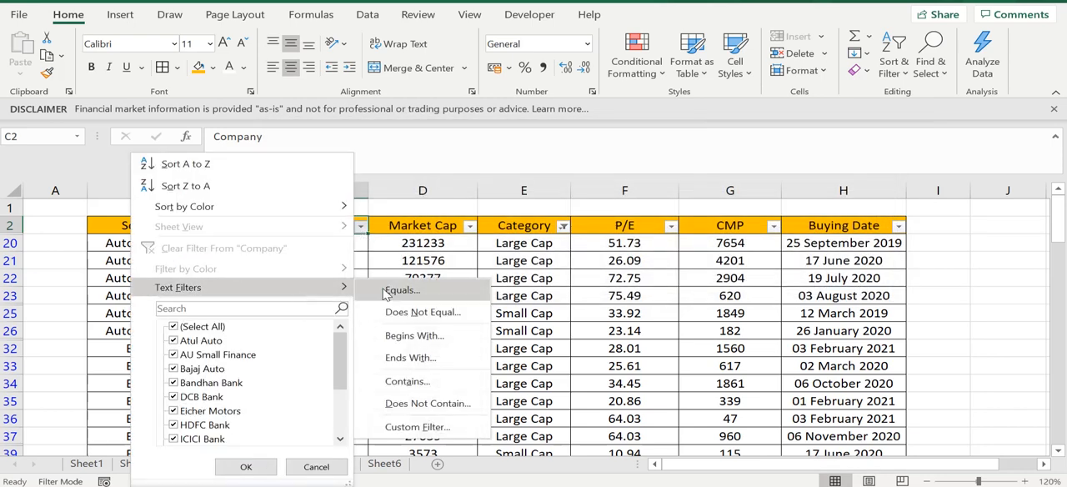
click(405, 383)
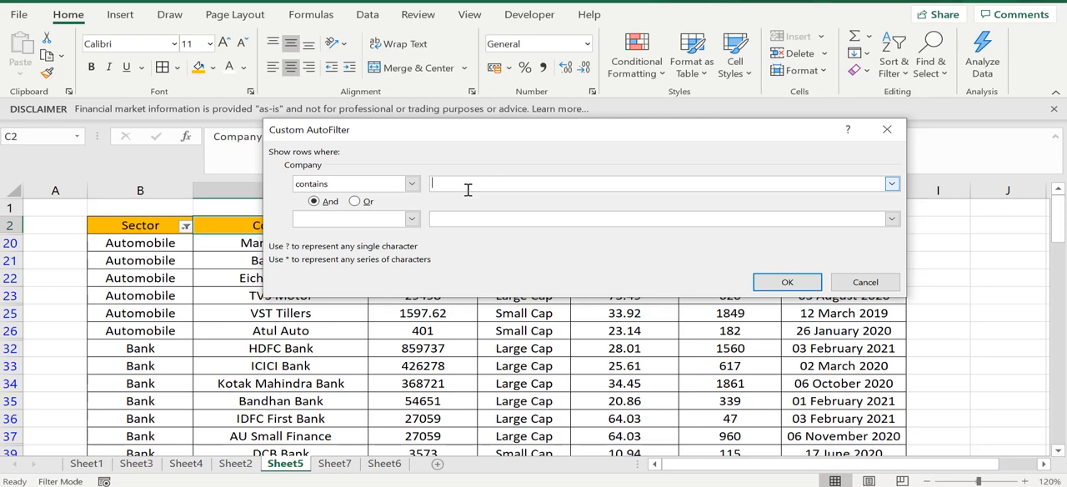
text(Bank)
click(783, 283)
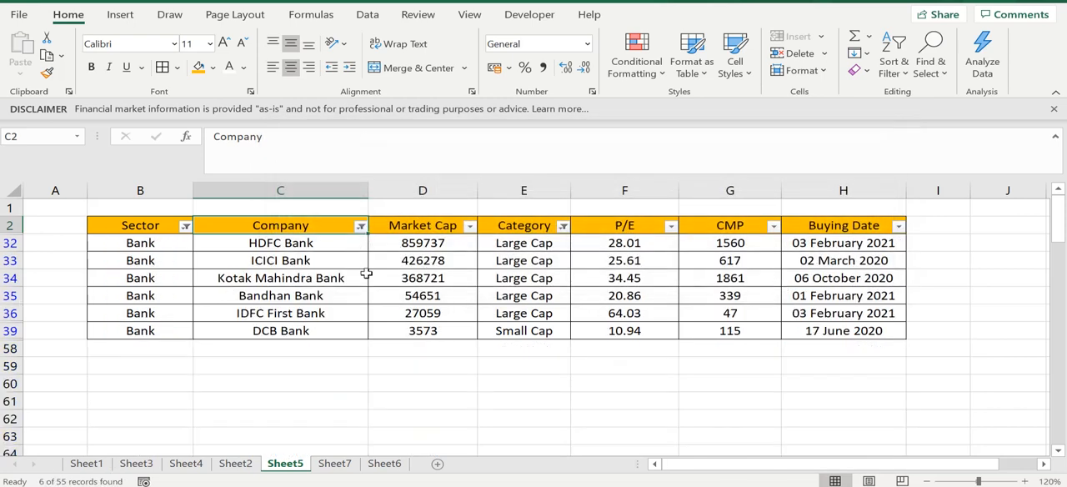
- Examine the company names in the filtered table to check them against the text filter
click(366, 275)
click(332, 311)
click(330, 328)
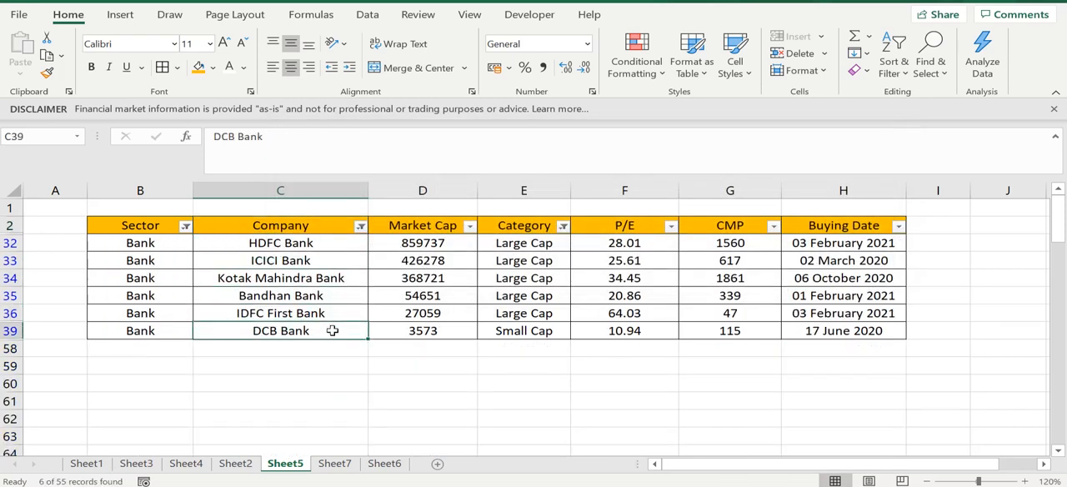
click(313, 262)
drag(301, 244, 304, 332)
click(425, 295)
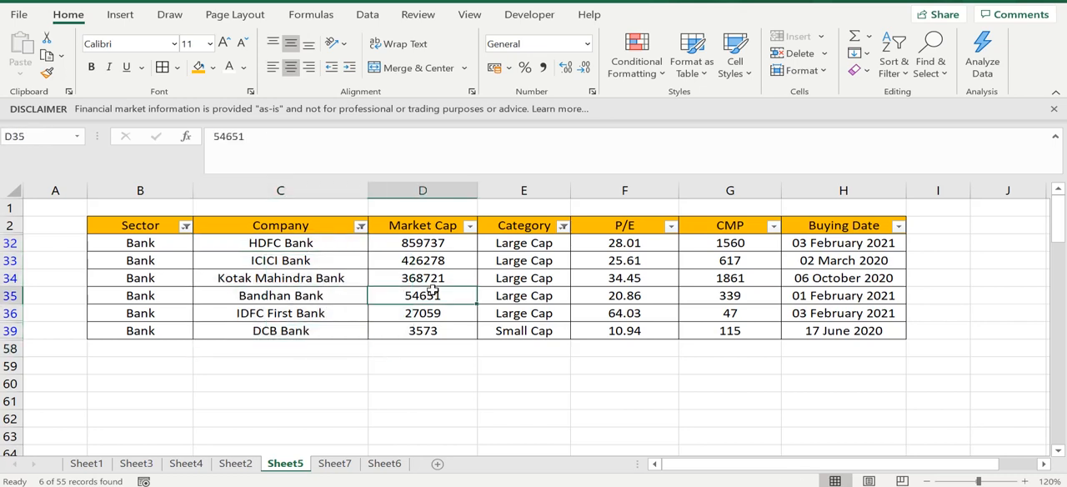
click(308, 264)
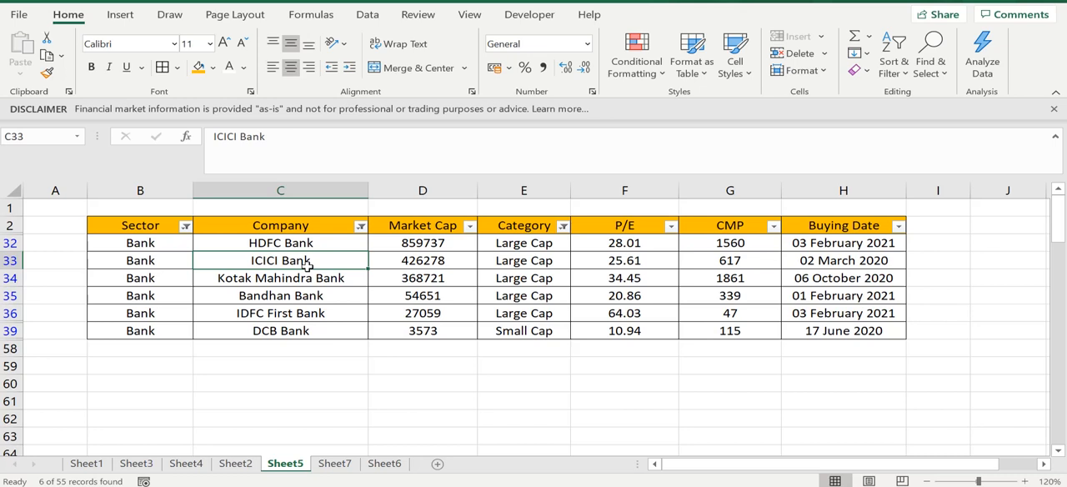
click(256, 296)
click(243, 260)
click(303, 278)
click(305, 315)
click(303, 329)
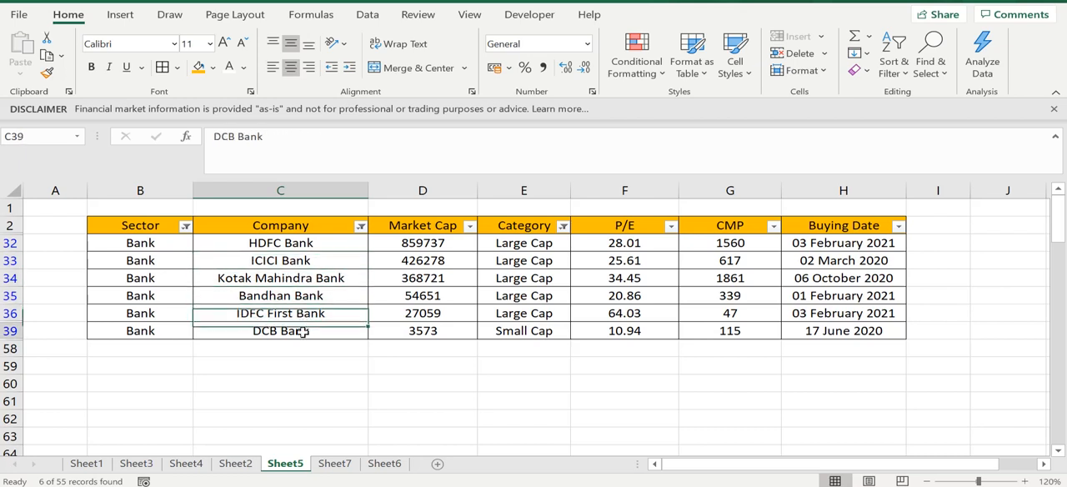
click(277, 242)
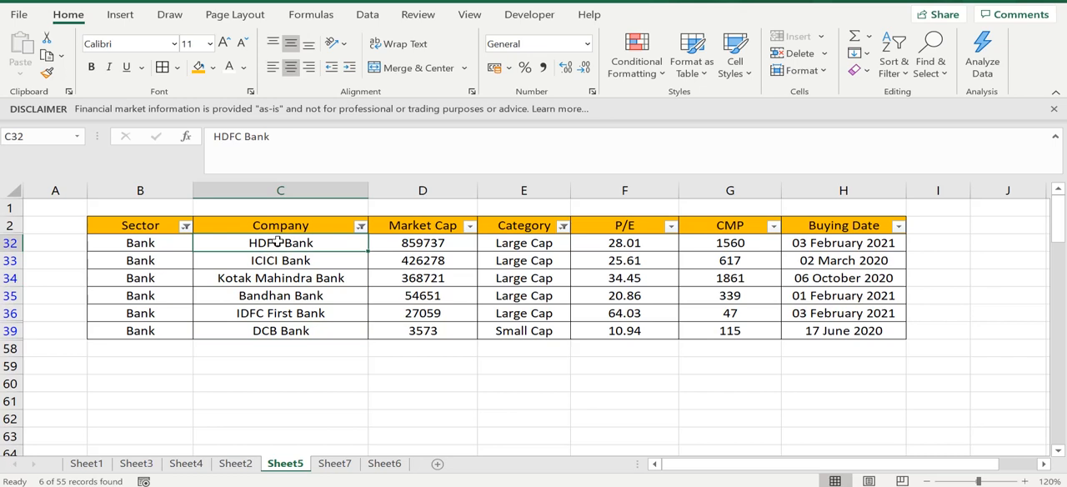
click(271, 227)
click(313, 281)
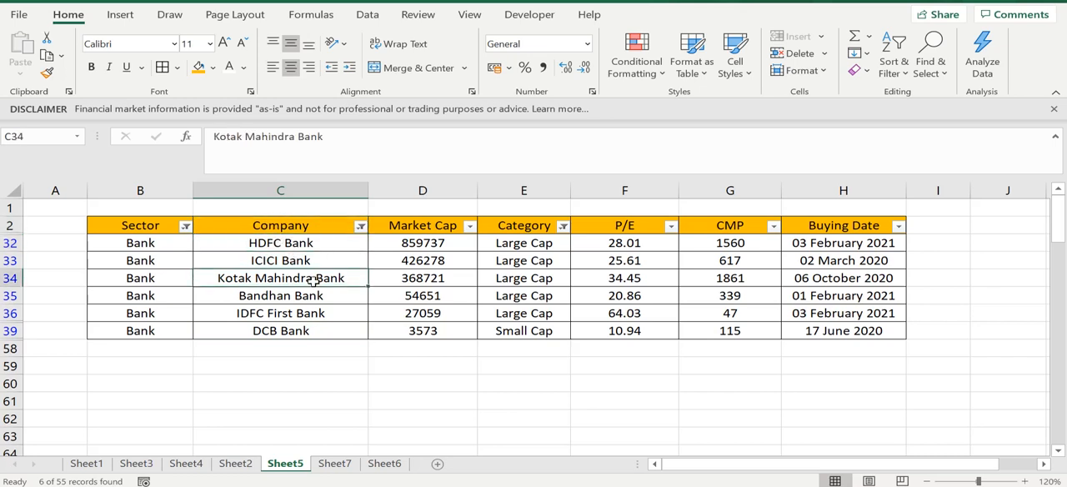
click(214, 263)
click(143, 276)
click(311, 271)
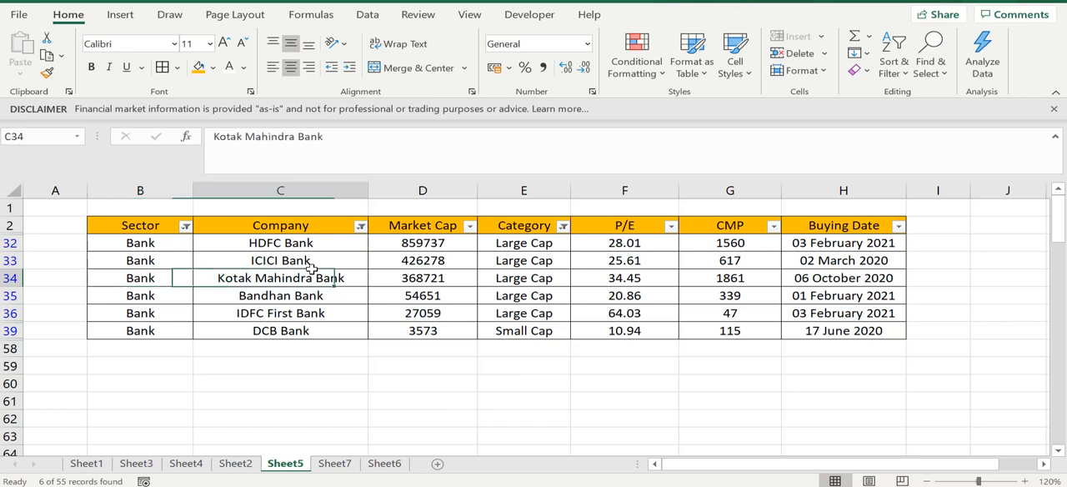
click(296, 230)
click(425, 300)
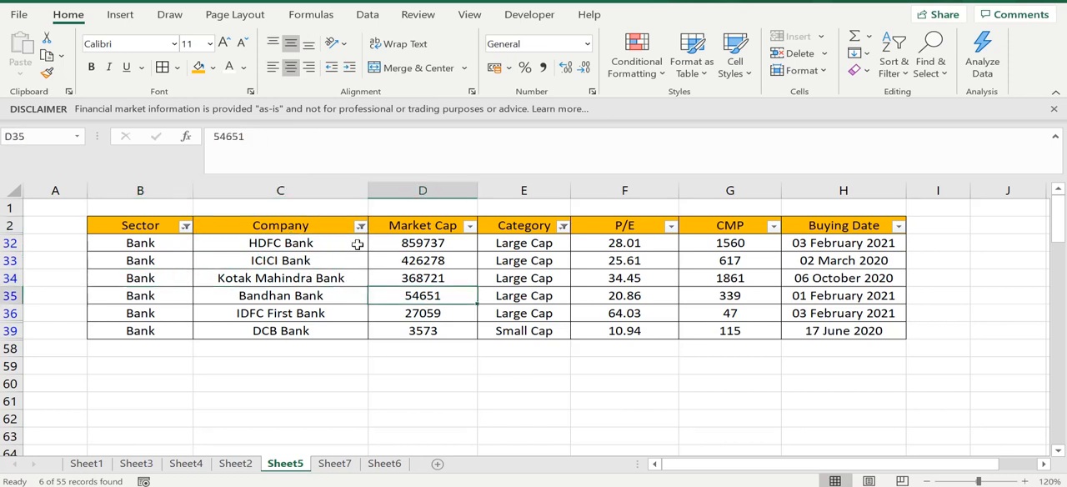
- Check which text filter is applied to the Company column and leave it as it is
click(341, 224)
click(360, 227)
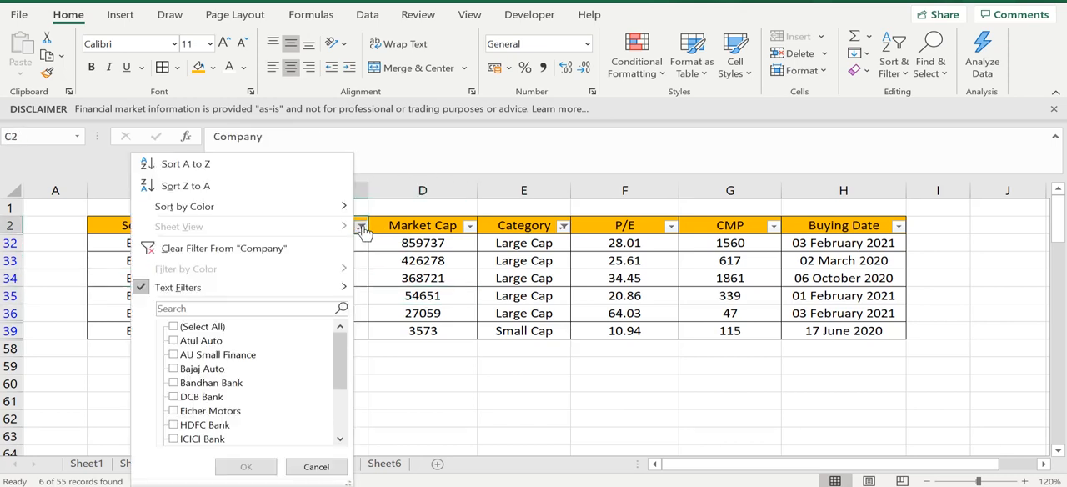
click(218, 292)
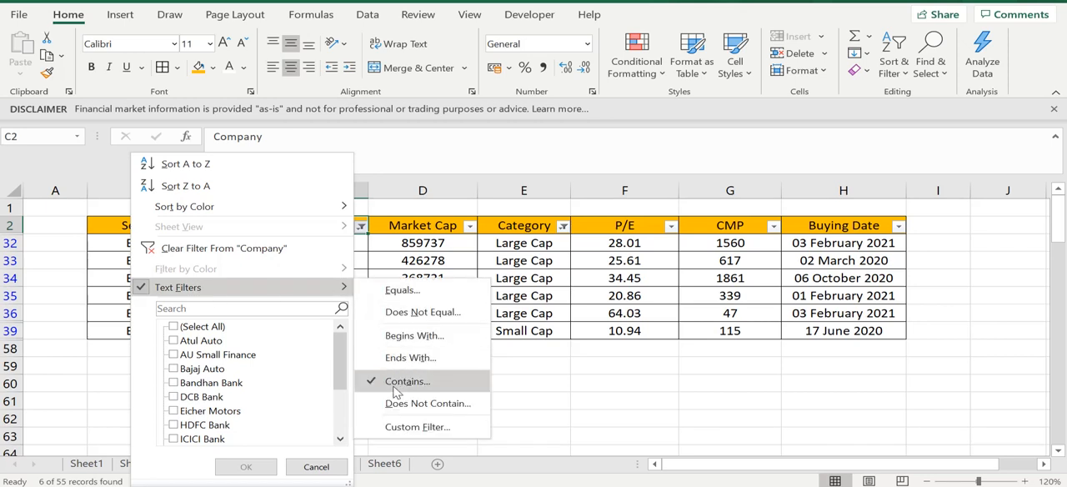
click(523, 346)
click(547, 309)
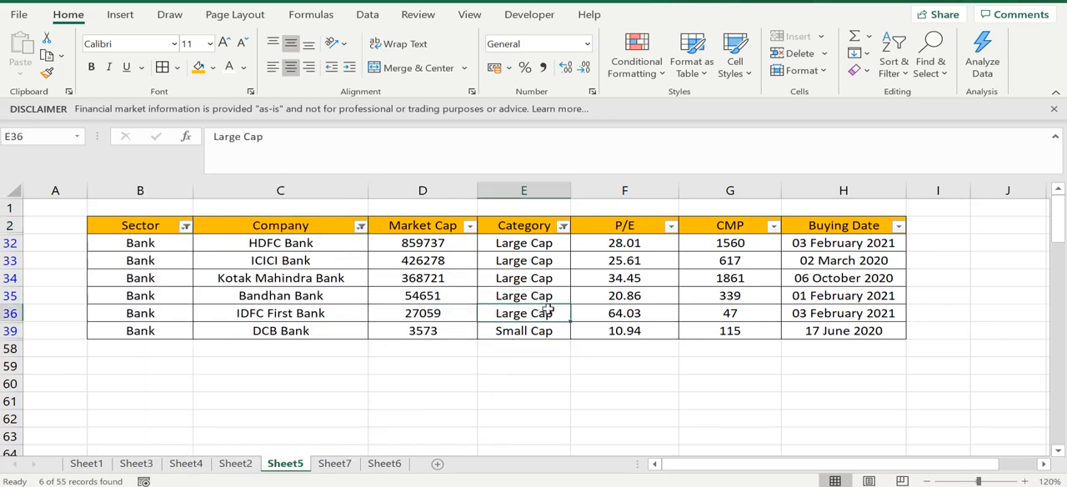
click(681, 300)
click(373, 287)
click(434, 260)
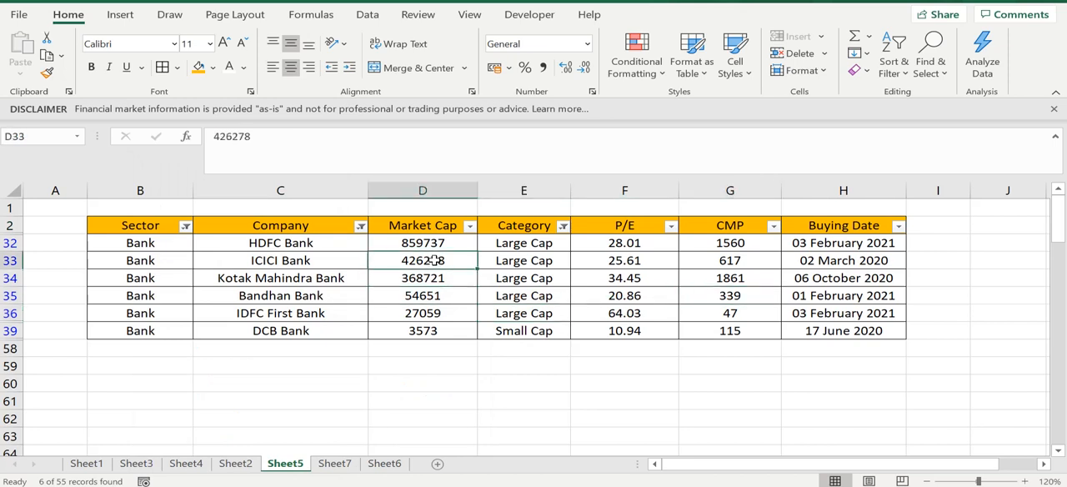
- Clear the text filter from the Company column while keeping the Sector and Category filters
click(418, 226)
click(446, 276)
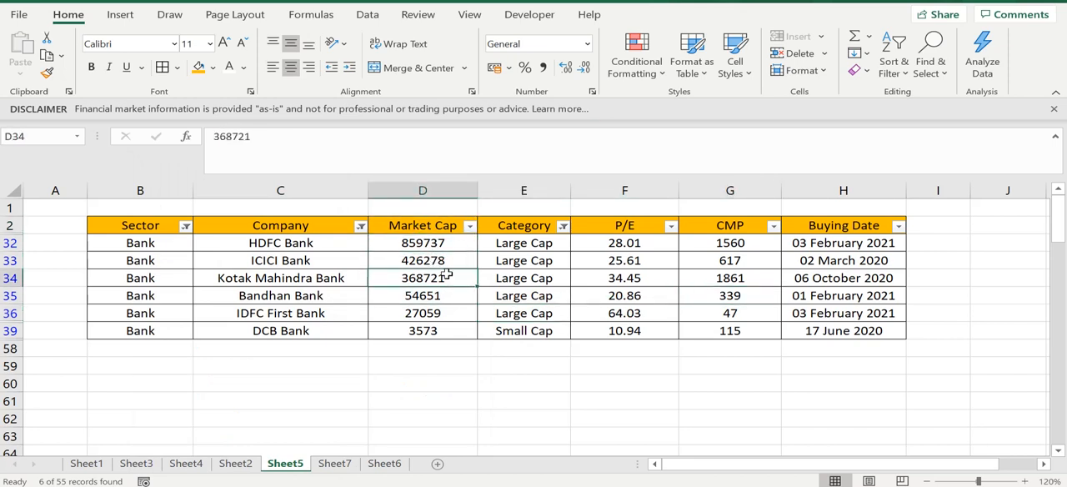
click(573, 290)
click(856, 230)
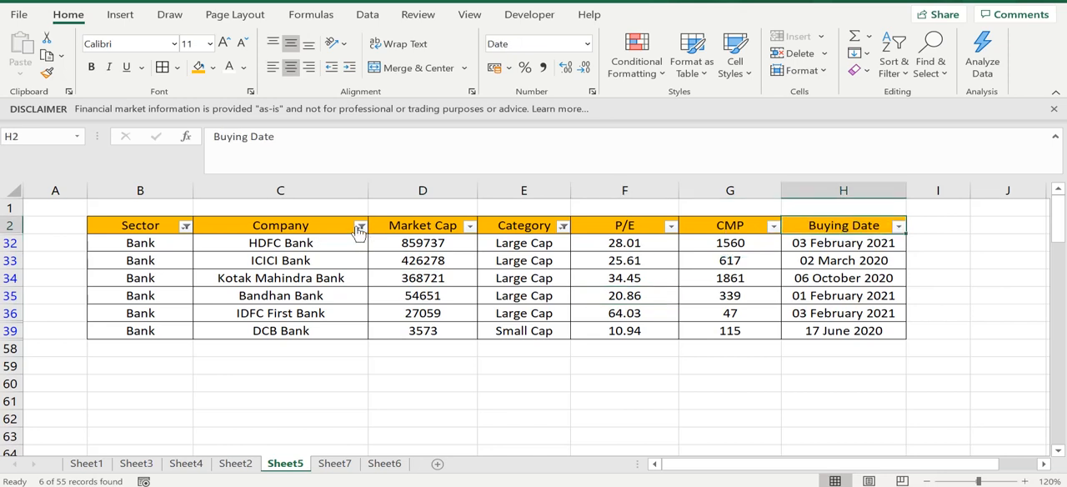
click(360, 226)
mouse_move(221, 294)
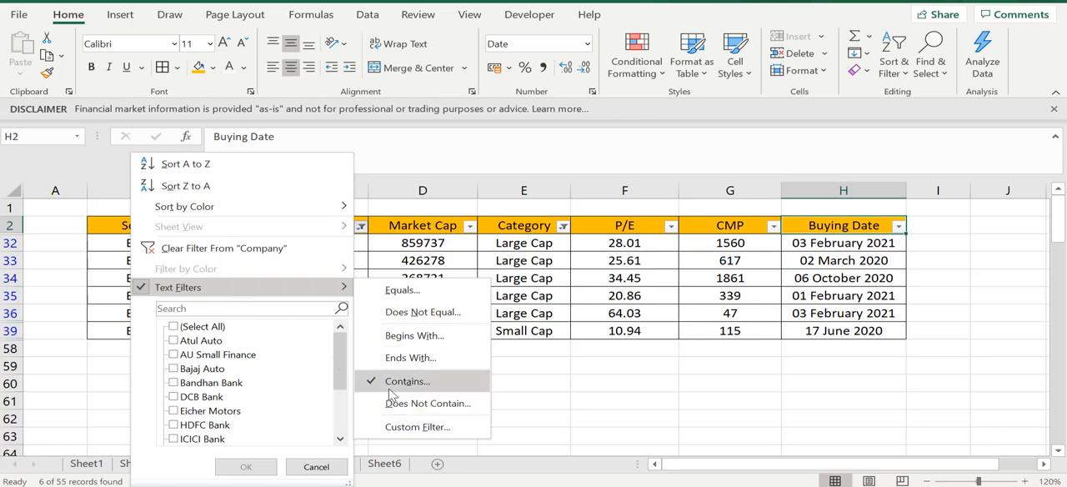
click(216, 255)
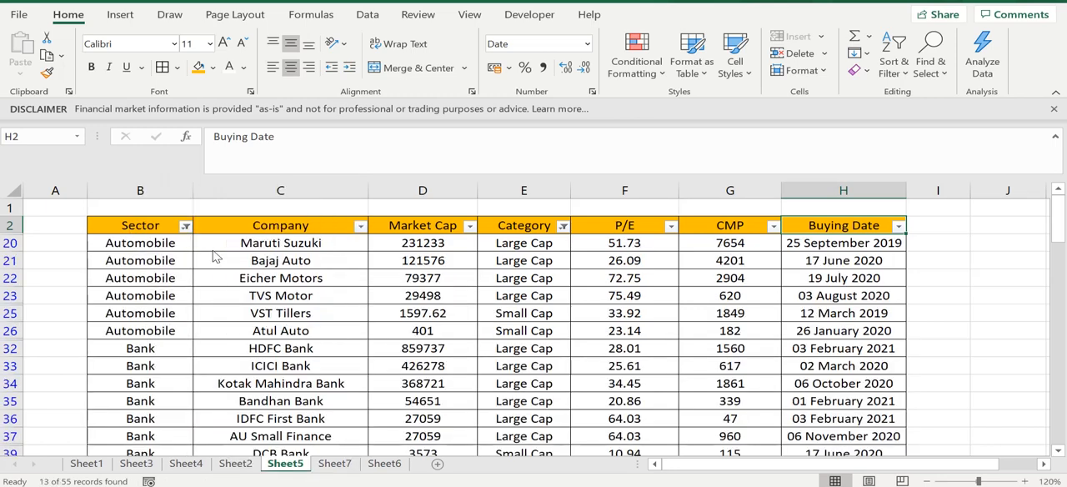
- Remove filtering from the whole stock table so that every row is shown
click(505, 316)
click(332, 281)
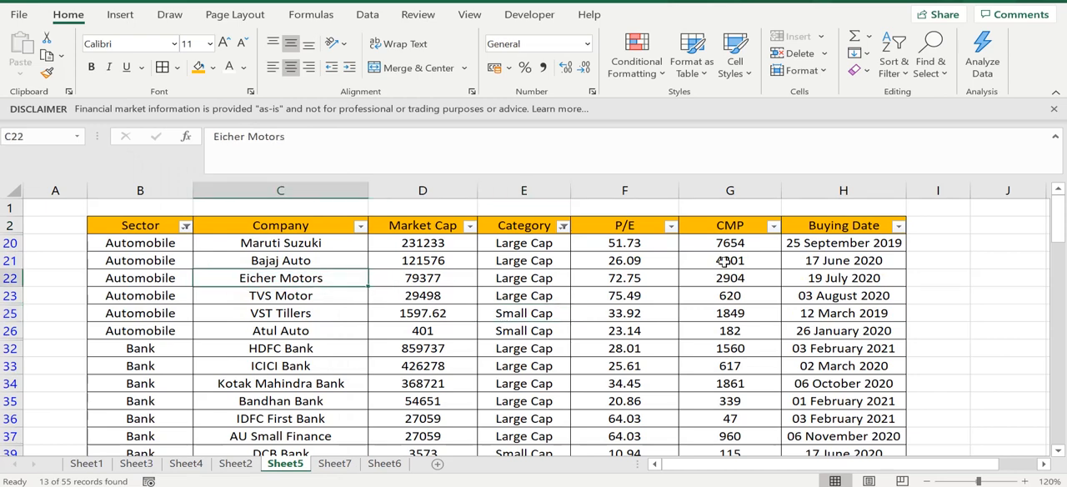
click(724, 261)
click(791, 279)
click(724, 226)
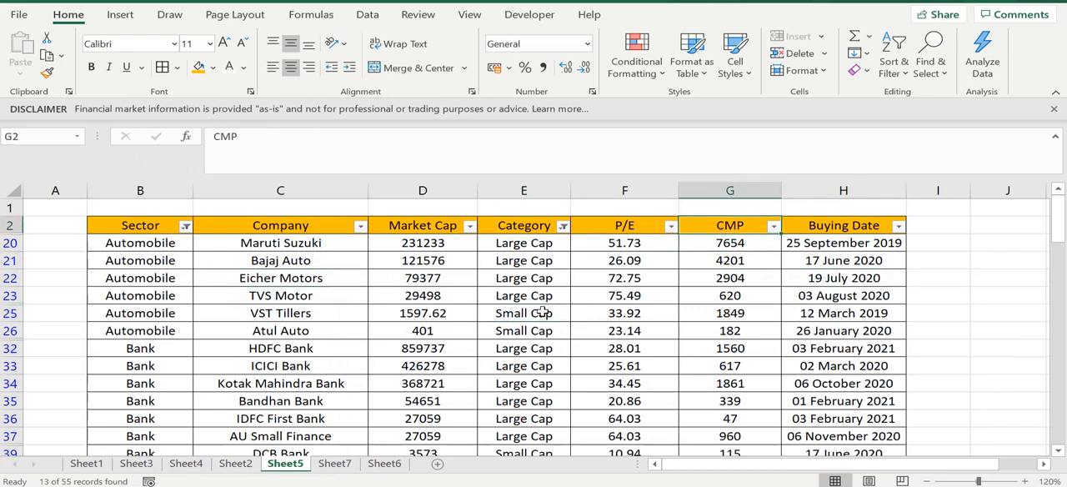
click(384, 331)
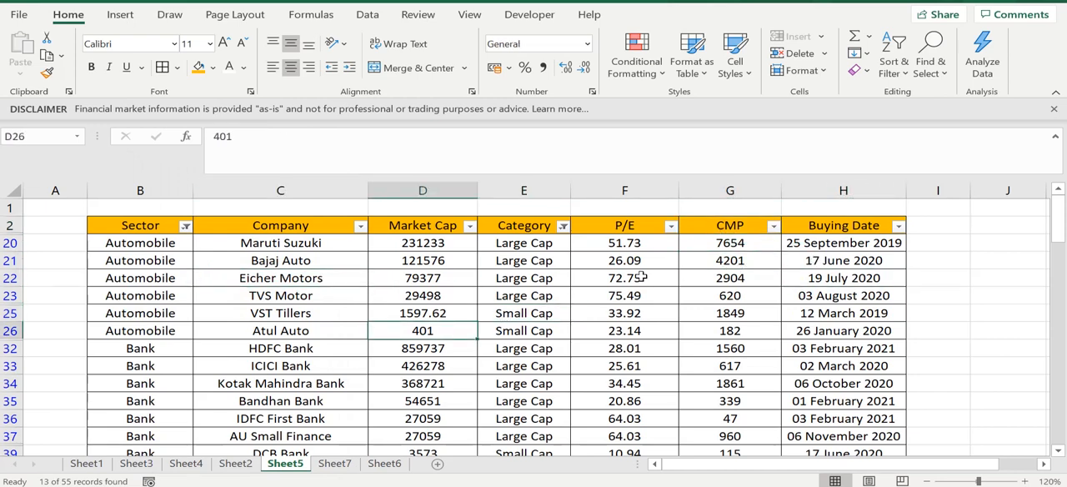
key(ctrl+shift+l)
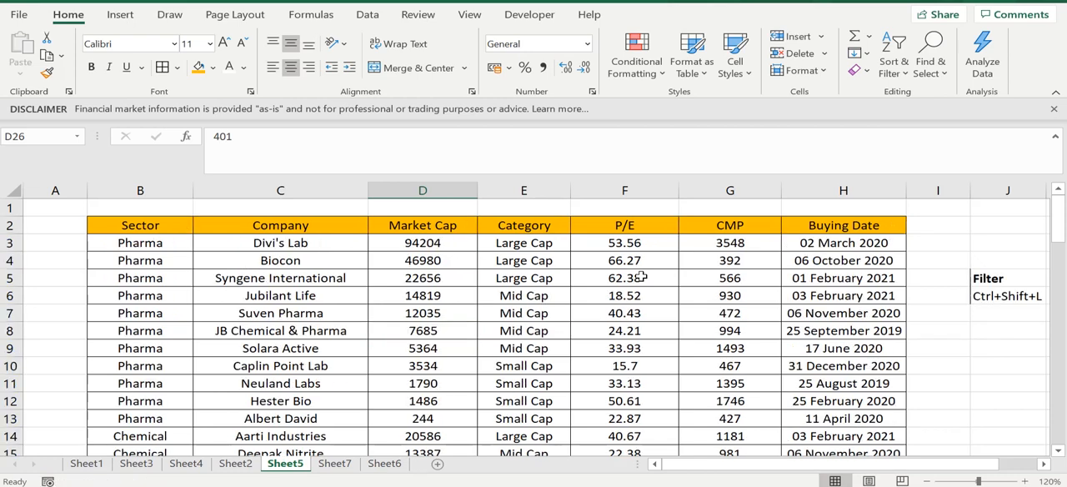
- Turn filtering back on for the stock table's header row, including the Buying Date column
click(385, 228)
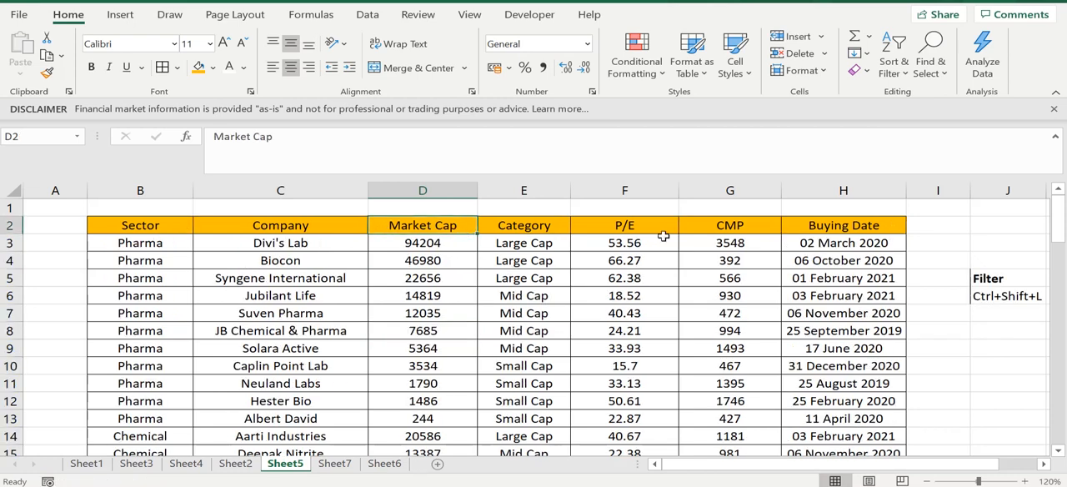
click(881, 225)
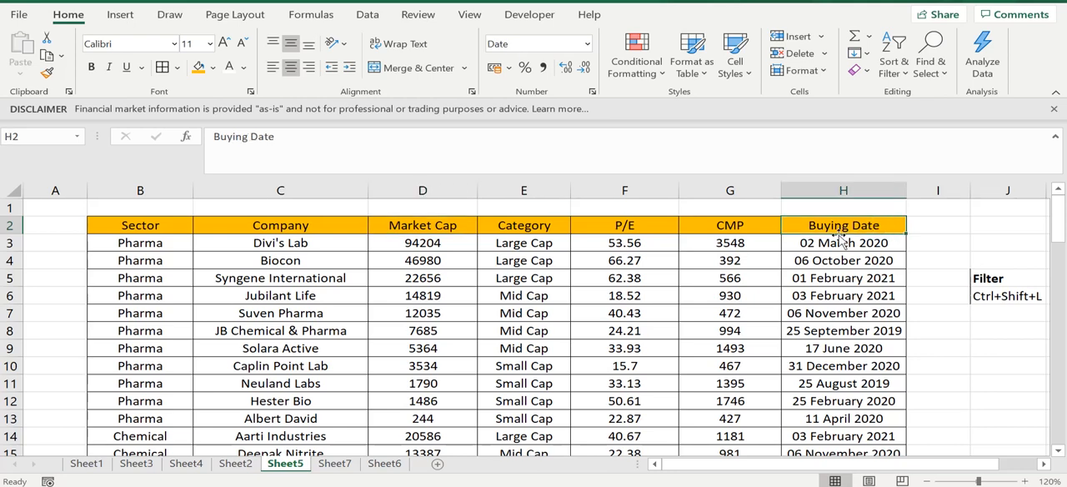
key(ctrl+shift+l)
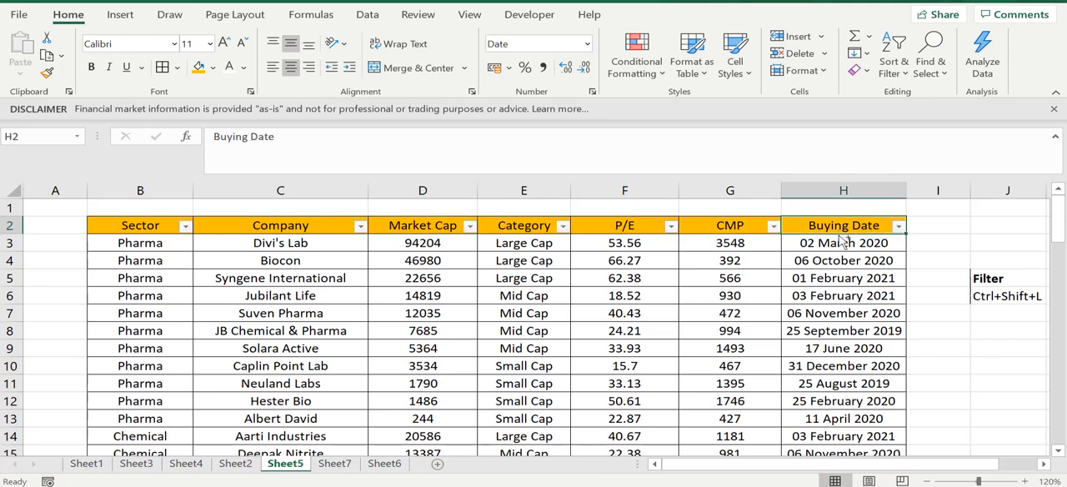
- Examine the Buying Date filter's date tree by expanding 2021, 2020 and 2019, plus February 2021, May 2020 and August 2019
click(898, 226)
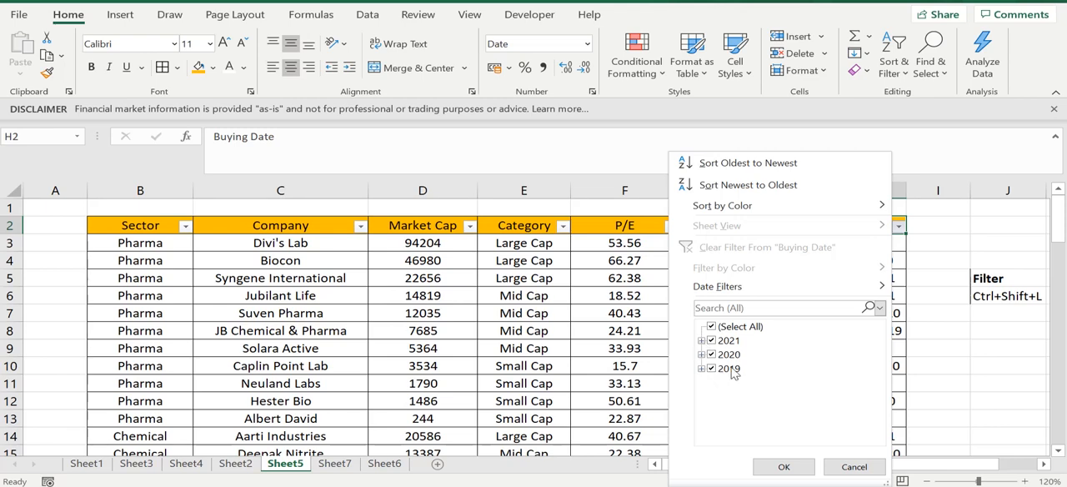
click(700, 341)
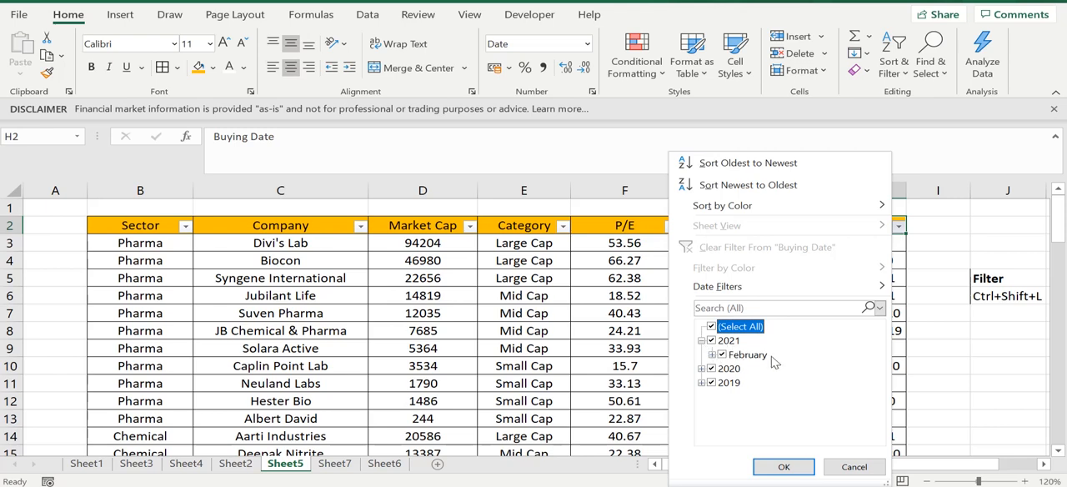
click(703, 369)
drag(878, 393, 873, 367)
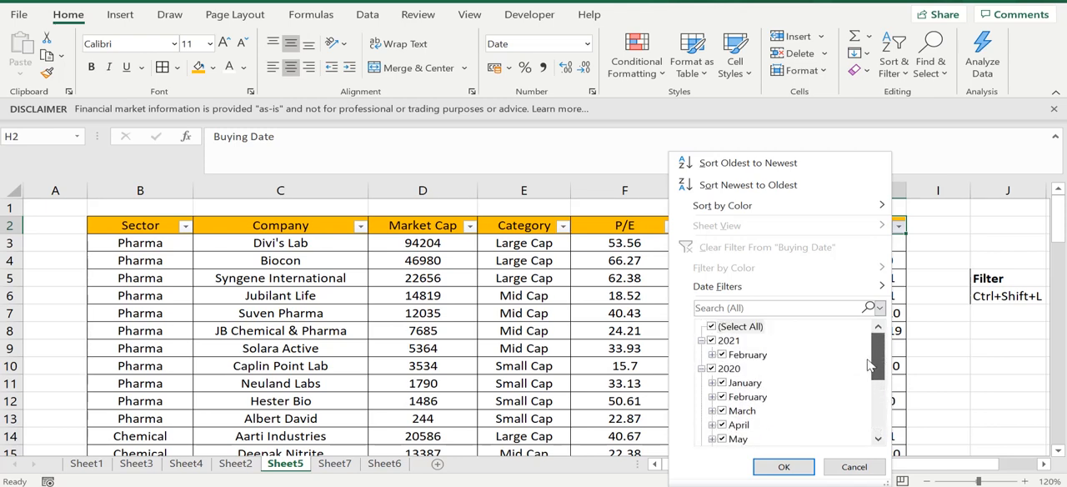
click(712, 354)
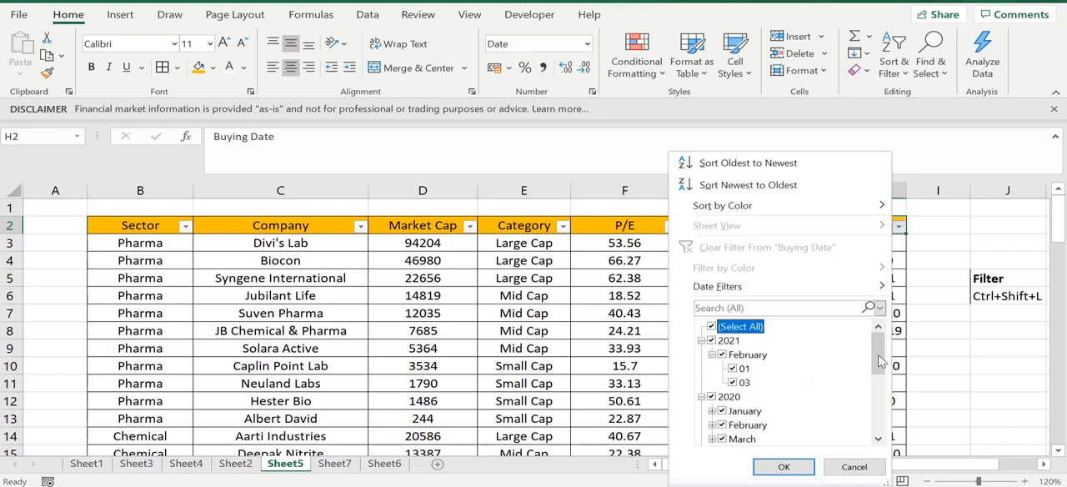
drag(880, 364, 879, 400)
click(712, 369)
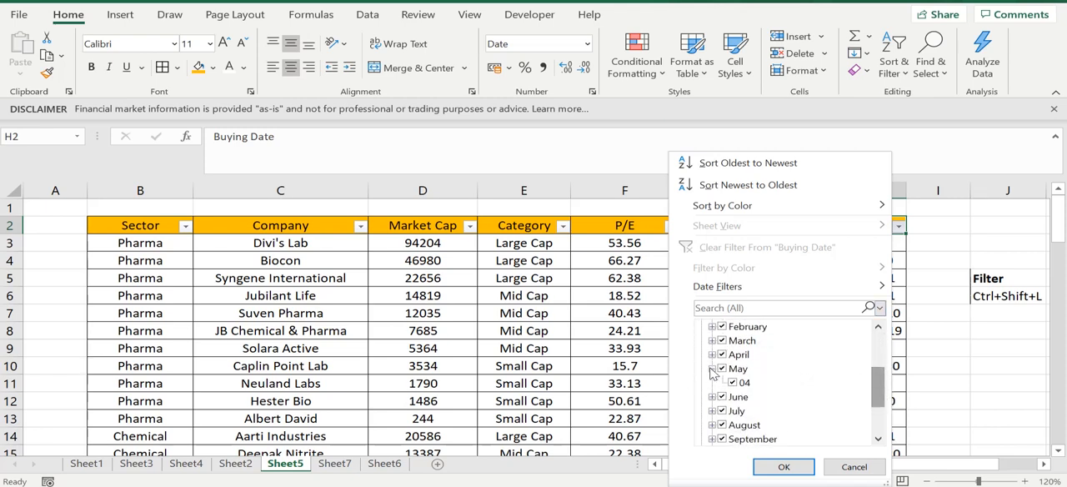
drag(879, 385, 880, 413)
click(702, 425)
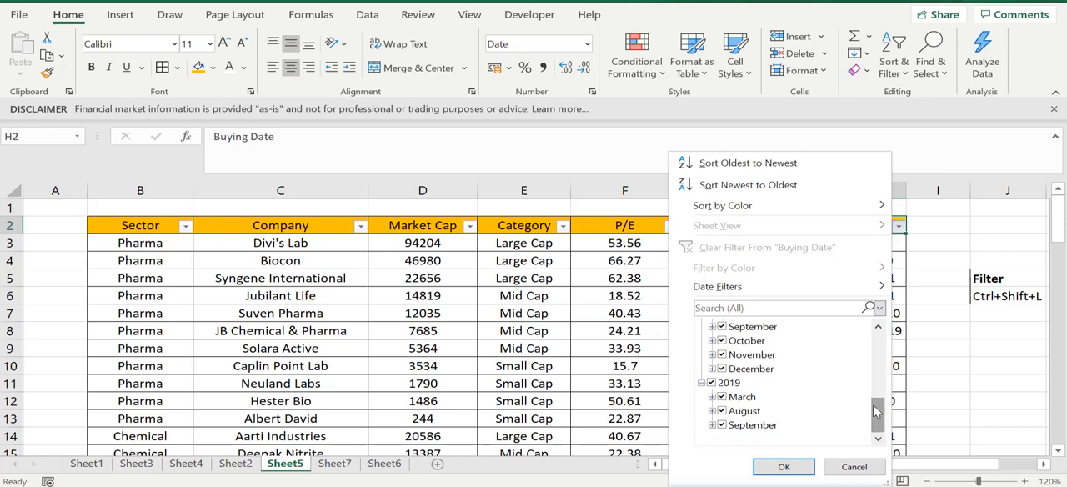
click(712, 412)
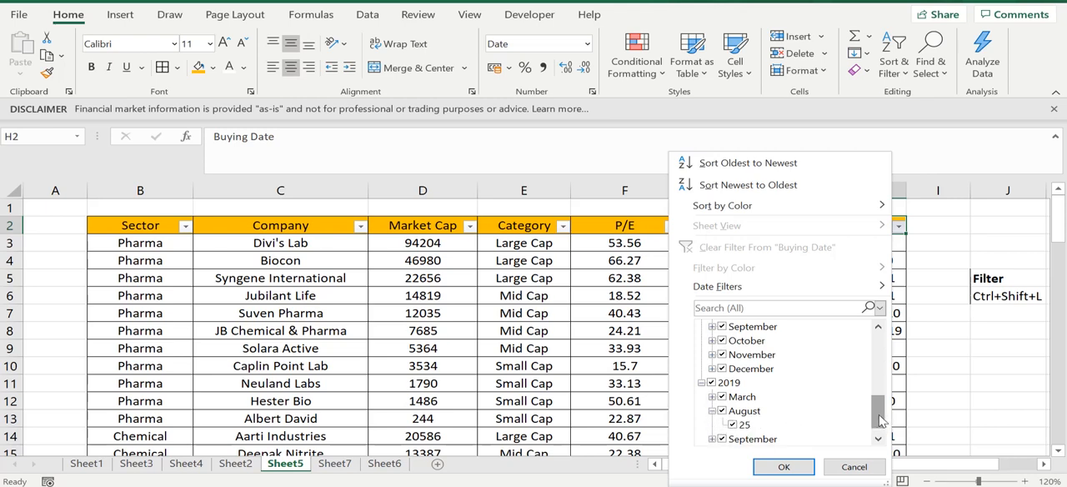
drag(880, 420, 876, 335)
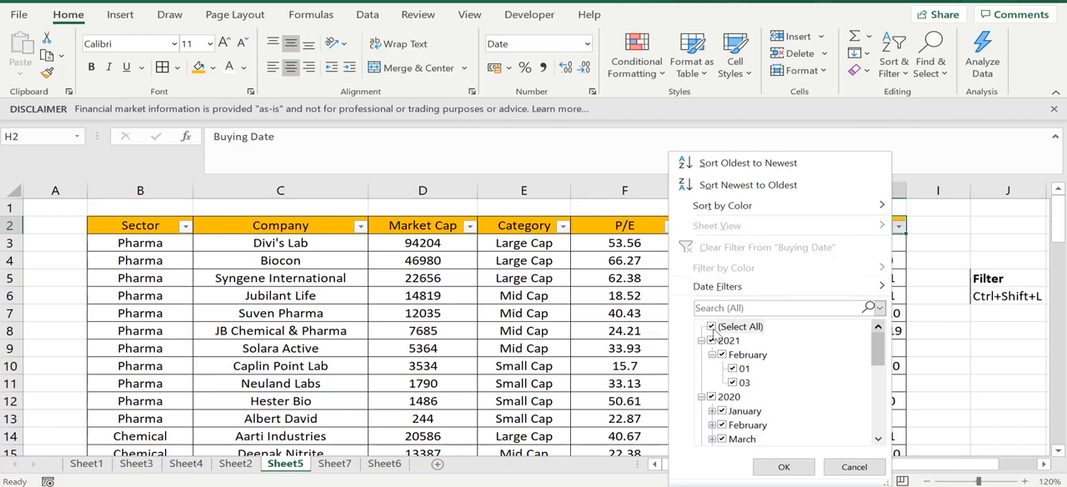
- Apply the Today date filter to the Buying Date column and check the dates in the filtered rows
mouse_move(752, 287)
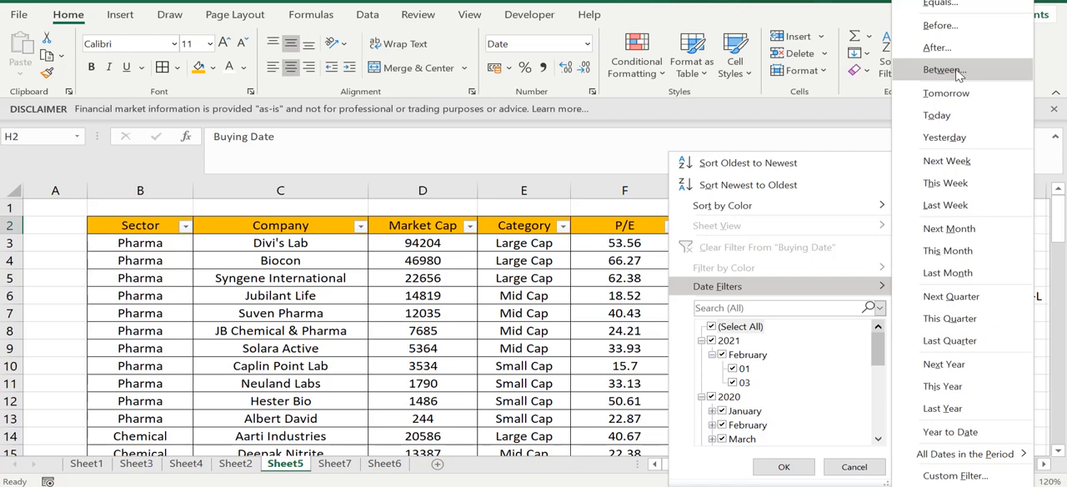
click(954, 118)
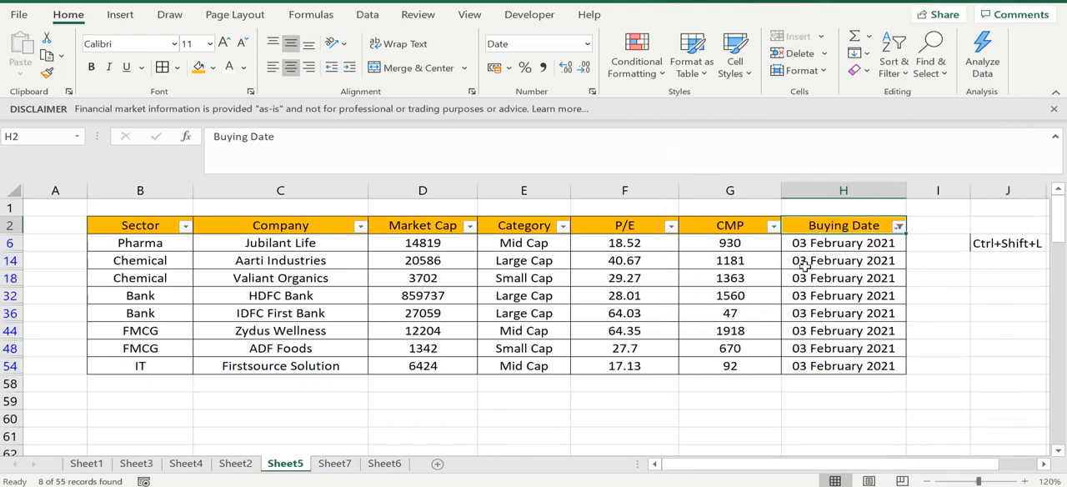
click(805, 265)
click(709, 275)
click(858, 275)
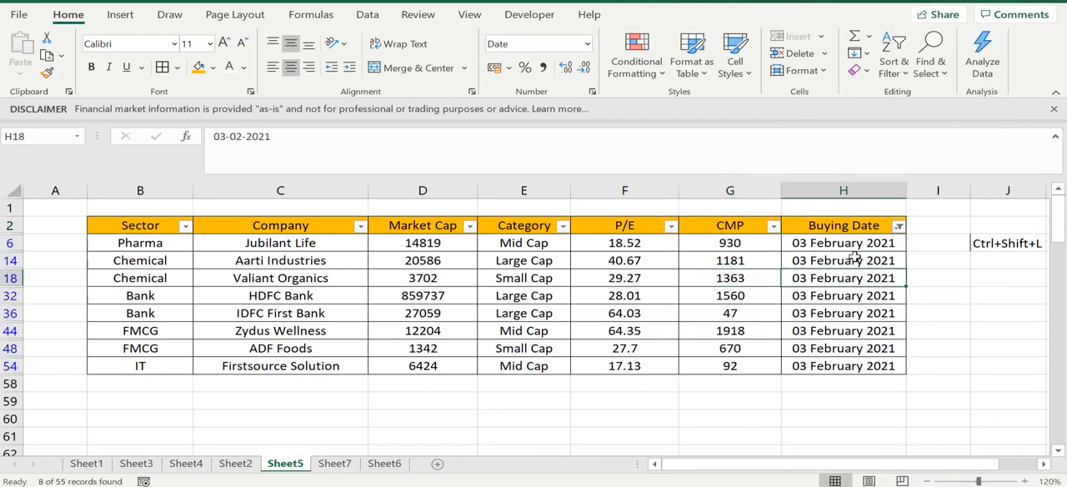
click(846, 245)
click(847, 309)
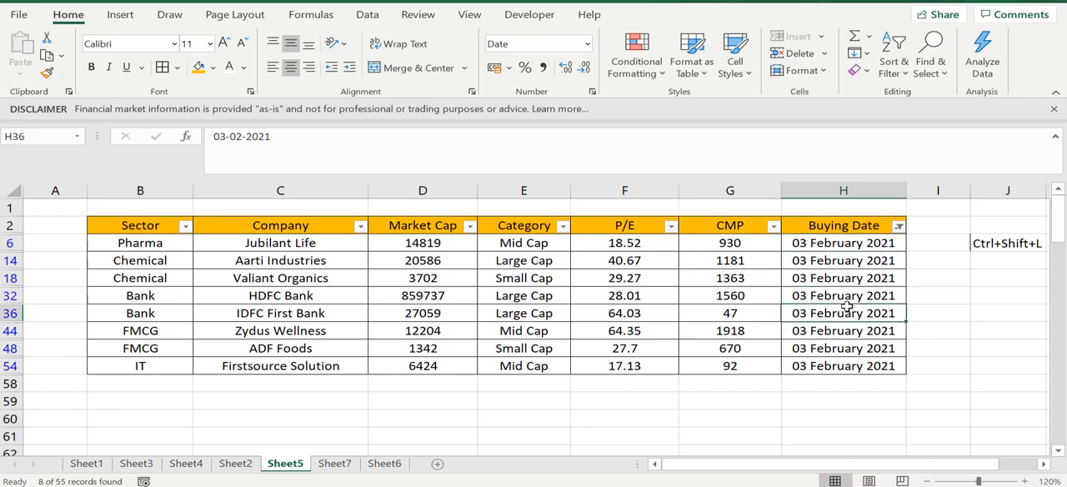
click(846, 350)
click(846, 367)
click(835, 291)
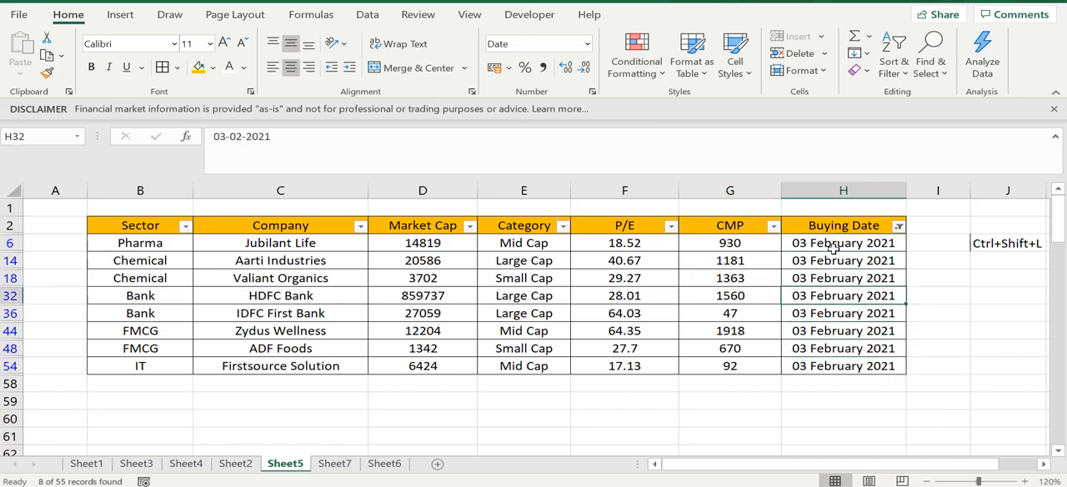
click(835, 248)
click(832, 227)
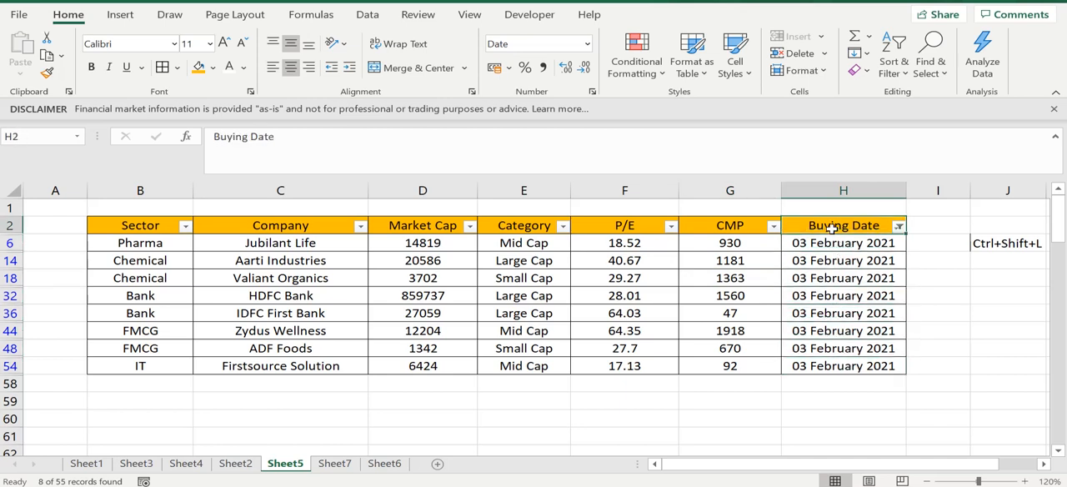
- Change the Buying Date column's date filter to Tomorrow and look over the filtered table
click(898, 226)
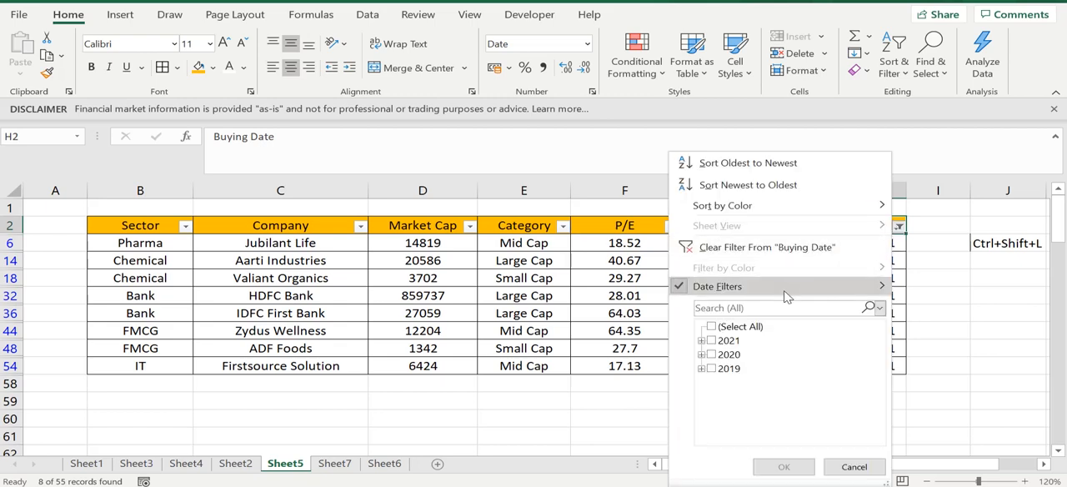
mouse_move(787, 291)
click(946, 93)
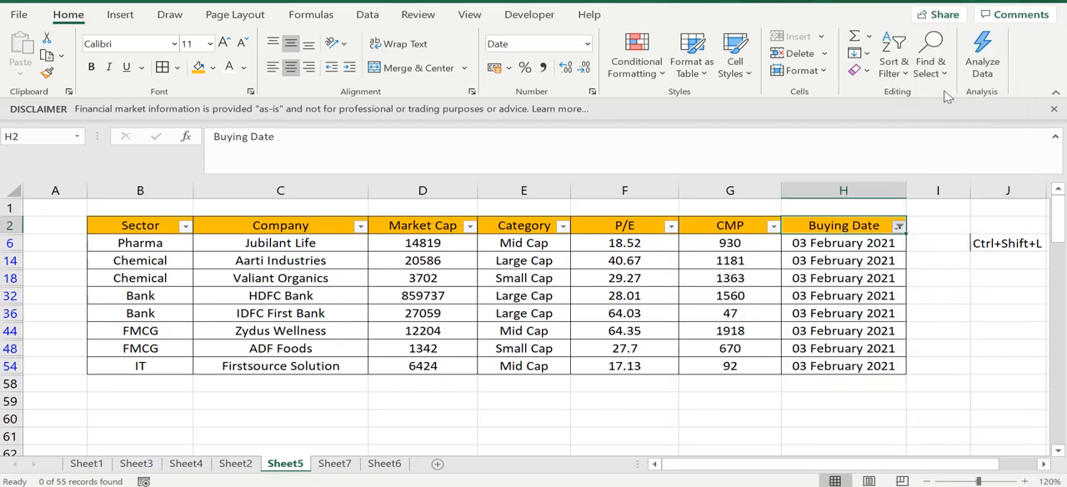
click(831, 288)
click(750, 260)
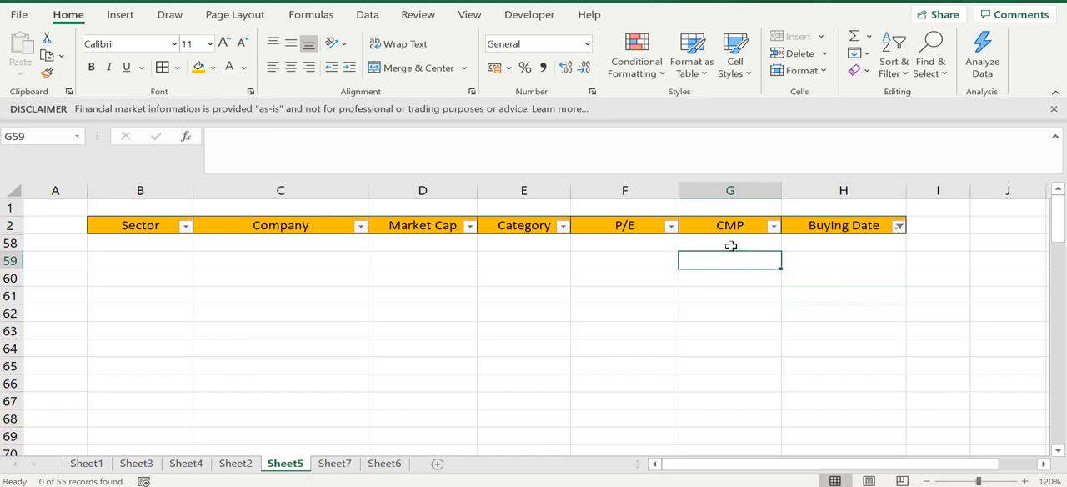
click(731, 244)
click(802, 241)
click(827, 231)
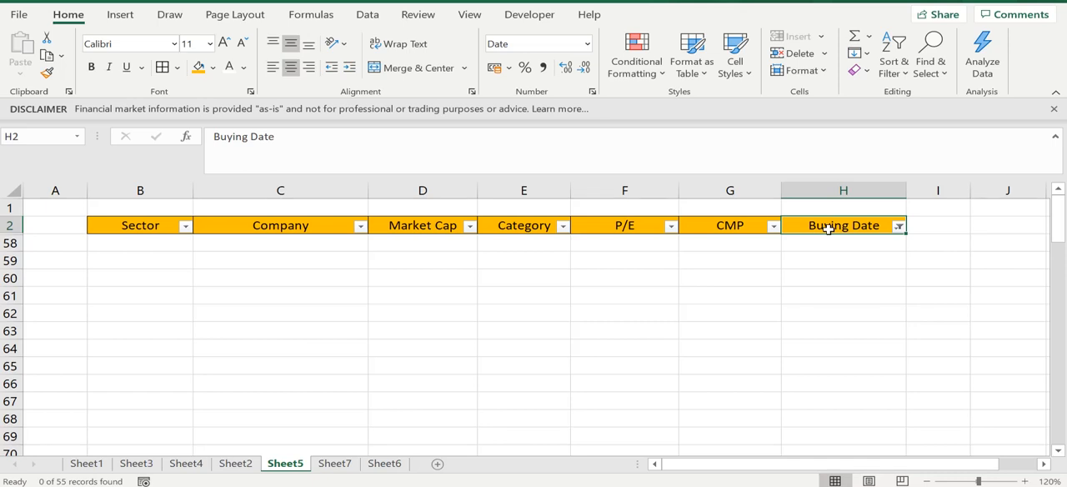
- Set the Buying Date column's date filter to Last Year and look over the filtered rows
click(900, 231)
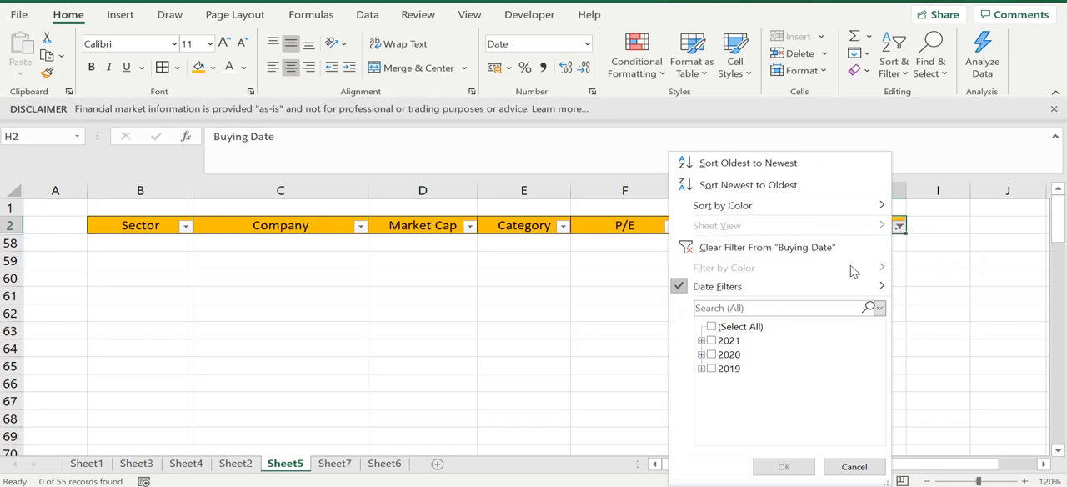
mouse_move(817, 297)
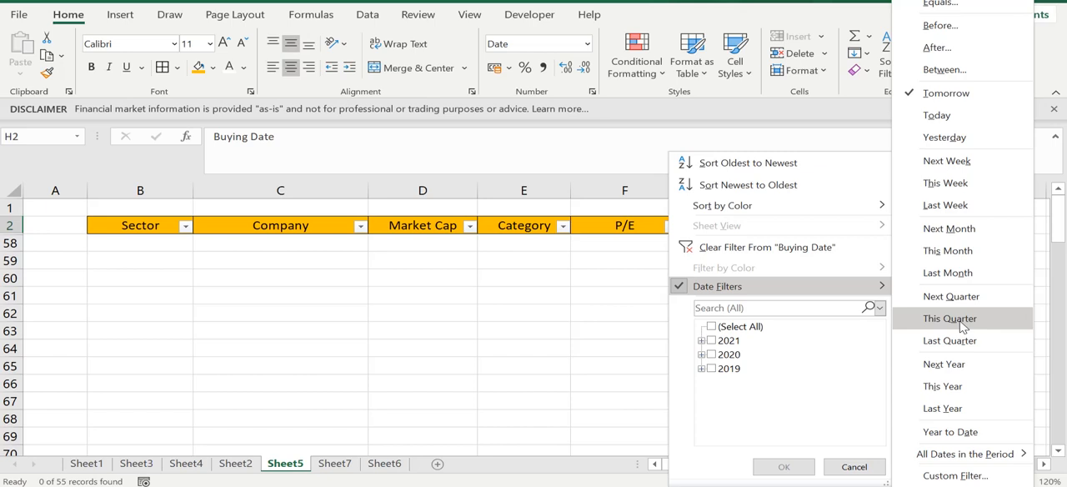
click(948, 407)
click(768, 310)
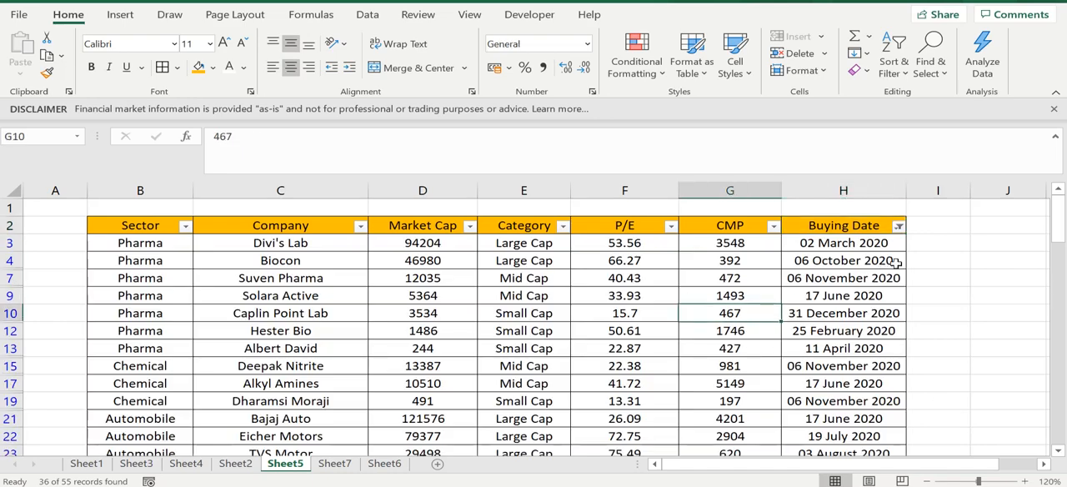
click(894, 261)
click(873, 242)
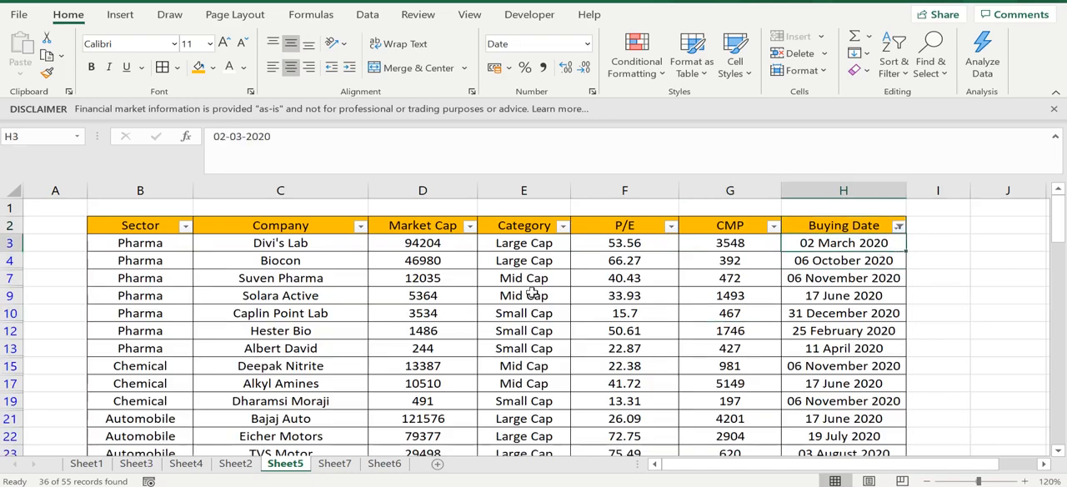
click(532, 293)
click(222, 336)
click(878, 352)
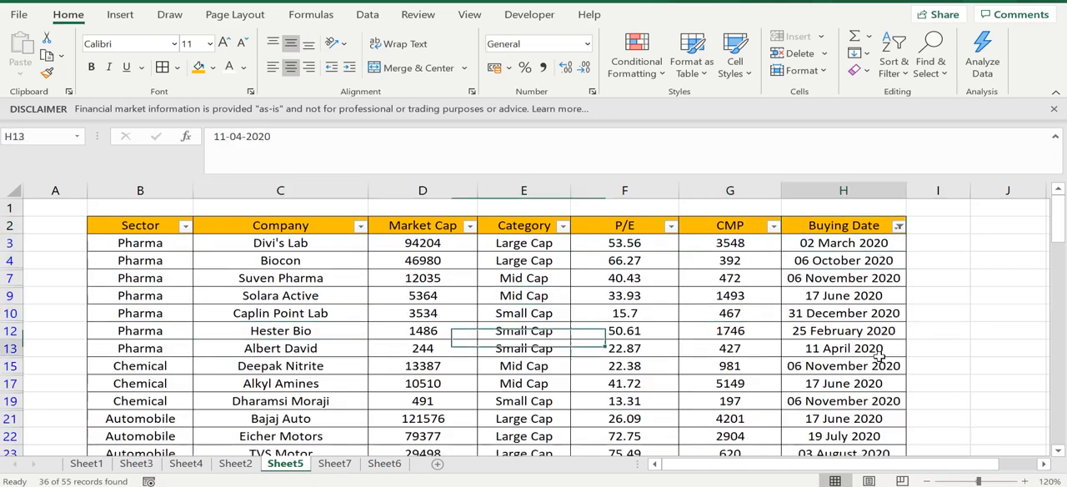
- Set the Buying Date column's date filter to Year to Date and check the dates in the filtered rows
click(899, 227)
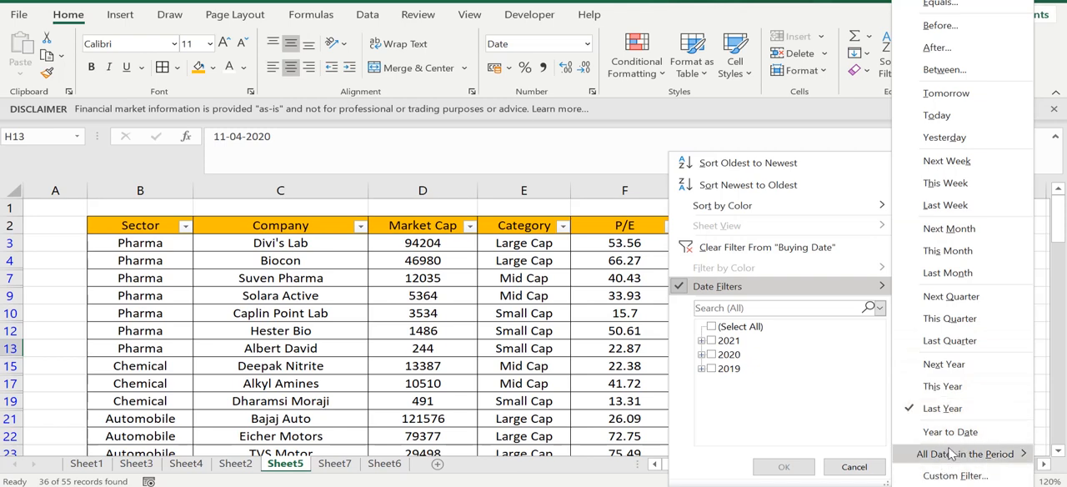
click(950, 432)
click(812, 331)
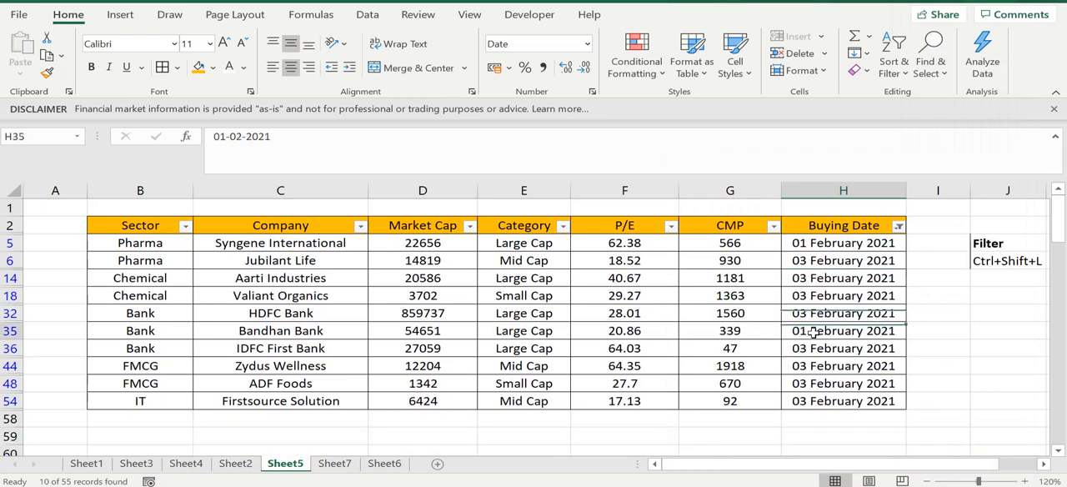
click(715, 295)
click(823, 315)
click(844, 388)
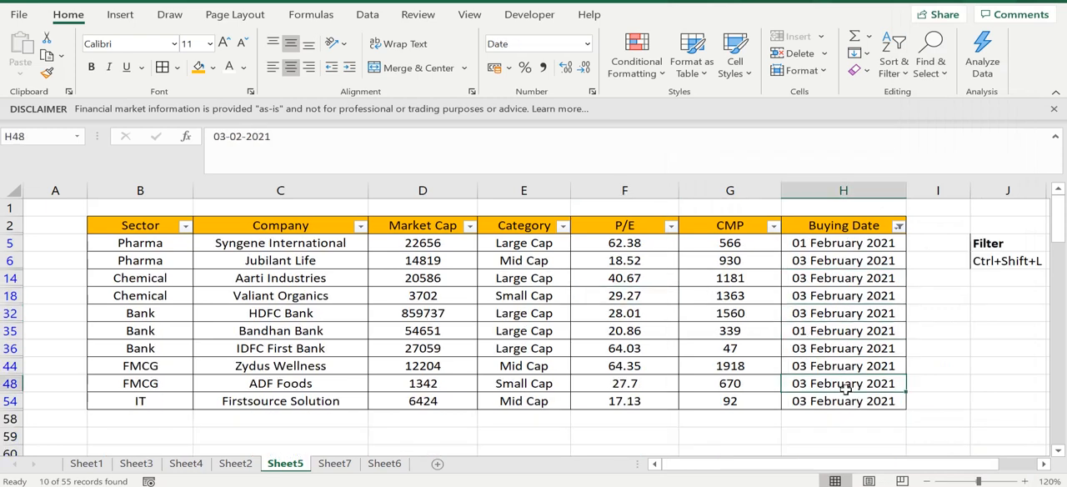
drag(817, 243, 910, 417)
click(832, 398)
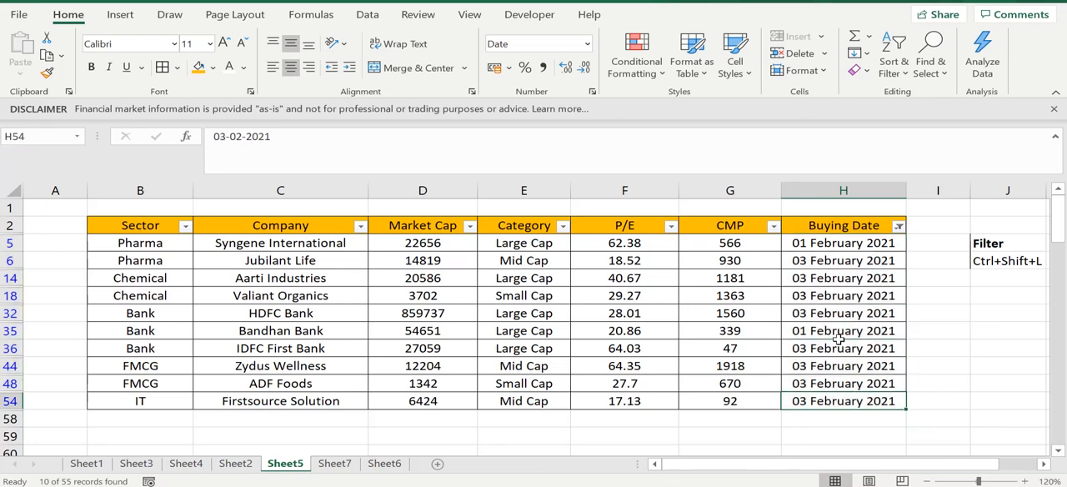
- Apply a custom filter to Buying Date for dates after or equal to 09-09-2020 and before 04-02-2021
click(898, 226)
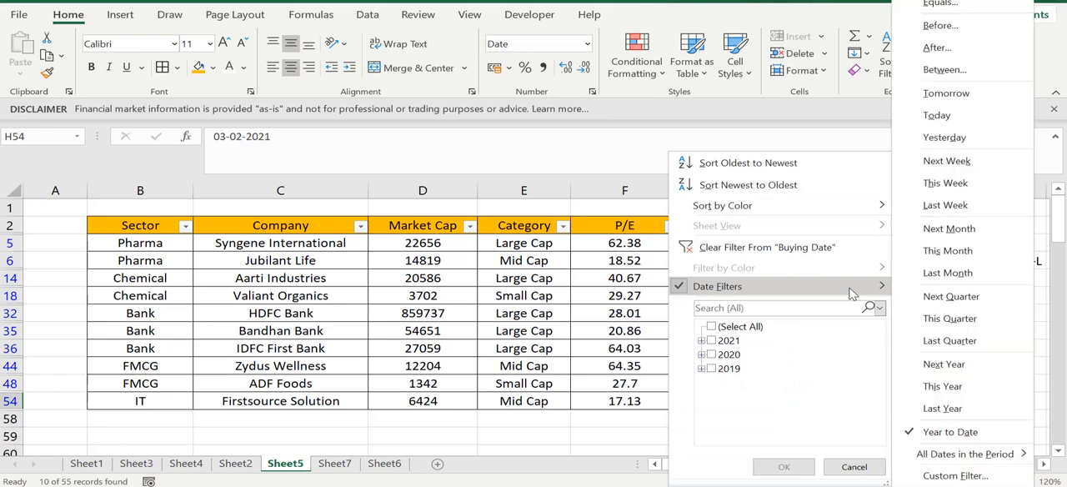
click(958, 477)
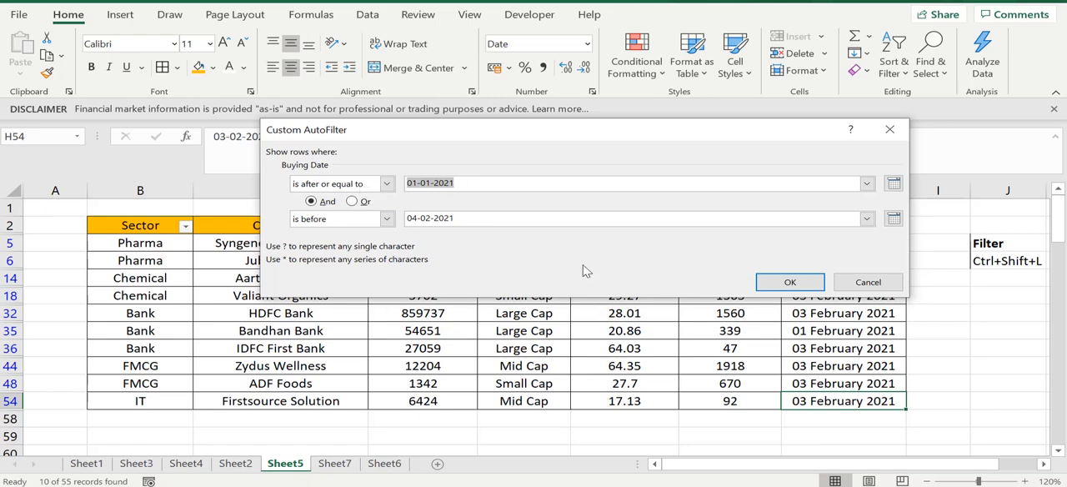
drag(633, 140, 447, 215)
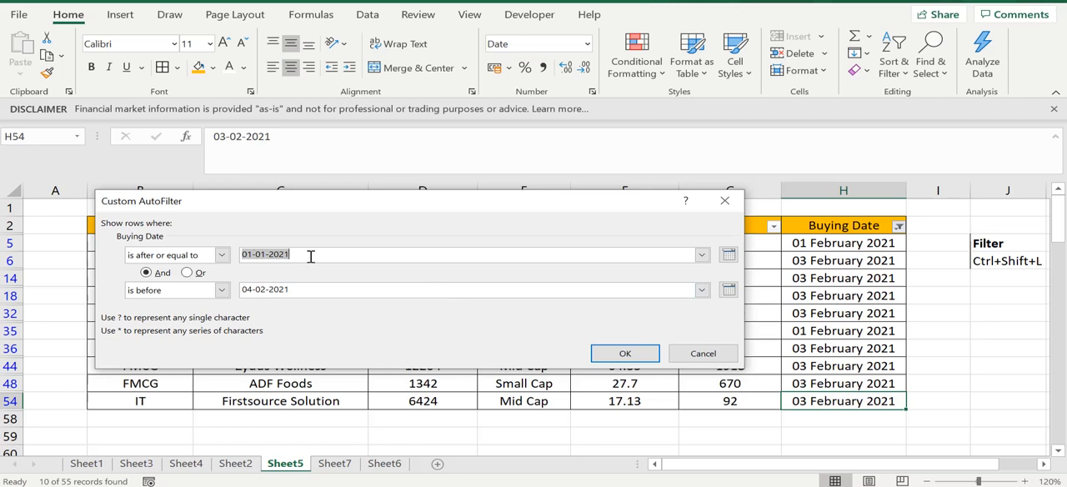
click(316, 289)
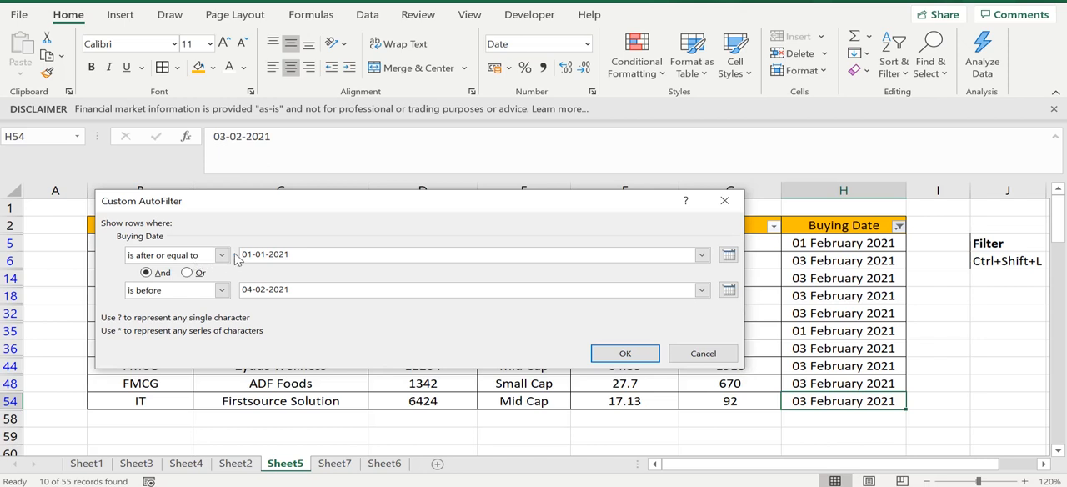
click(727, 254)
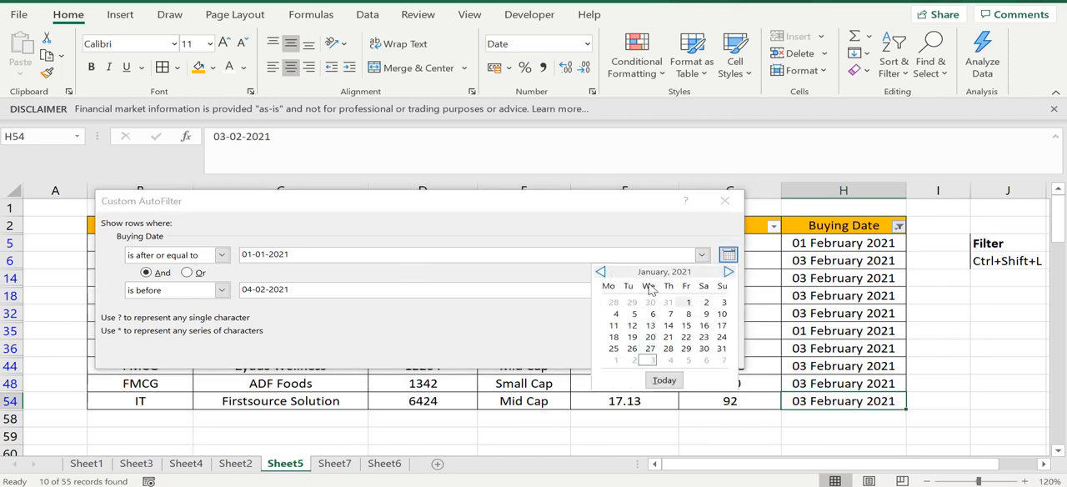
click(600, 272)
click(600, 272)
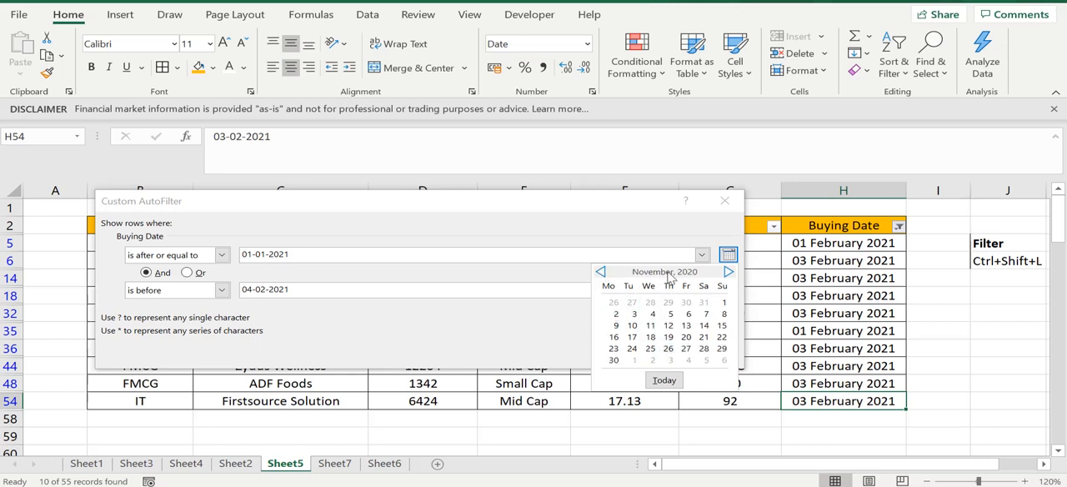
click(600, 273)
click(600, 272)
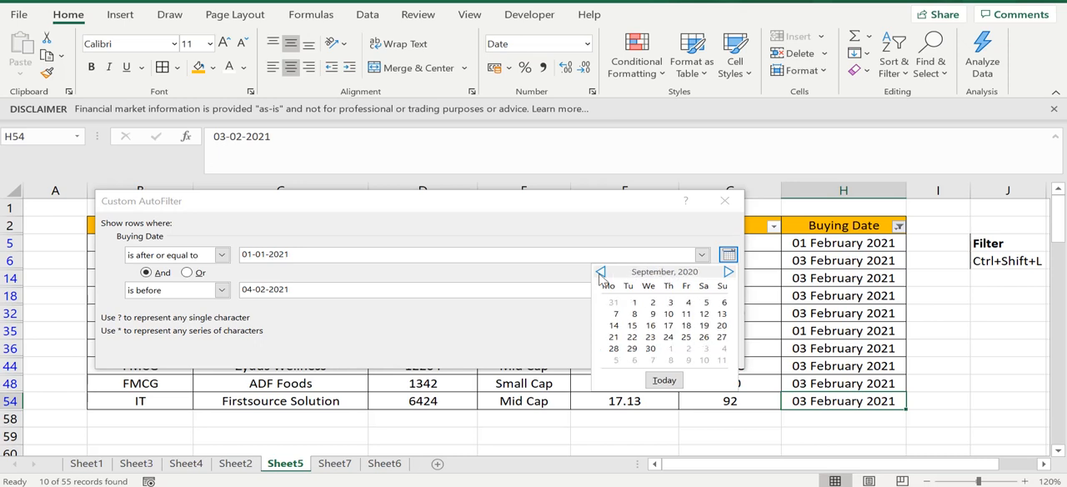
click(653, 314)
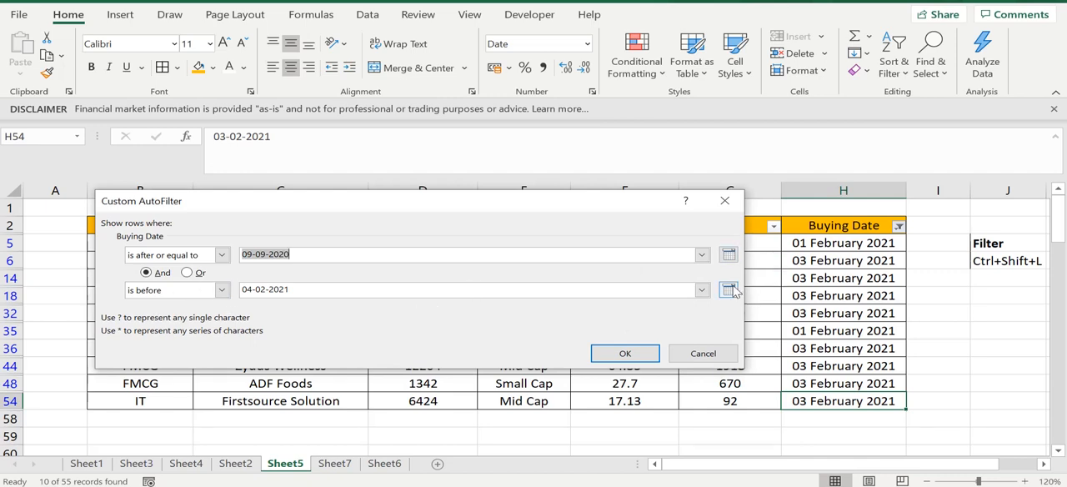
click(599, 354)
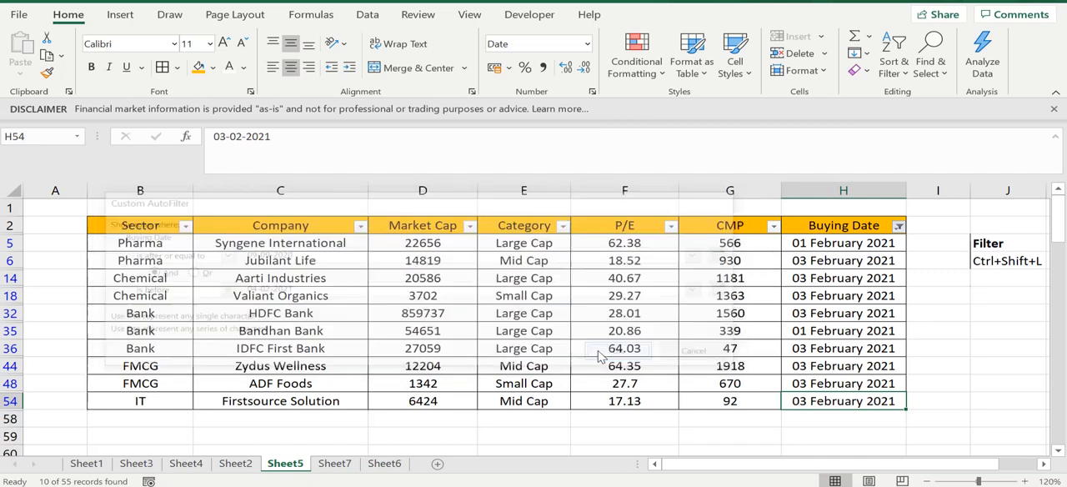
- Examine the rows left by the custom date filter, mainly their buying dates, categories and CMP values
click(896, 345)
click(833, 262)
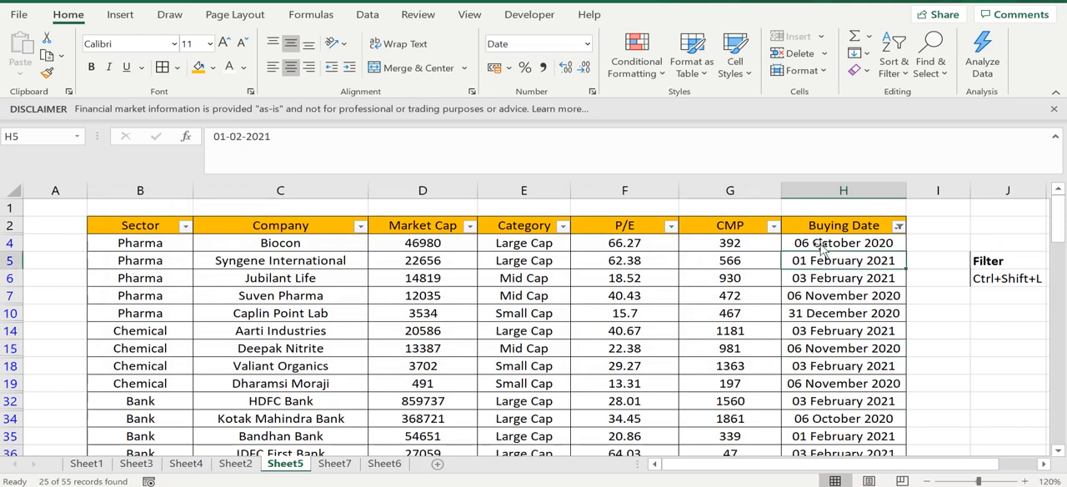
click(822, 242)
click(821, 272)
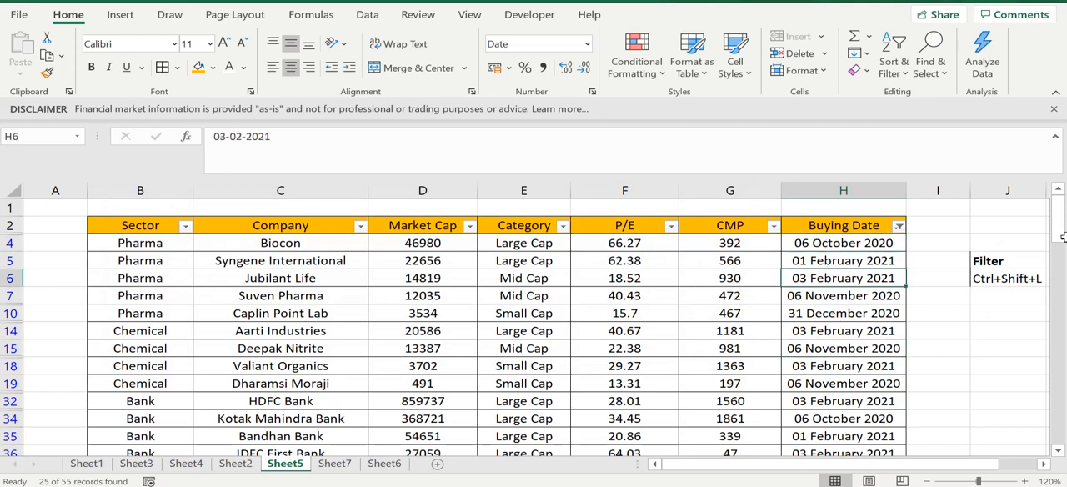
mouse_move(1063, 237)
mouse_down()
mouse_move(1063, 434)
mouse_move(1063, 250)
mouse_up()
click(730, 295)
click(672, 280)
click(550, 278)
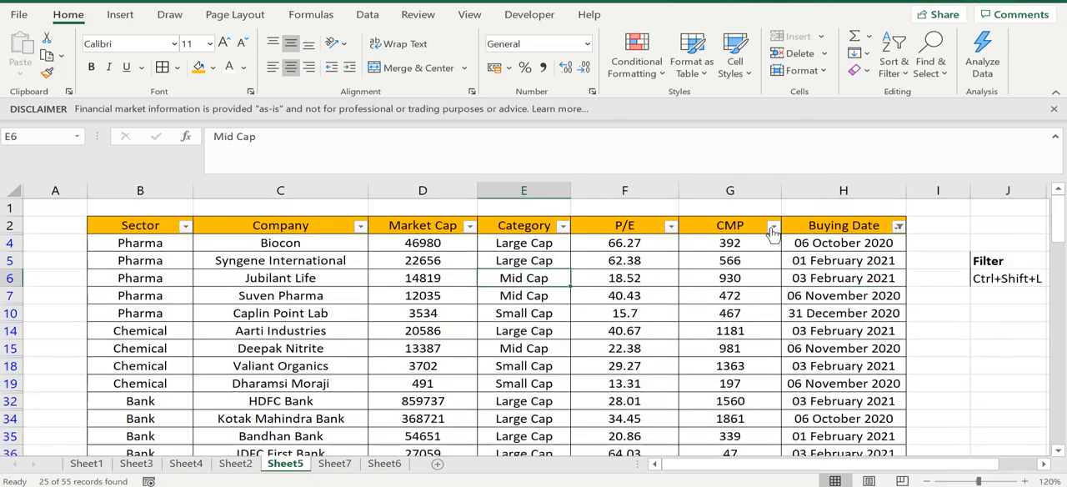
click(854, 345)
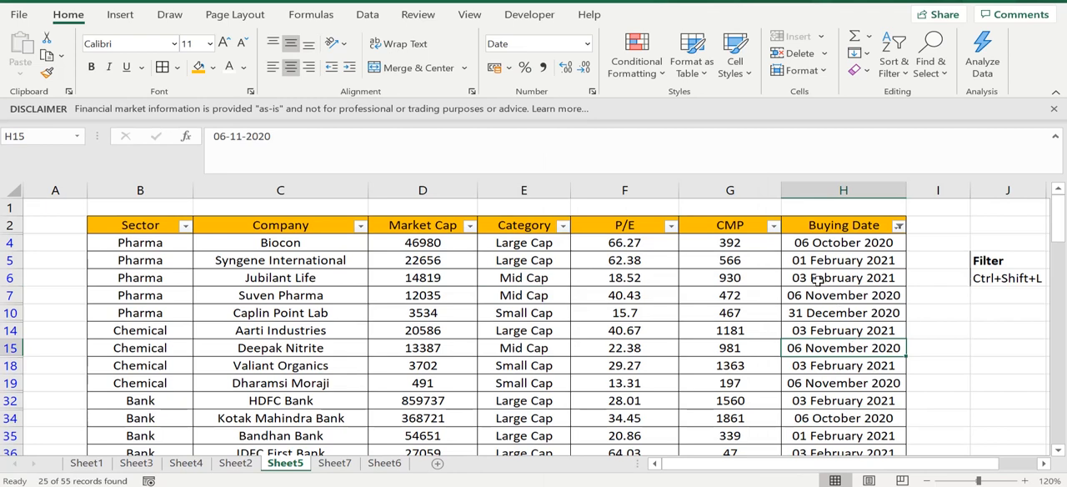
click(818, 280)
click(800, 243)
click(711, 248)
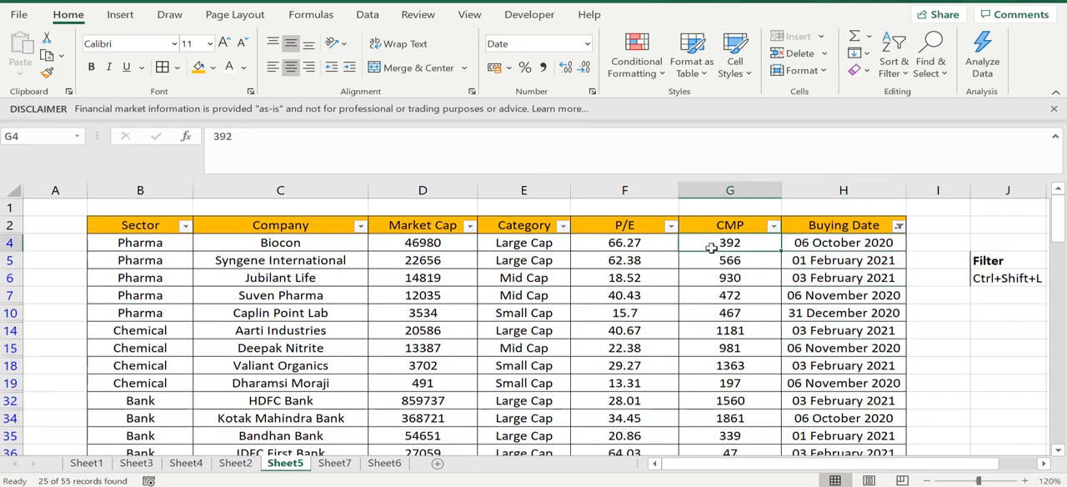
click(841, 243)
- Review the Market Cap, P/E, CMP and Buying Date headings to see which columns hold numbers or dates
click(830, 225)
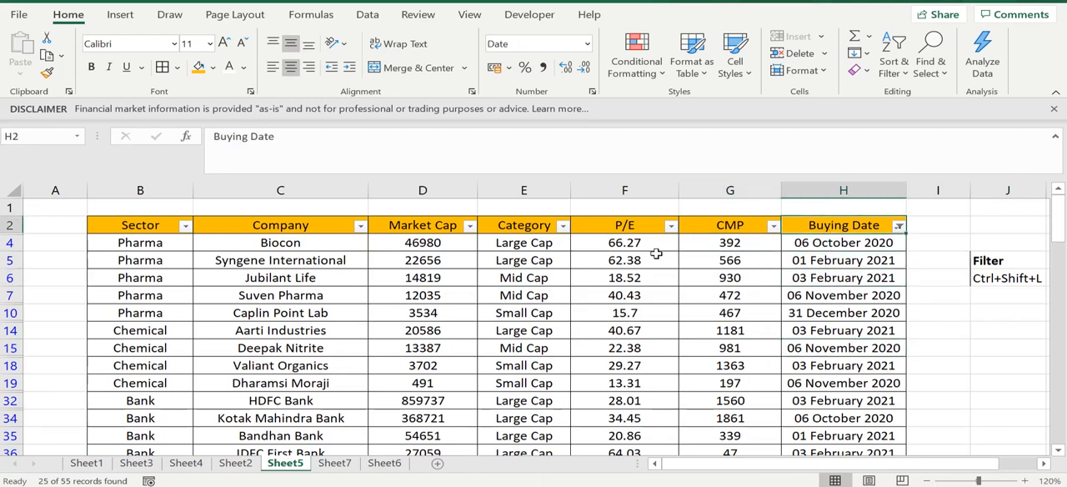
click(648, 261)
click(514, 274)
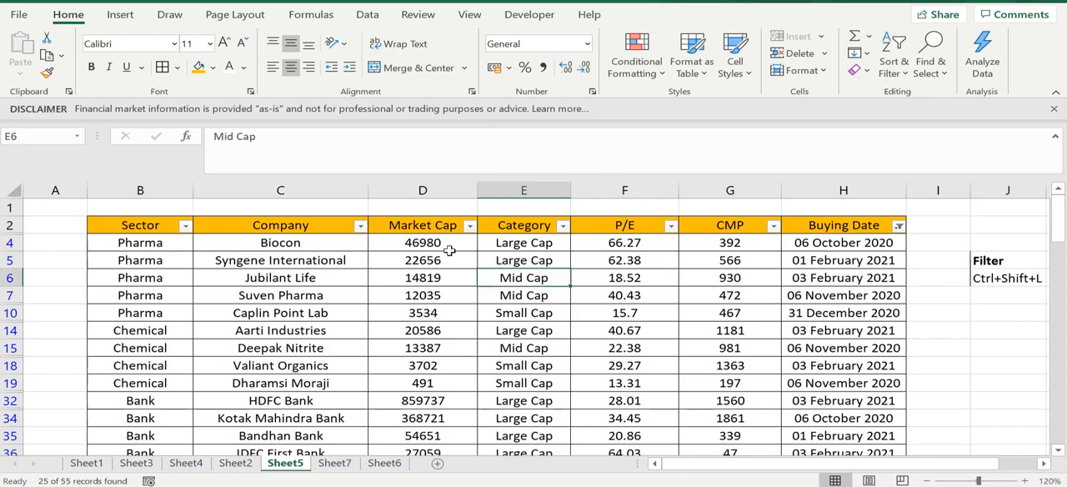
click(437, 241)
click(421, 222)
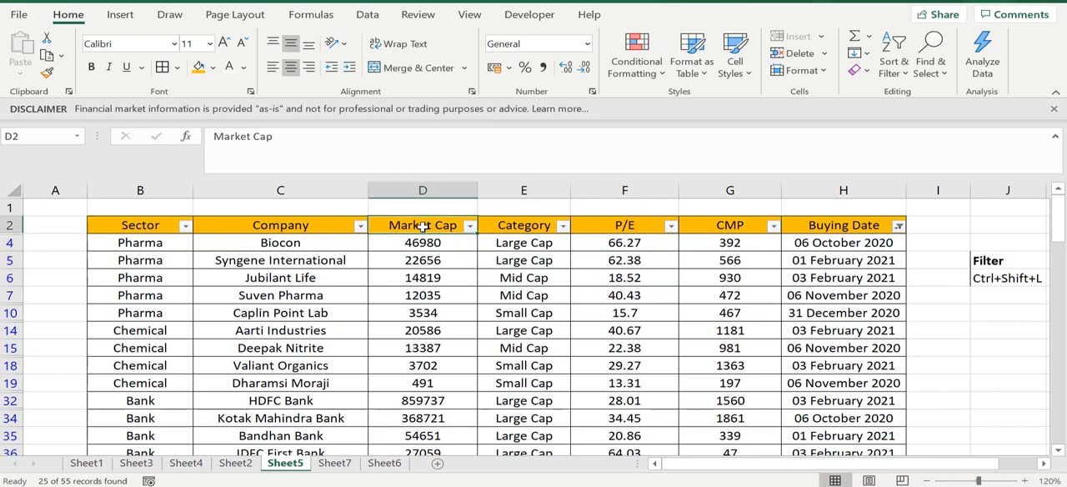
click(635, 230)
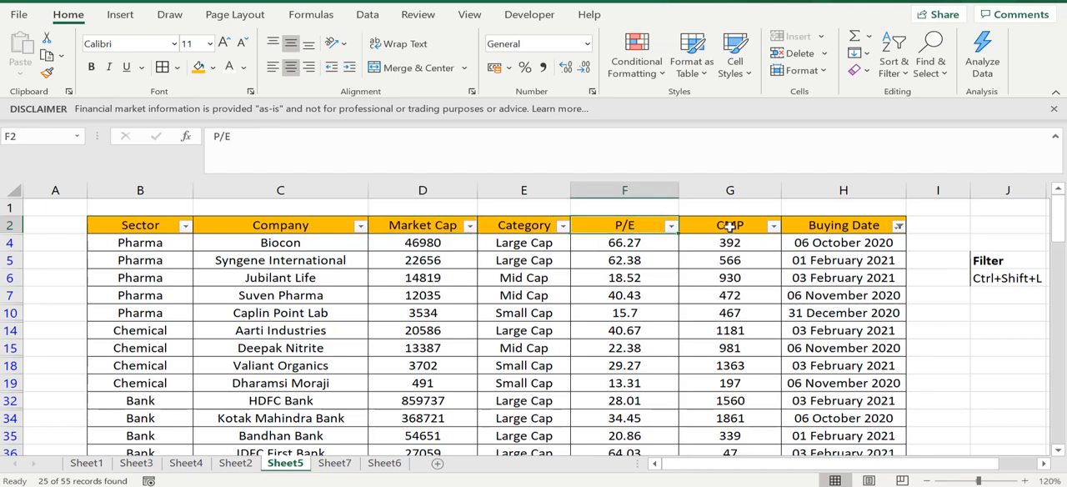
click(730, 231)
click(831, 225)
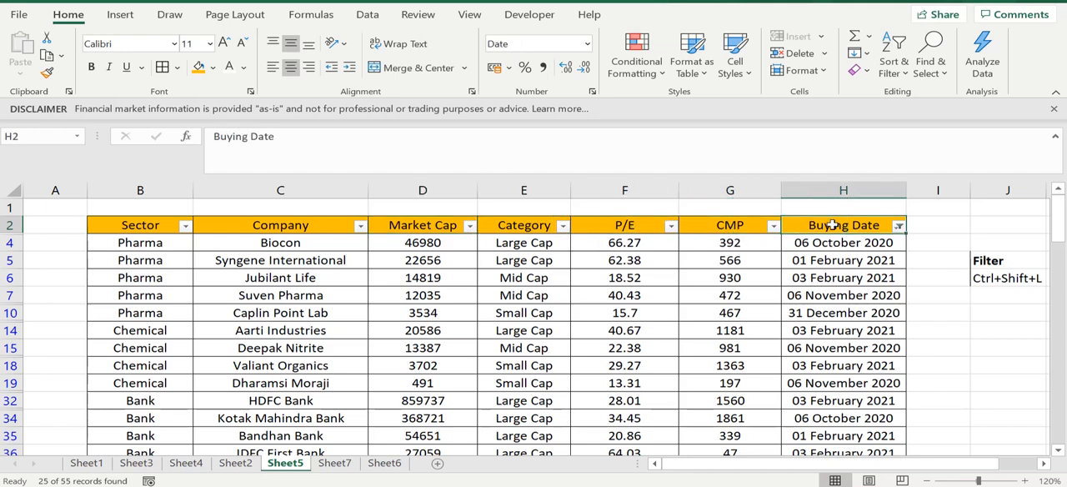
- Clear the filter from the Buying Date column
click(898, 226)
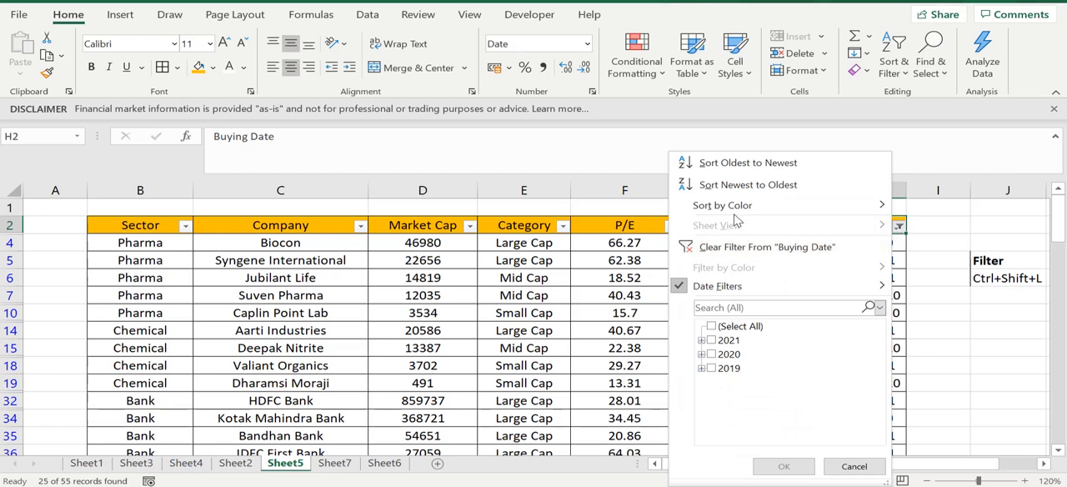
click(735, 247)
click(566, 308)
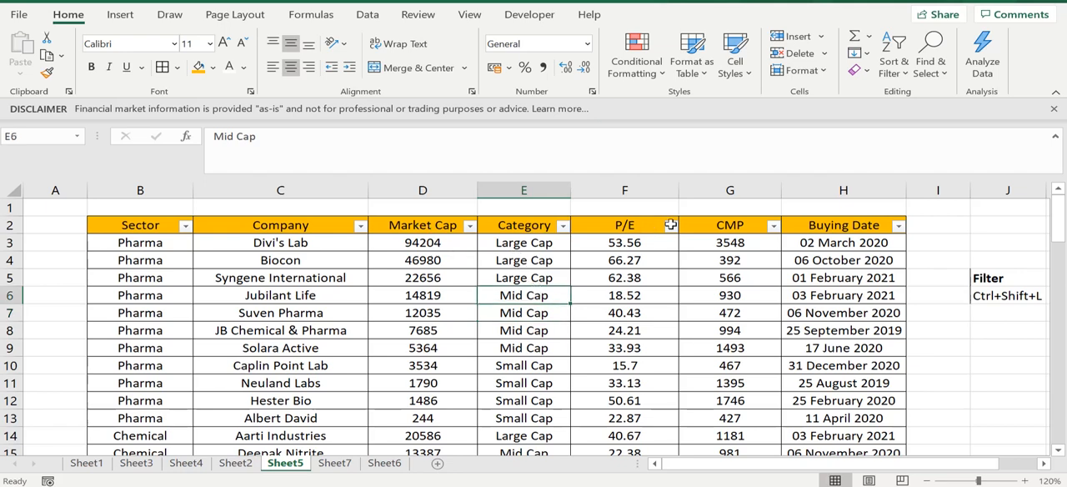
- Filter the P/E column with the Top 10 number filter, showing the top 10 items
click(657, 225)
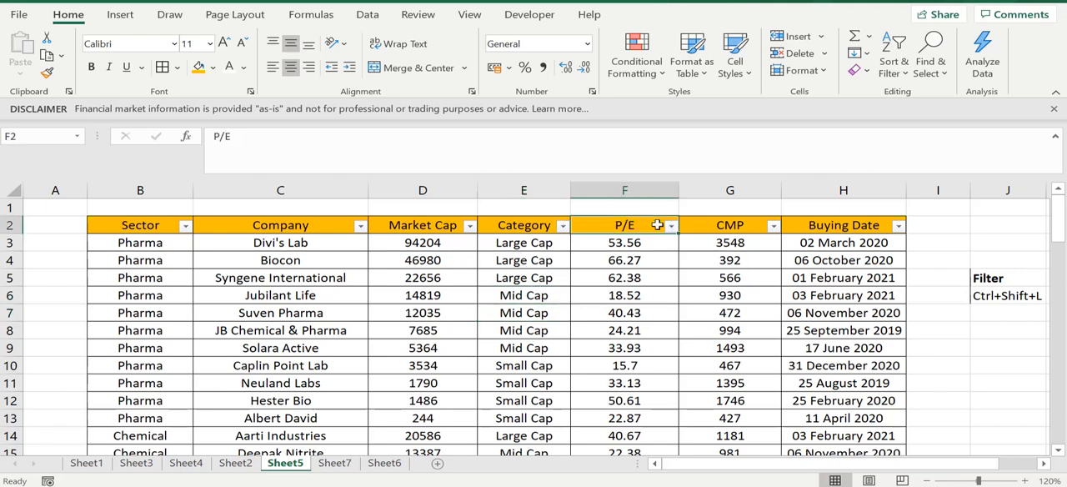
click(671, 226)
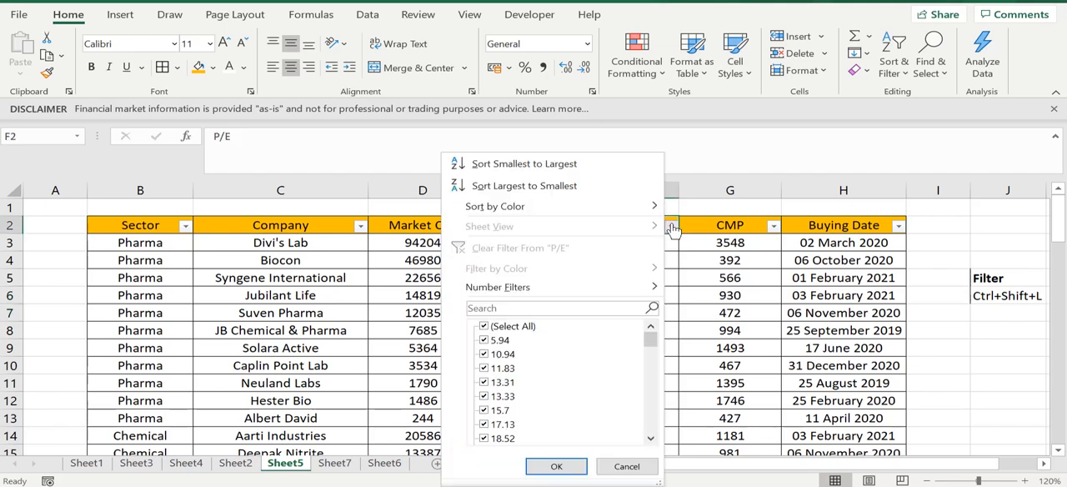
mouse_move(561, 289)
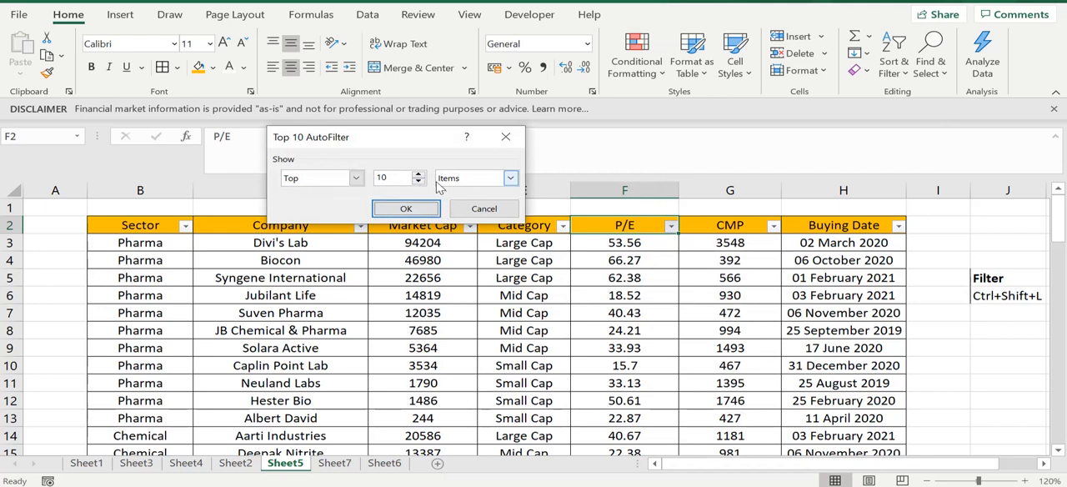
click(357, 178)
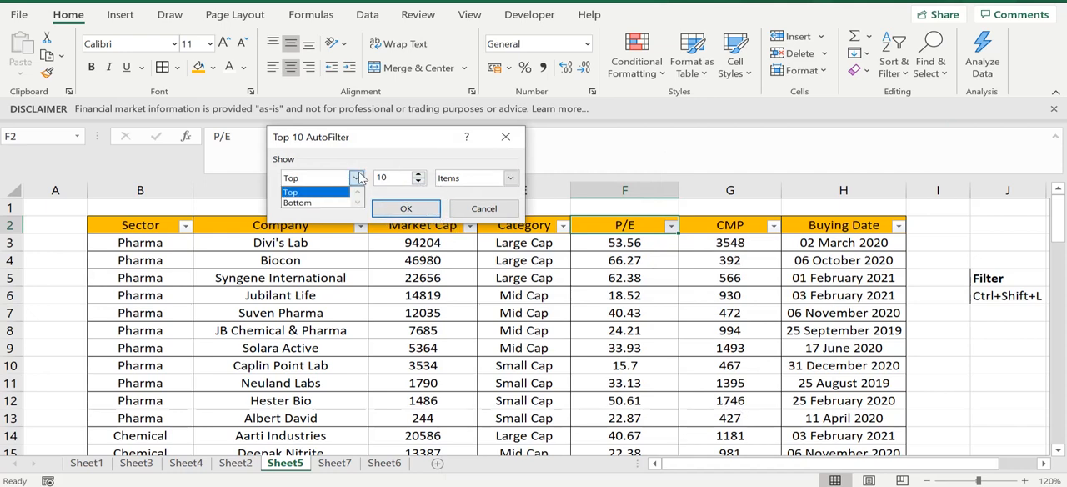
click(390, 210)
click(392, 210)
- Examine the P/E values of the companies shown by the Top 10 filter
click(750, 364)
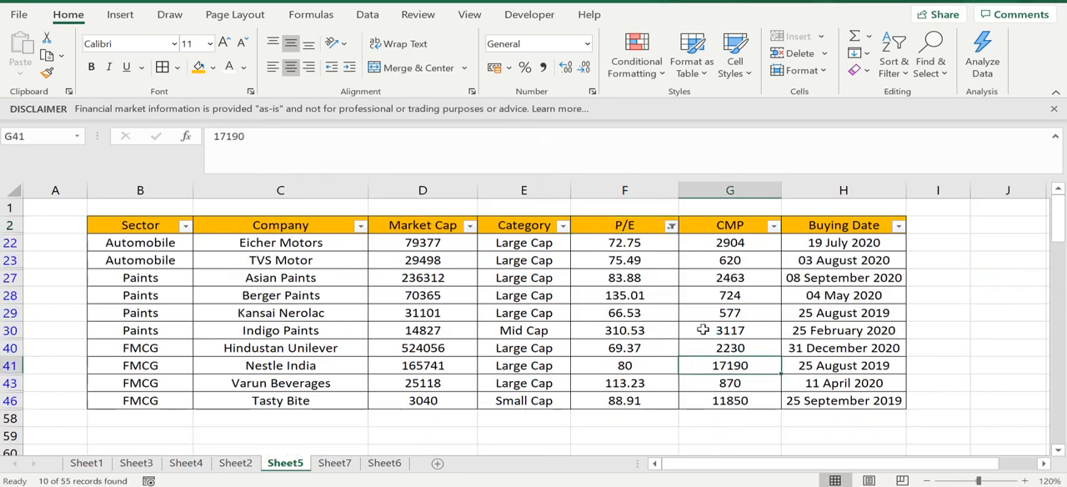
drag(625, 247, 614, 398)
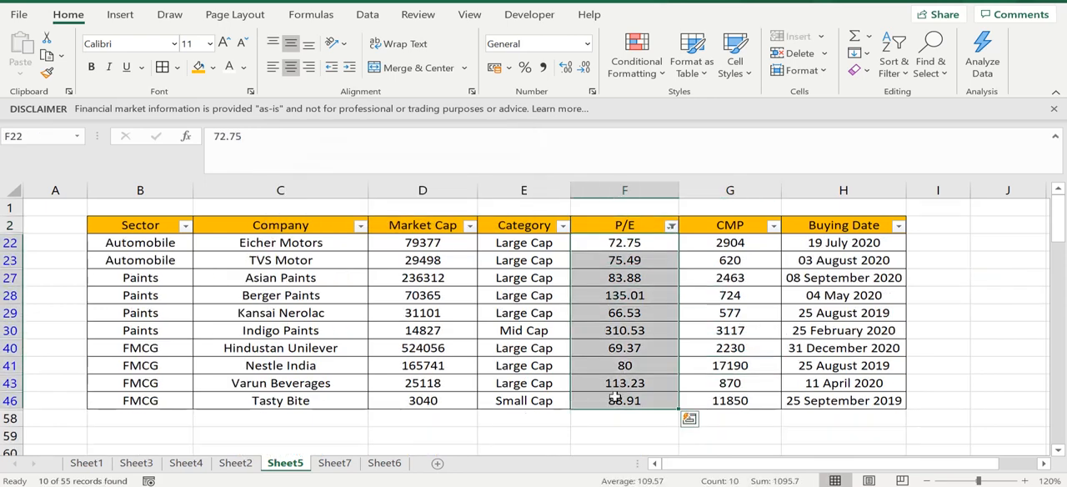
click(664, 292)
click(722, 297)
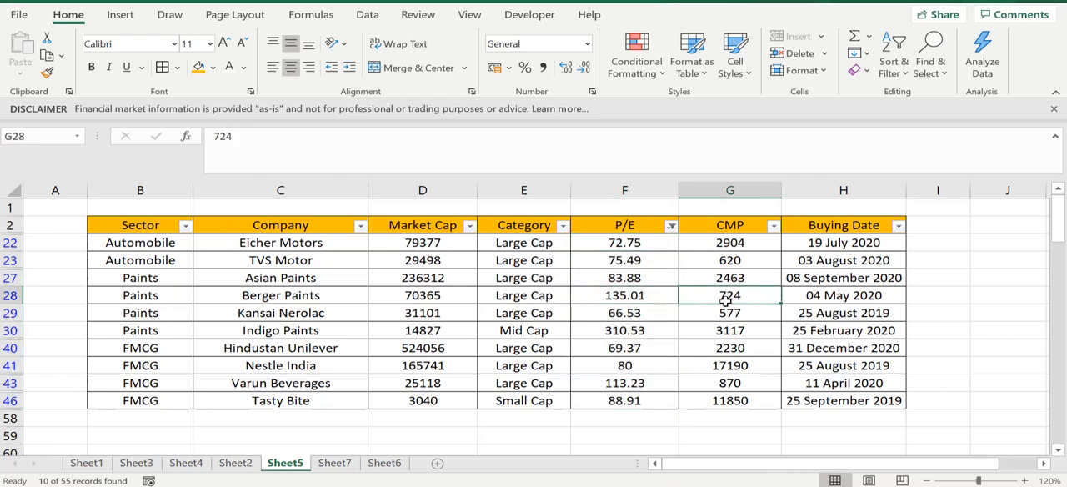
click(620, 260)
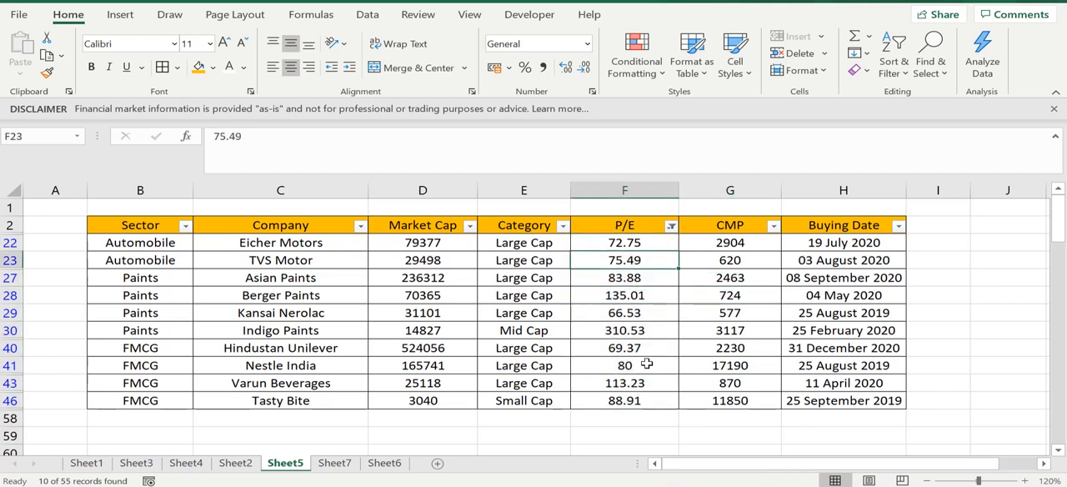
click(620, 244)
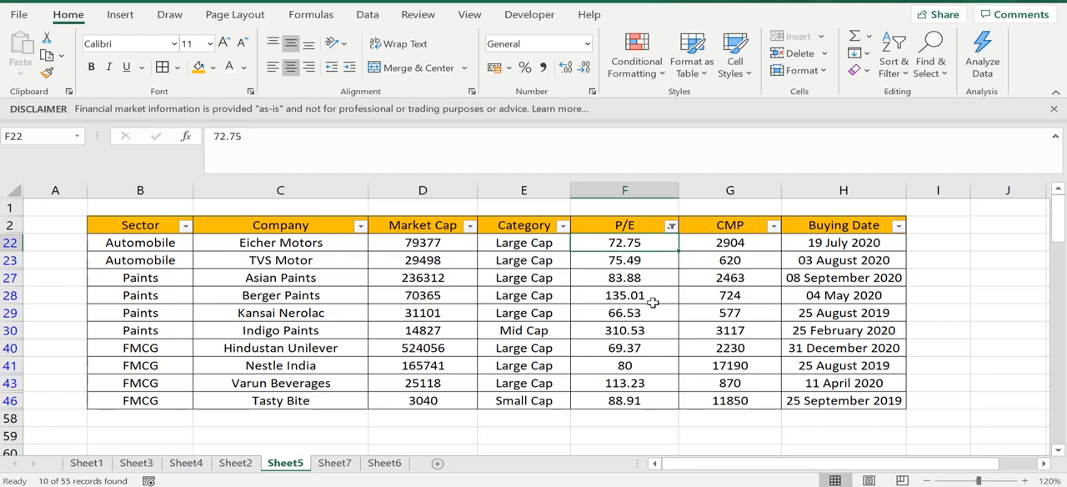
click(680, 348)
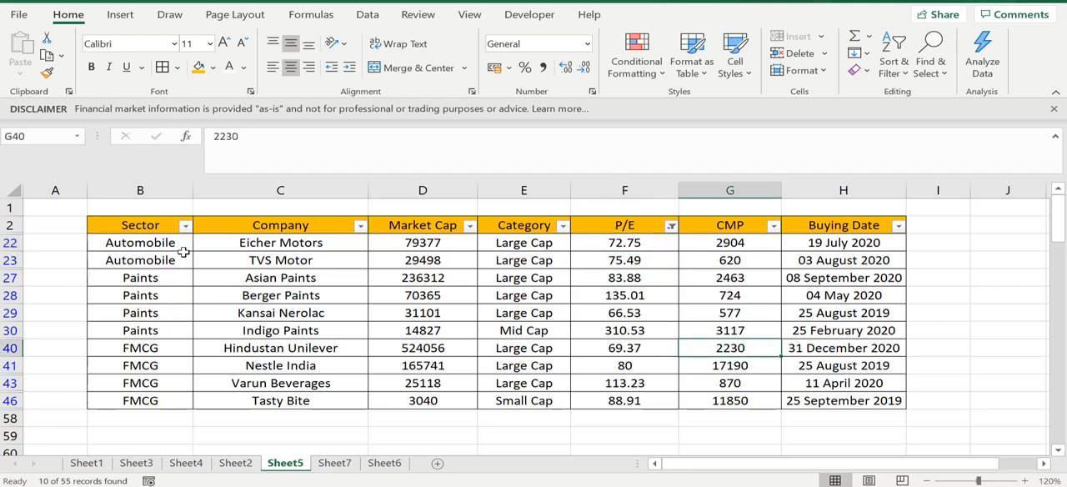
- Compare the sectors, companies and P/E values of the rows shown by the Top 10 filter
drag(183, 249, 170, 403)
click(360, 328)
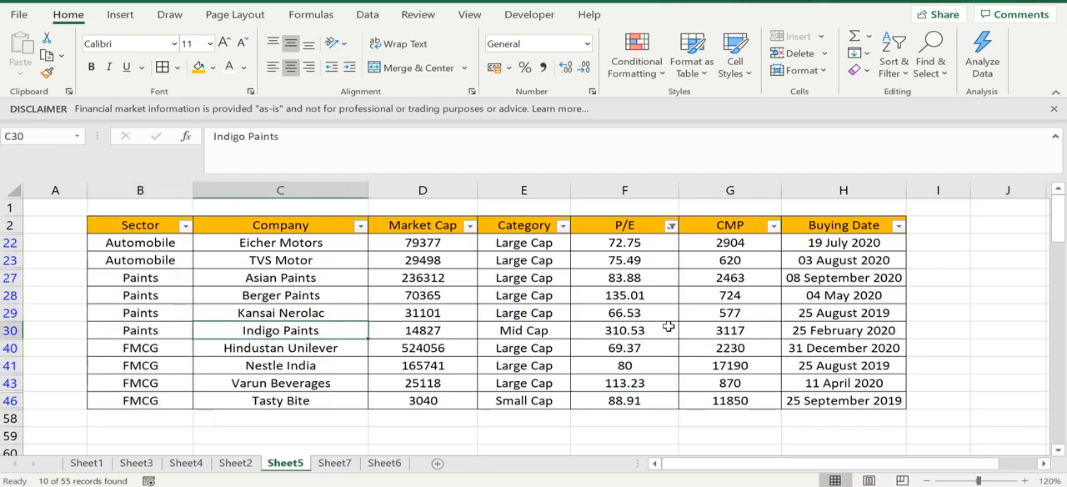
click(626, 243)
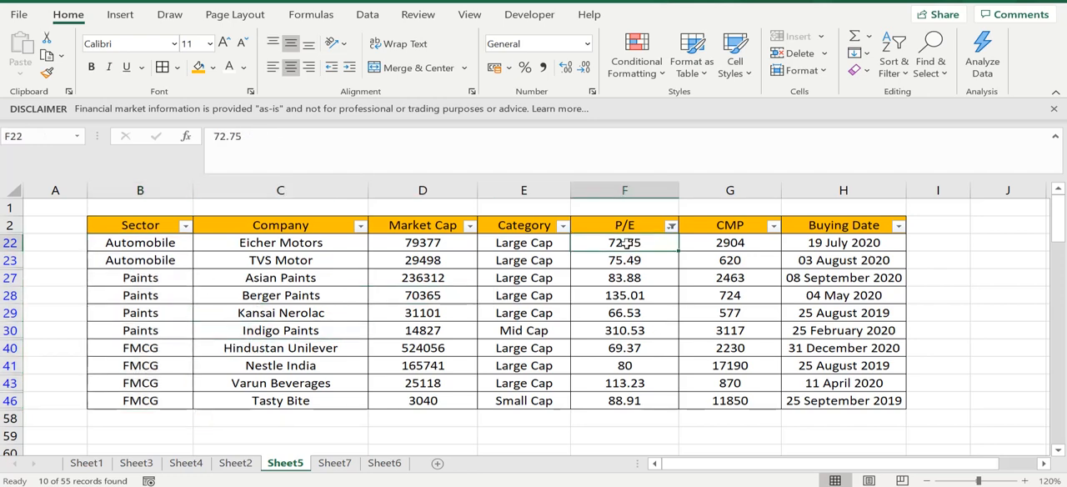
click(142, 243)
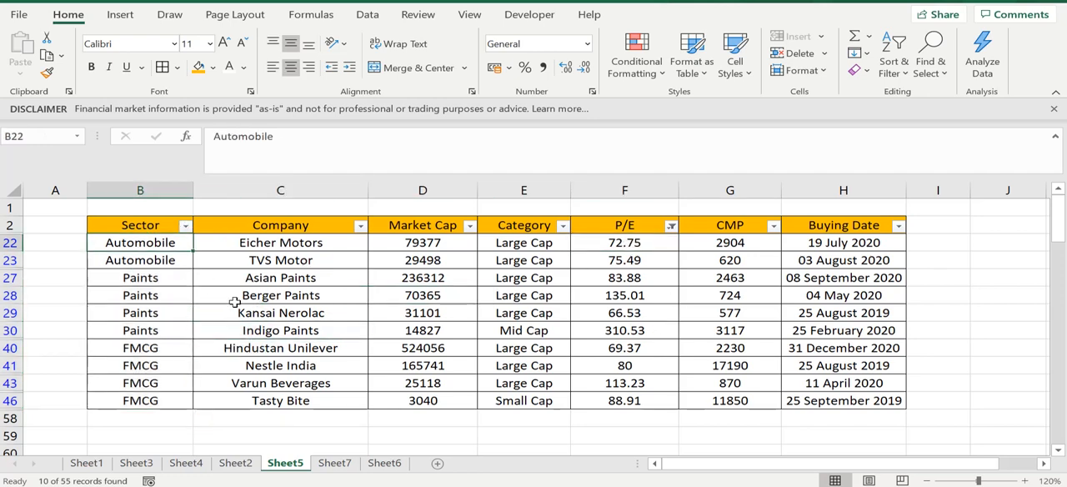
click(616, 241)
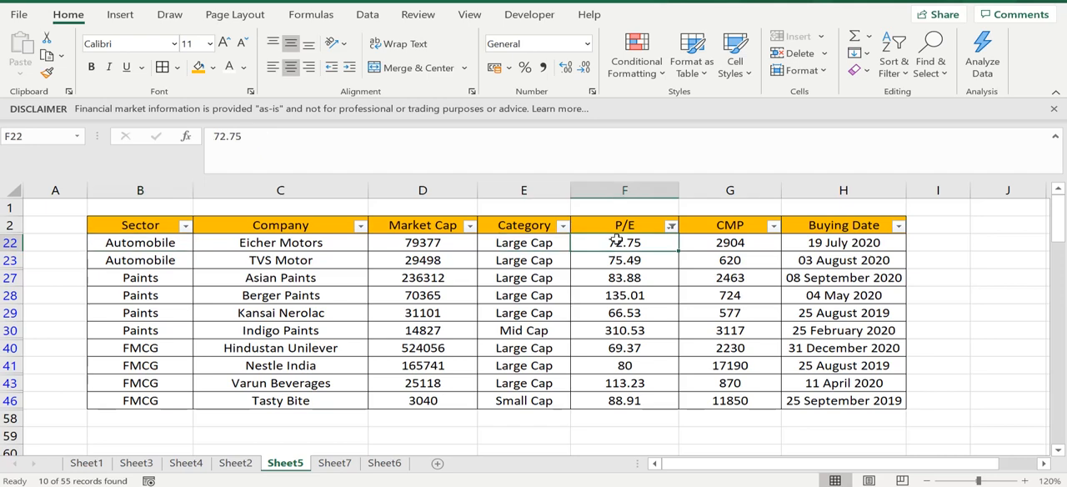
click(616, 258)
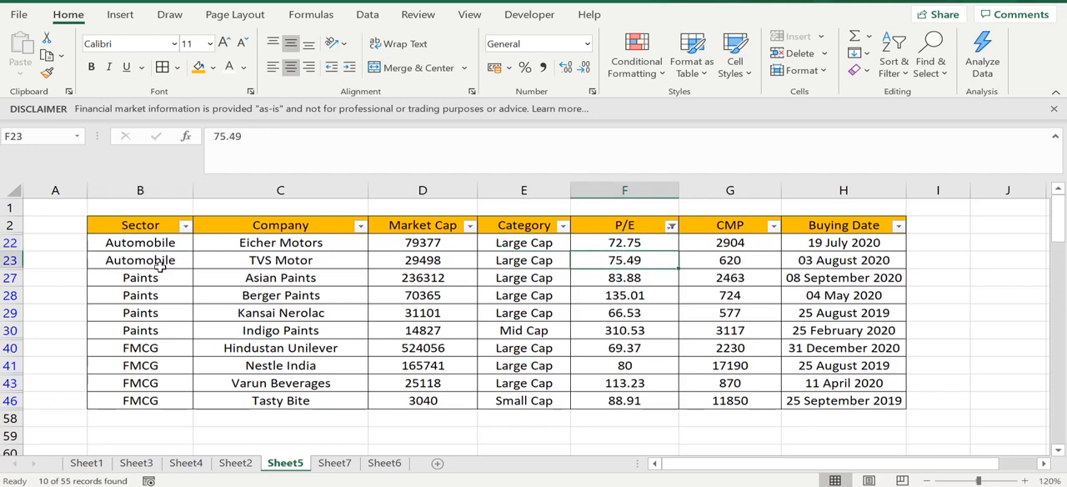
click(137, 268)
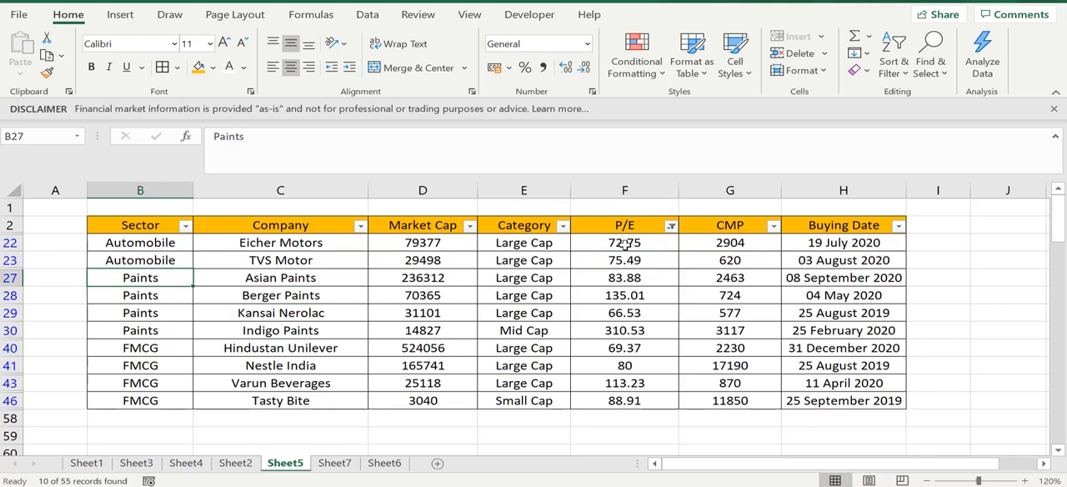
drag(625, 244, 620, 397)
click(620, 397)
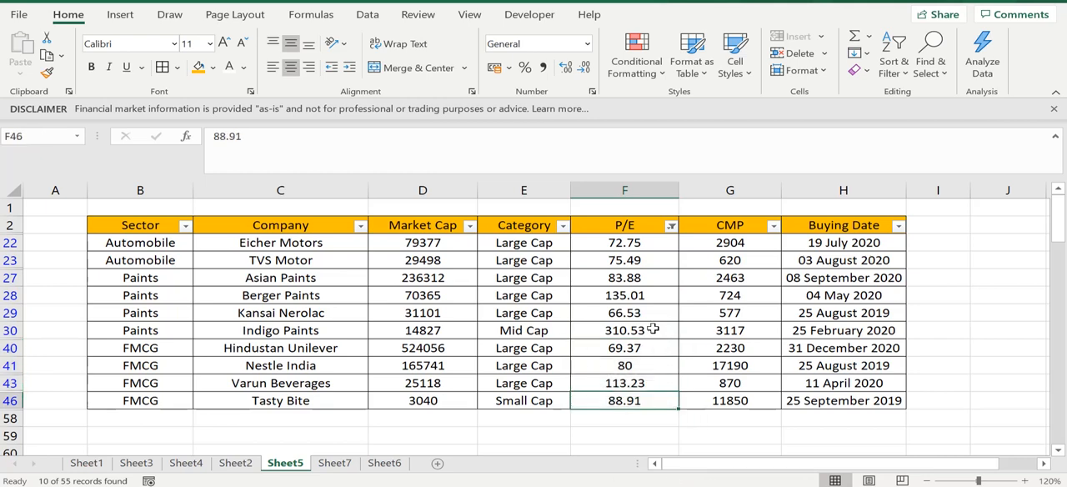
click(652, 329)
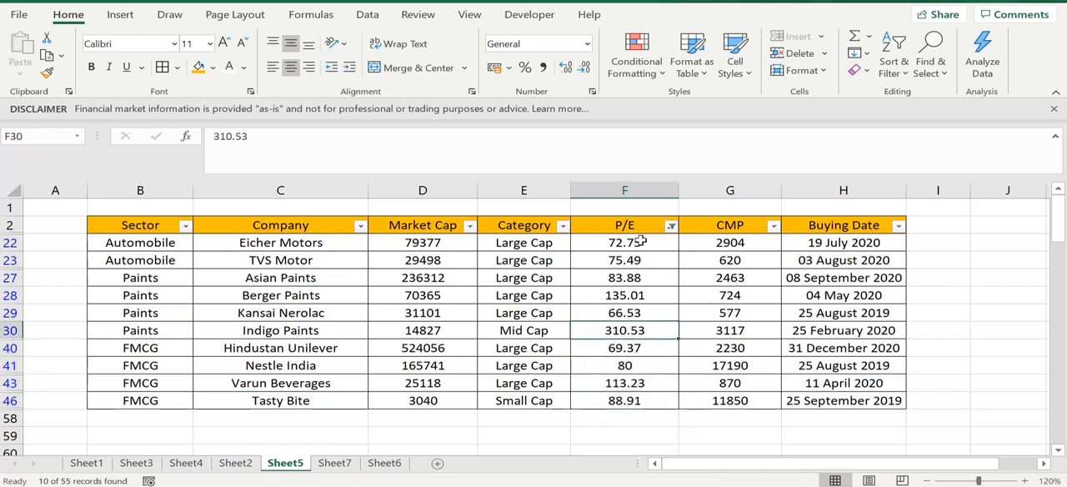
- Clear the P/E column's filter, apply the Above Average number filter to it and check the listed P/E values
click(672, 227)
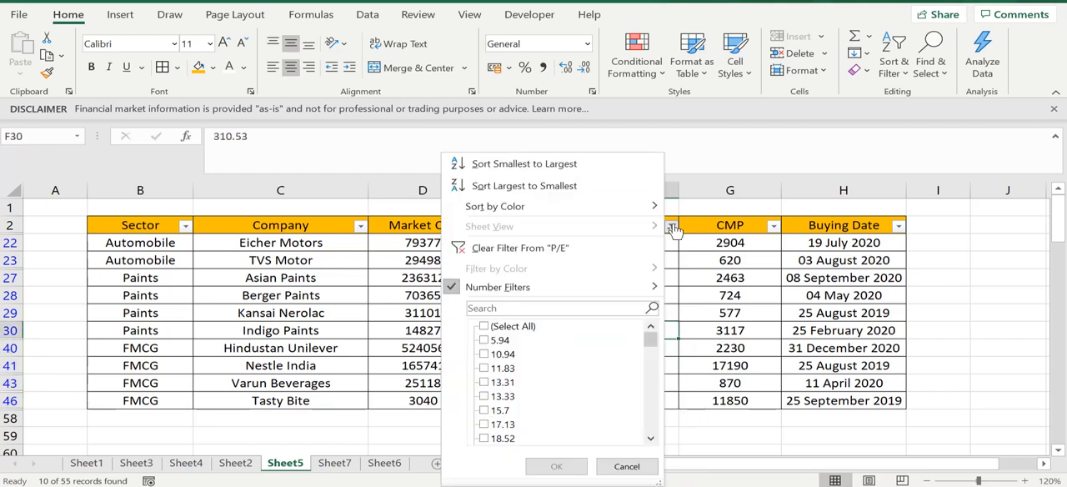
click(603, 251)
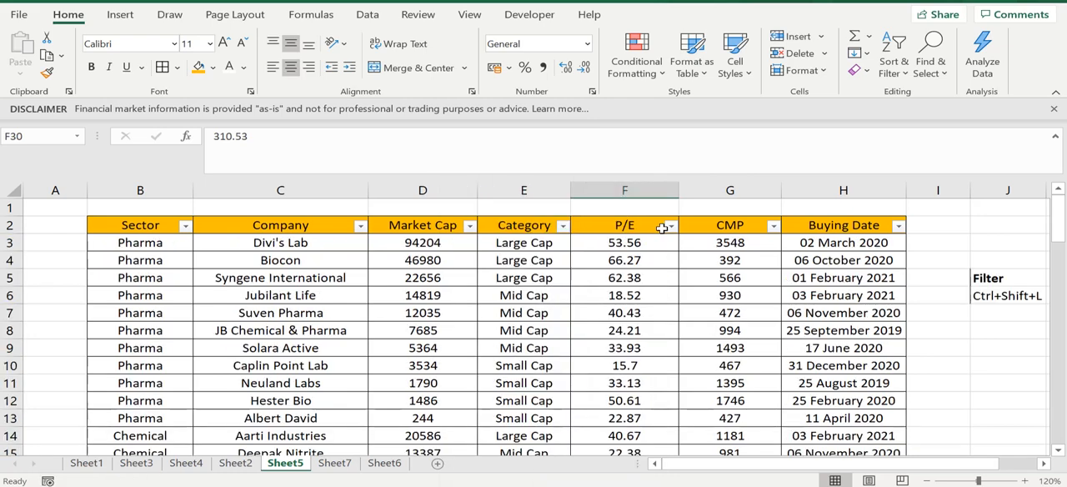
click(672, 226)
mouse_move(621, 291)
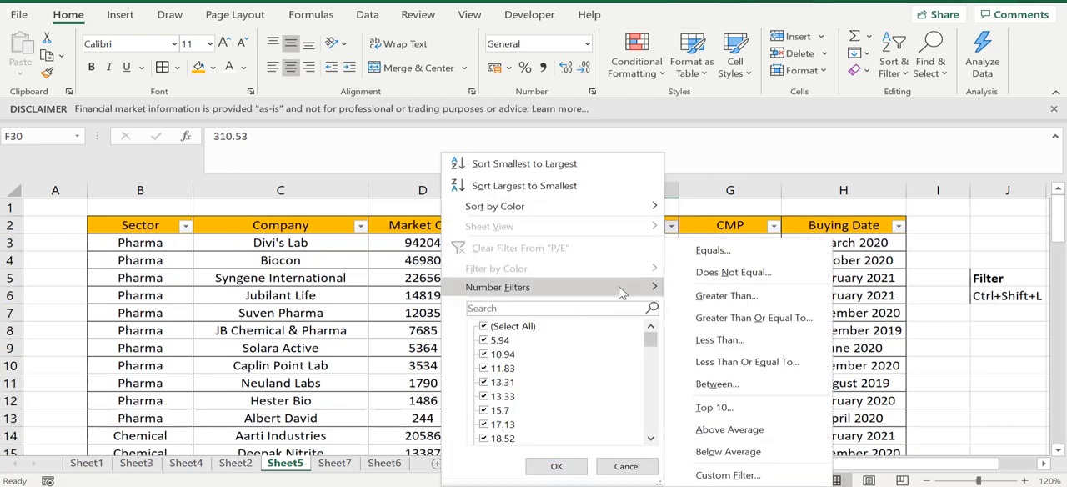
click(723, 431)
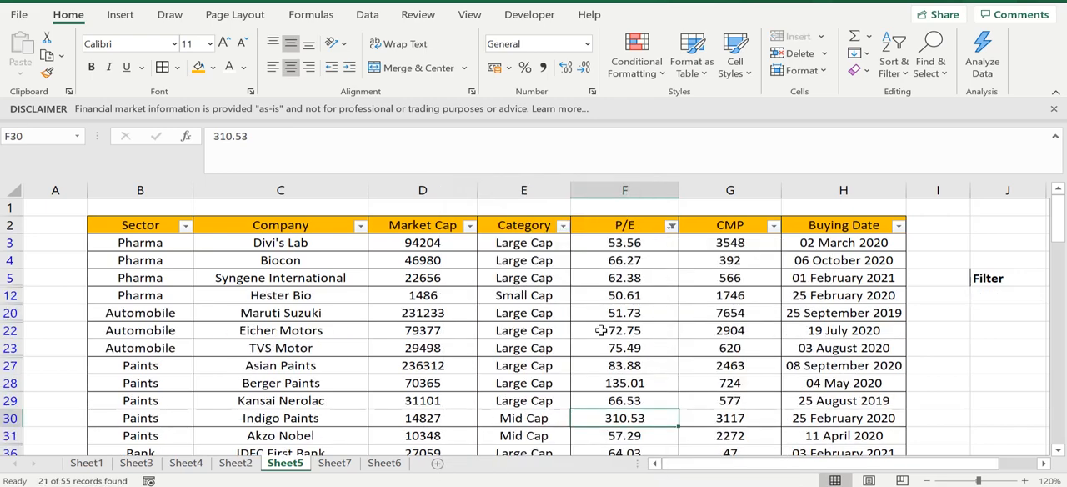
click(584, 310)
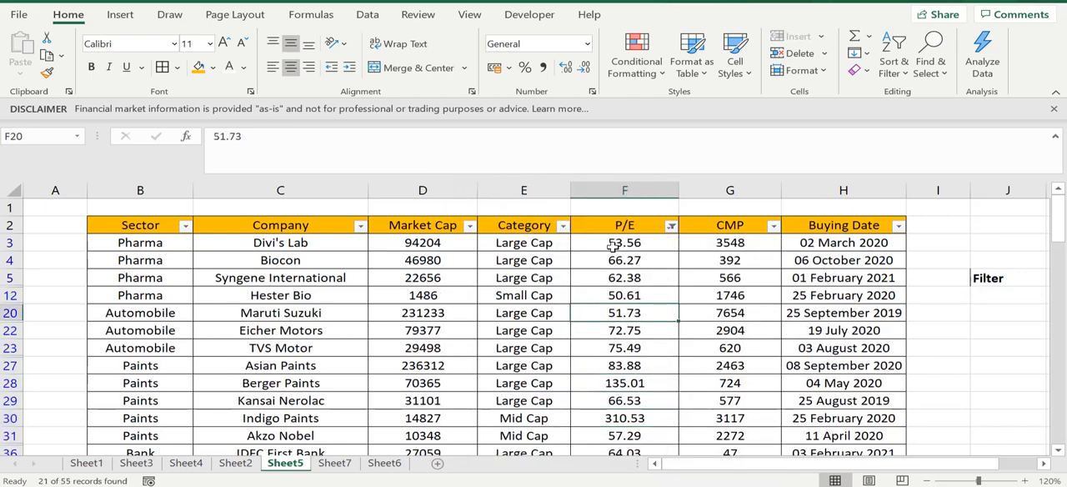
drag(612, 246, 620, 335)
click(621, 334)
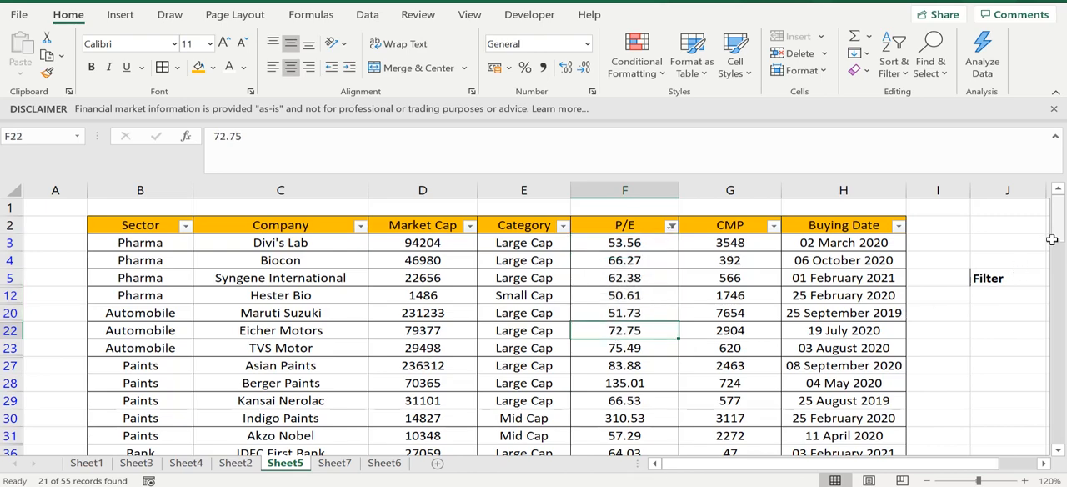
drag(1052, 240, 1042, 220)
click(520, 277)
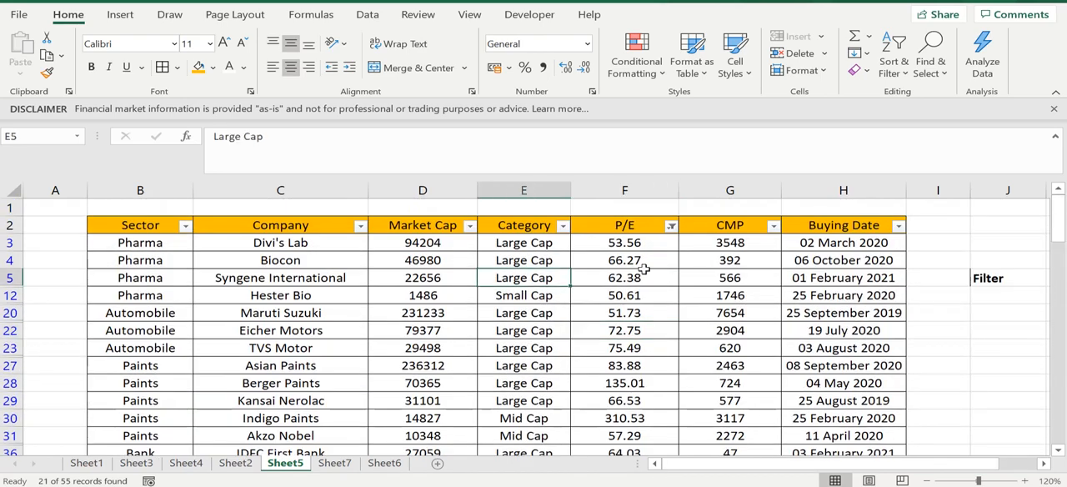
click(646, 244)
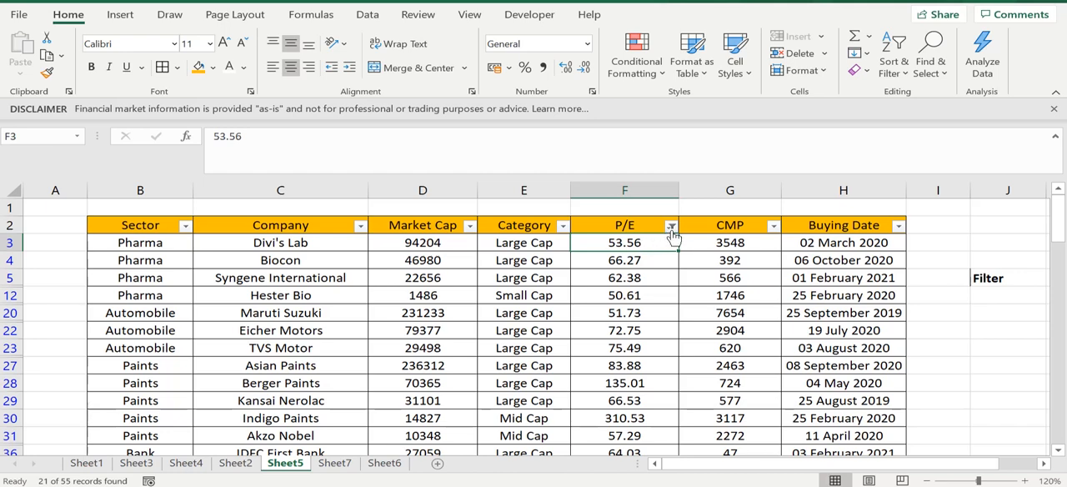
- Filter the P/E column with the Below Average number filter and check the listed P/E values
click(671, 226)
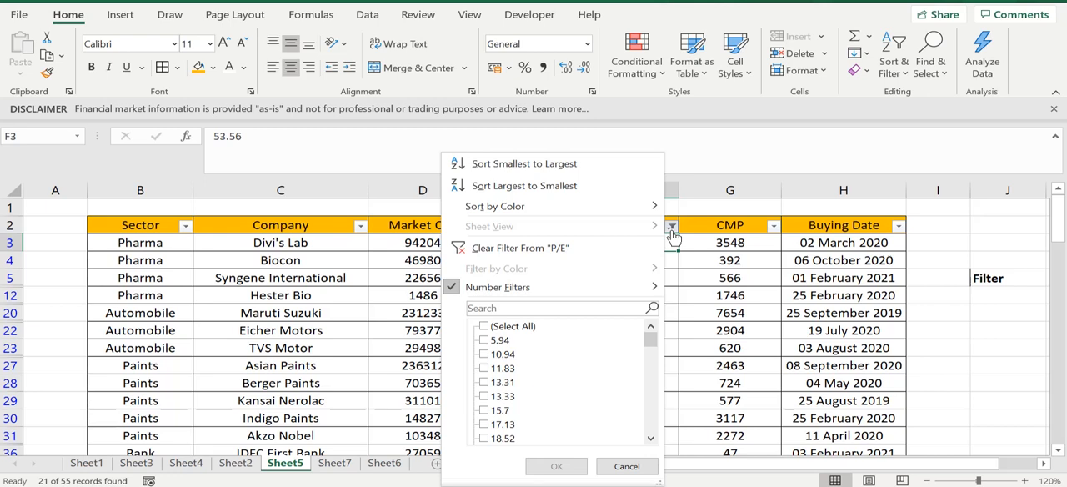
mouse_move(637, 290)
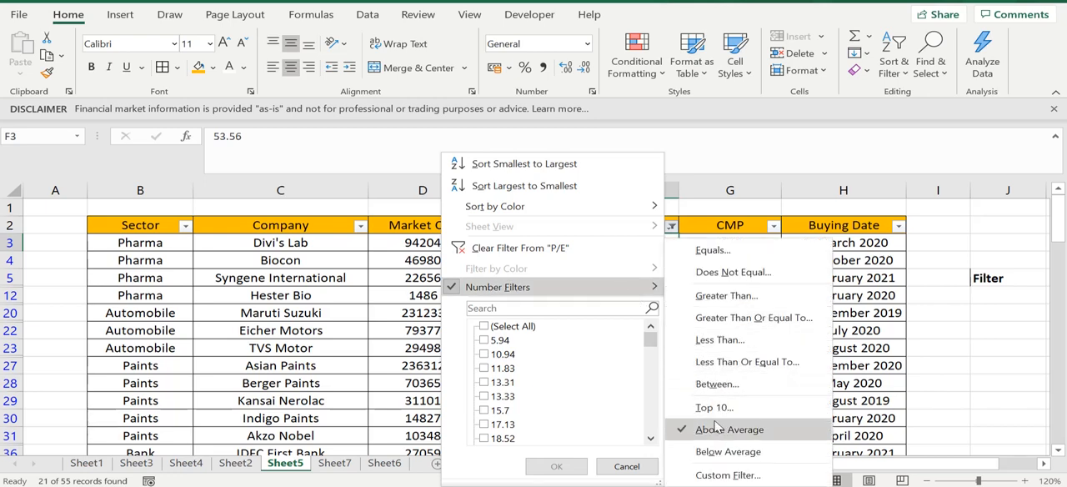
click(717, 451)
click(647, 244)
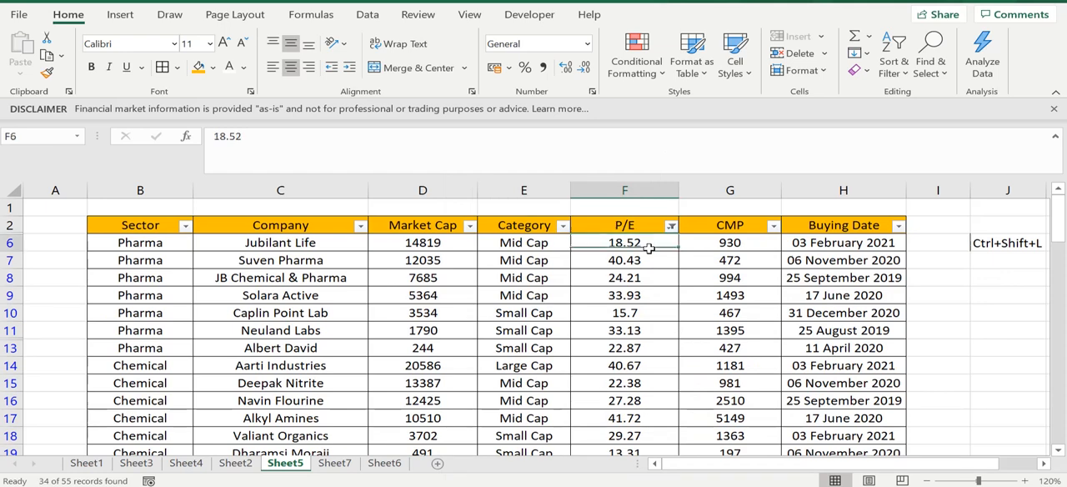
click(656, 302)
click(657, 363)
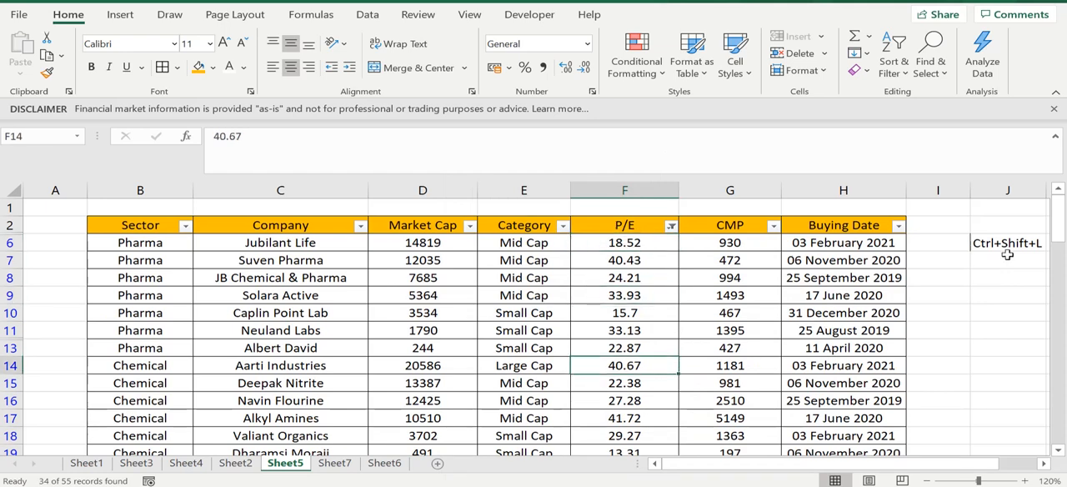
- Open a custom number filter for the P/E column and set its first condition to "is greater than"
click(671, 227)
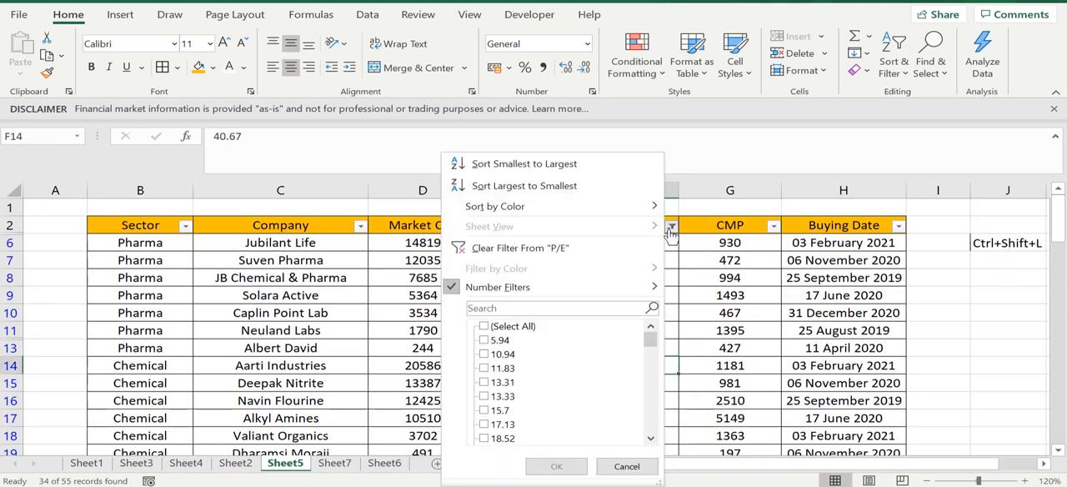
mouse_move(619, 297)
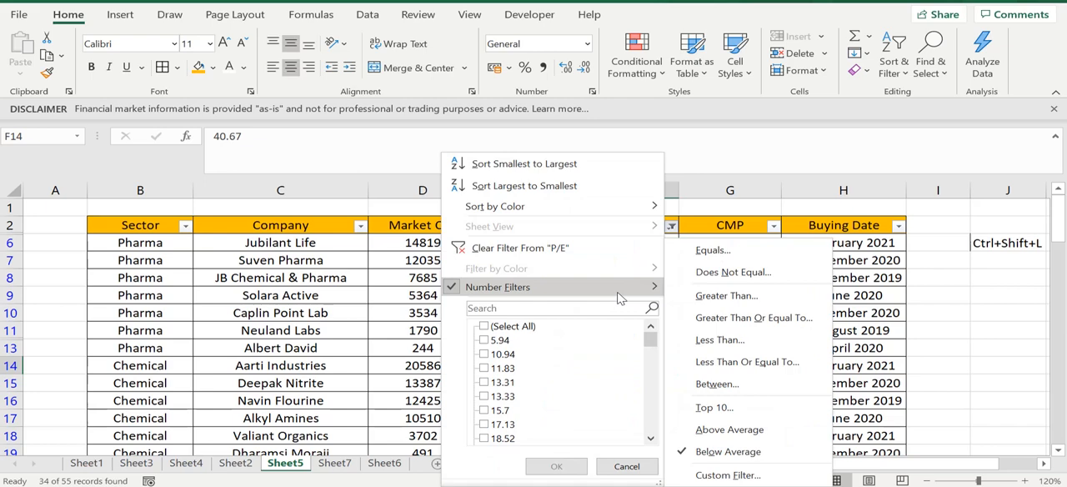
click(715, 475)
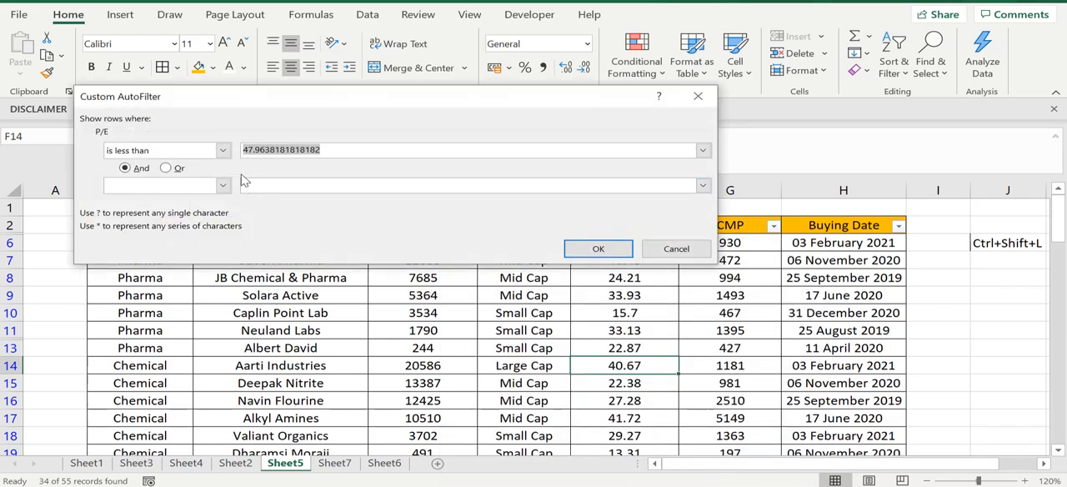
click(323, 151)
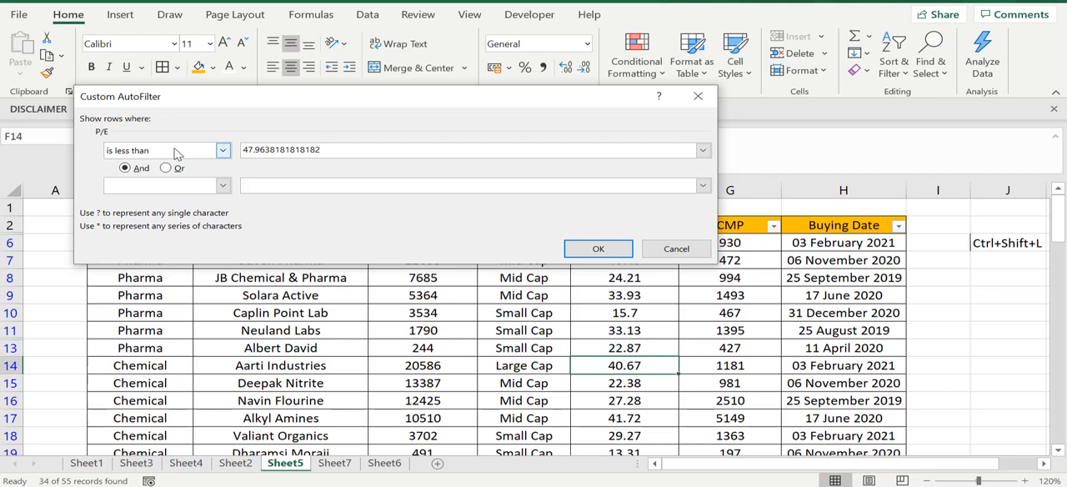
click(223, 151)
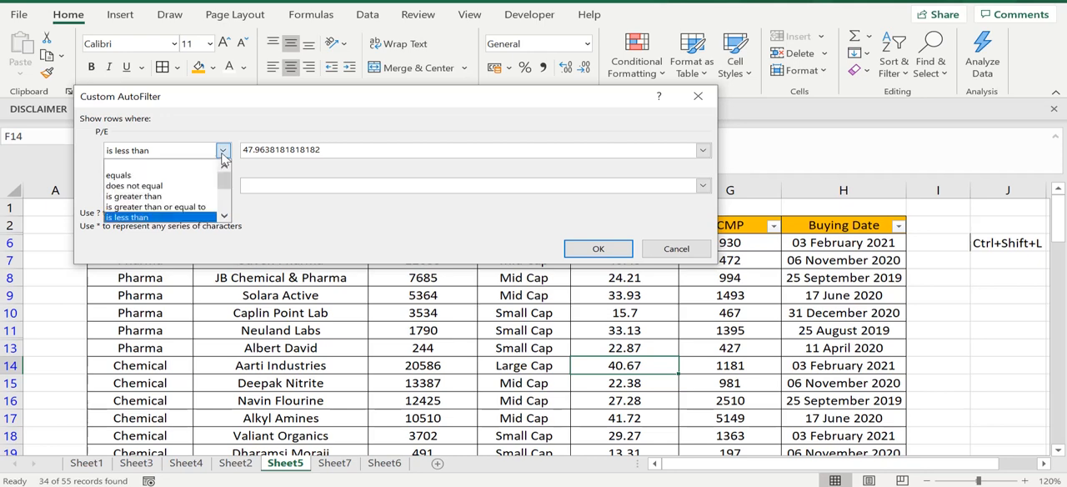
click(179, 208)
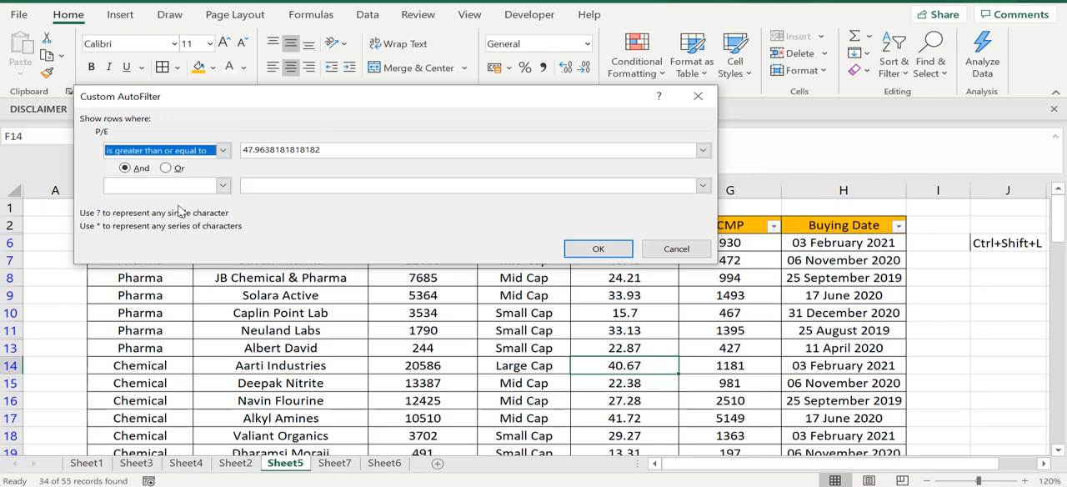
click(223, 152)
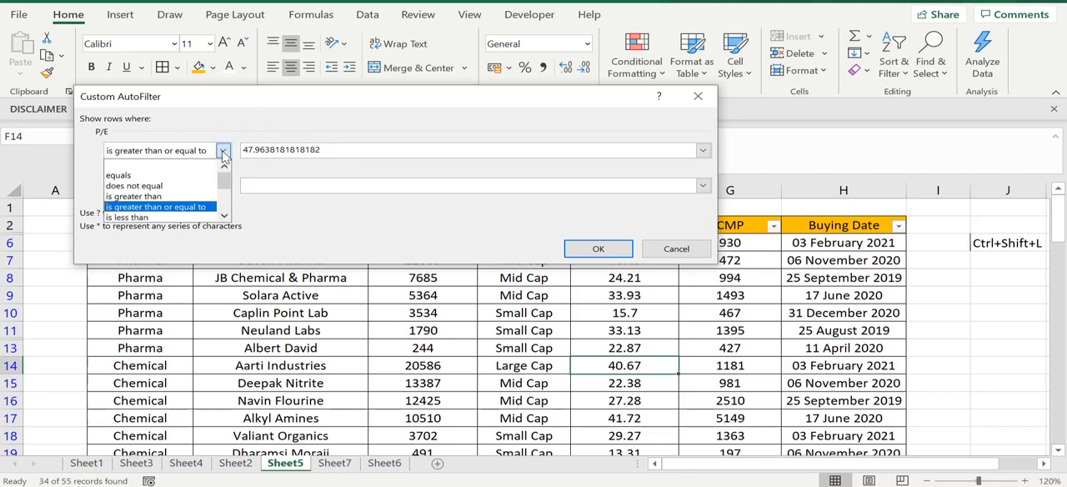
click(186, 196)
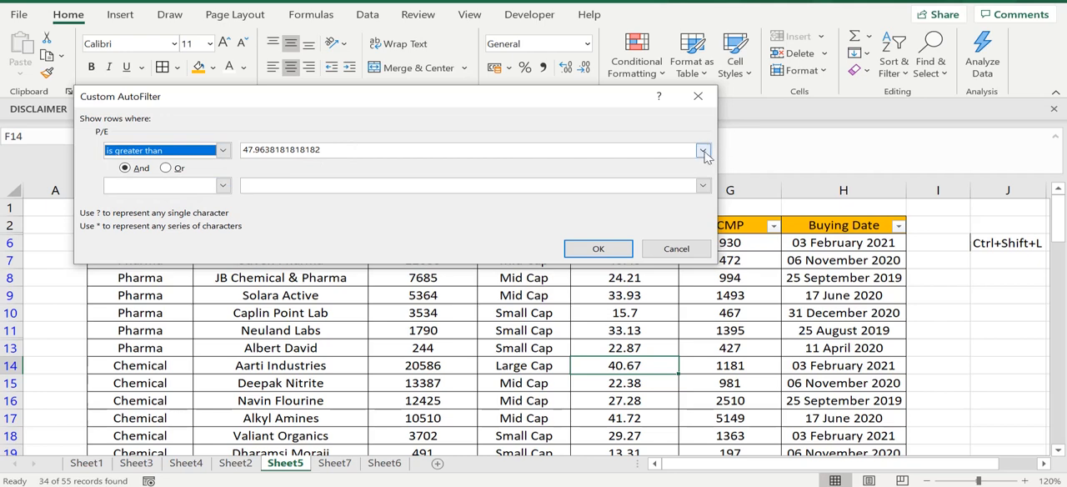
- Set the condition's comparison value to 10, apply the custom filter and check the P/E values listed
click(703, 150)
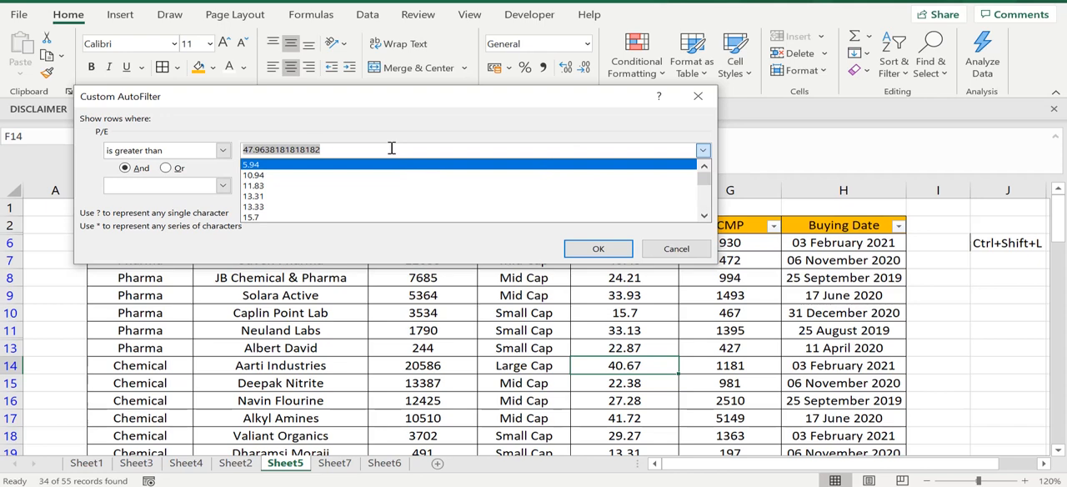
text(1)
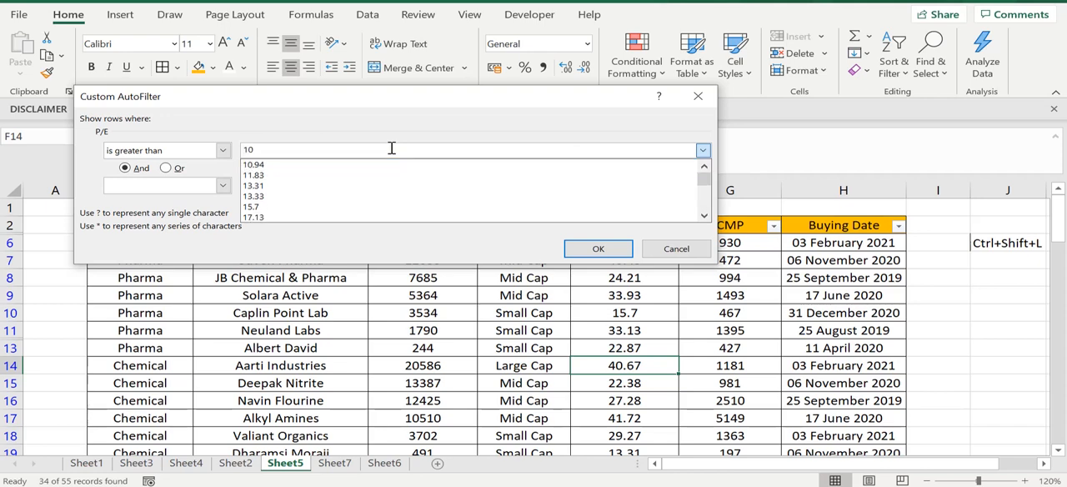
text(0)
click(584, 248)
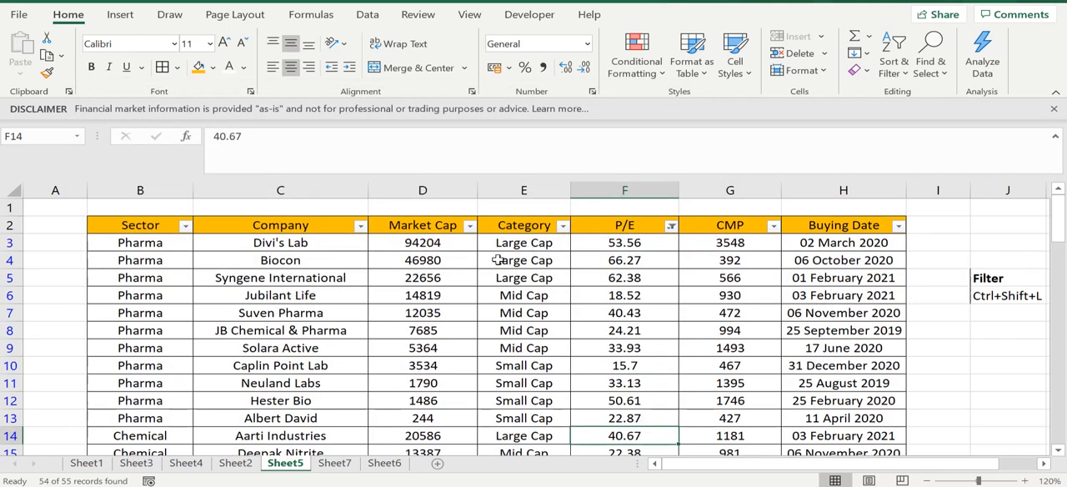
click(685, 298)
mouse_move(628, 247)
mouse_down()
mouse_move(638, 415)
mouse_move(626, 435)
mouse_move(695, 276)
mouse_move(628, 240)
mouse_move(612, 155)
mouse_move(623, 244)
mouse_up()
click(625, 279)
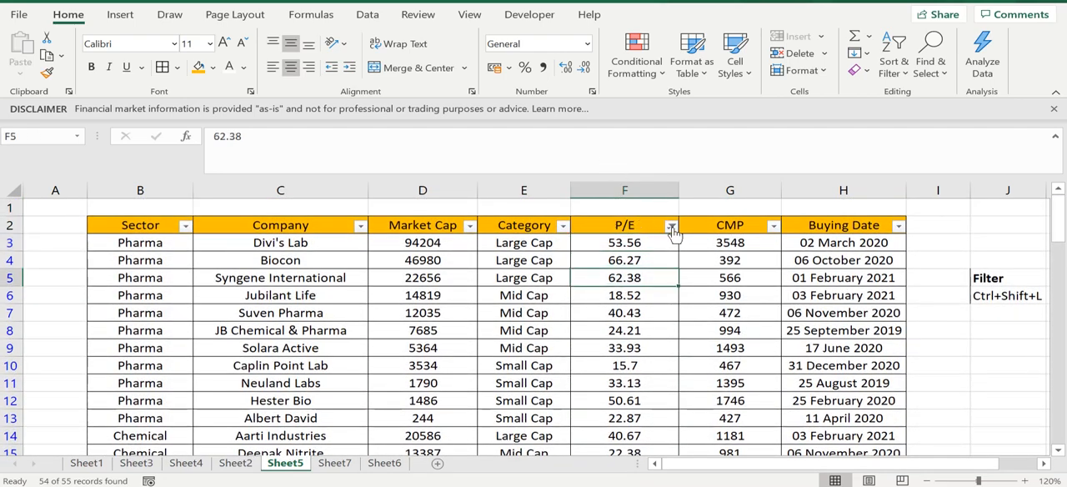
- Open the Less Than Or Equal To number filter for the P/E column
click(670, 226)
mouse_move(616, 290)
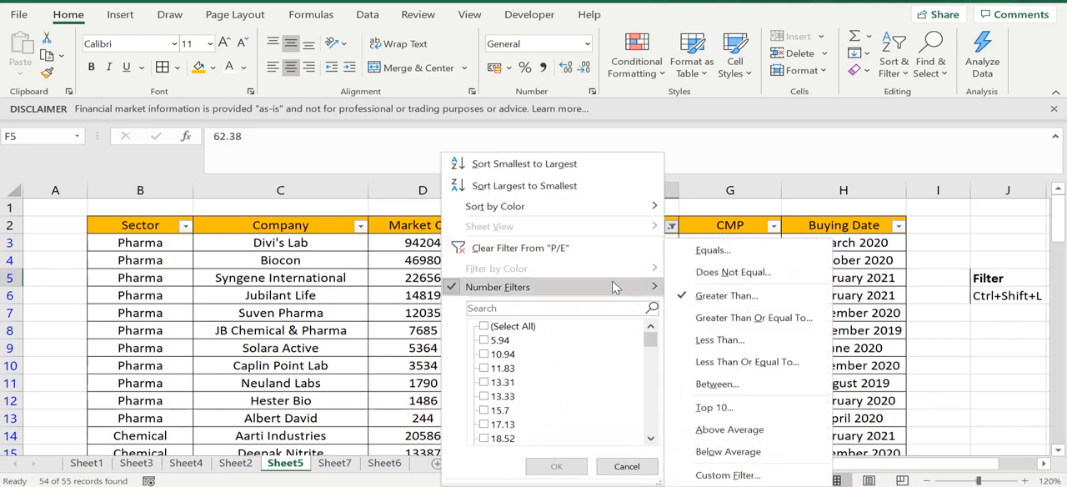
click(733, 361)
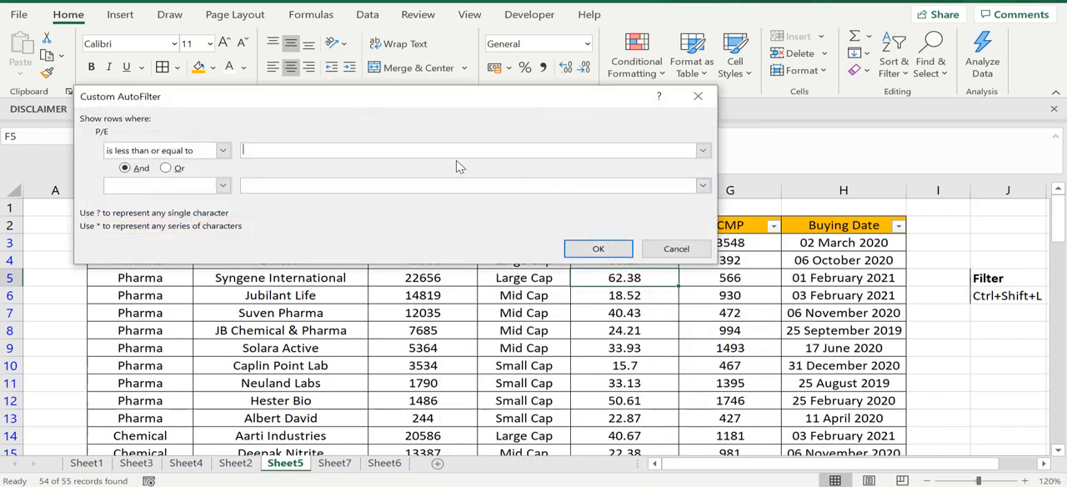
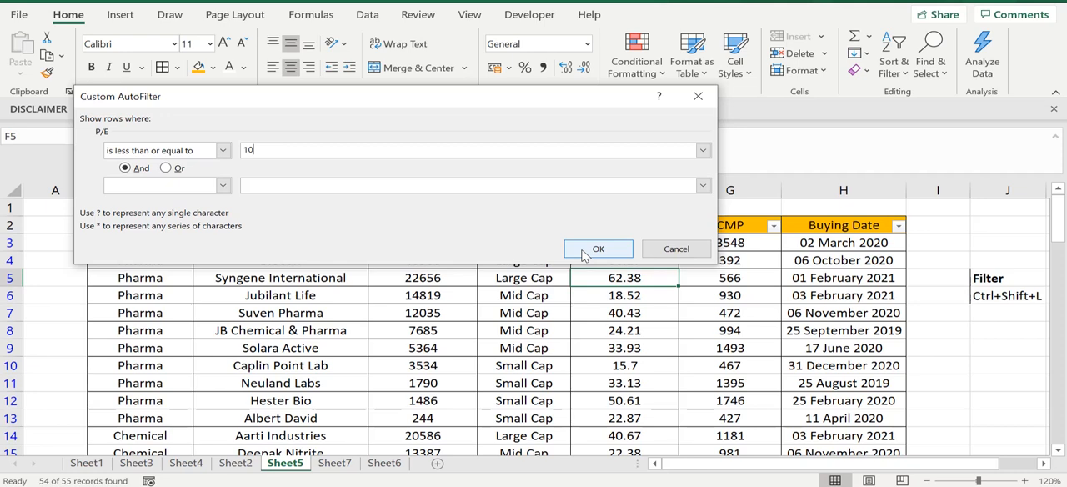
- Apply the P/E filter for values less than or equal to 10 and check the company and P/E value listed
click(597, 249)
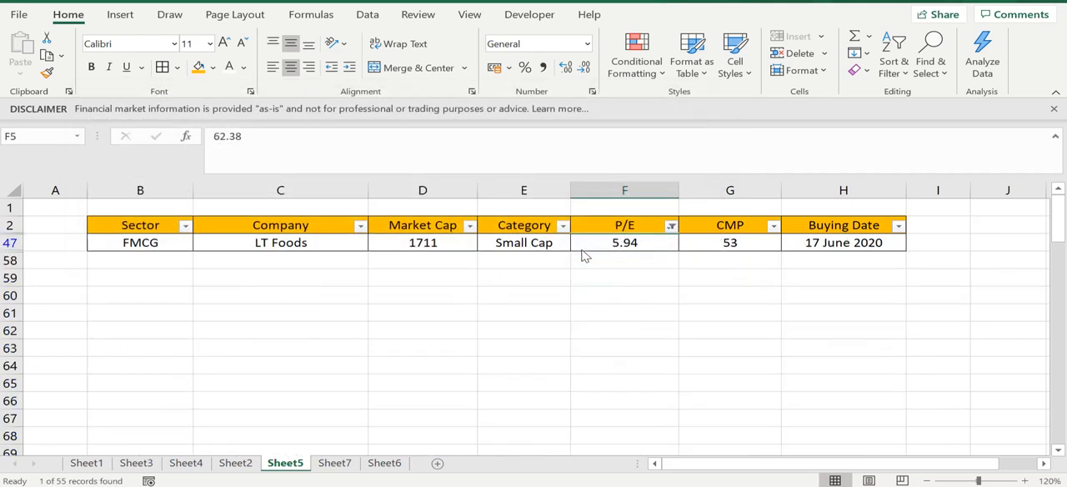
click(582, 279)
click(583, 247)
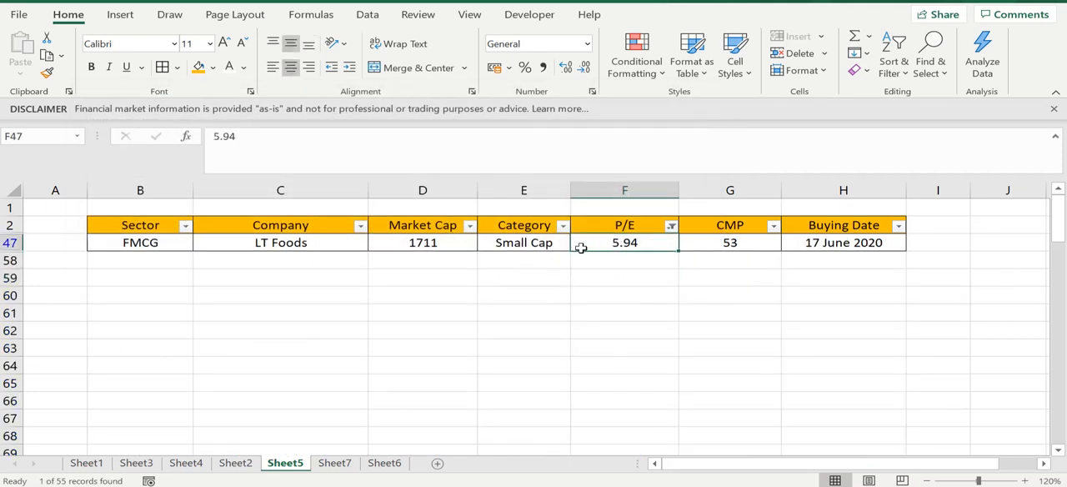
click(303, 243)
click(616, 242)
click(368, 17)
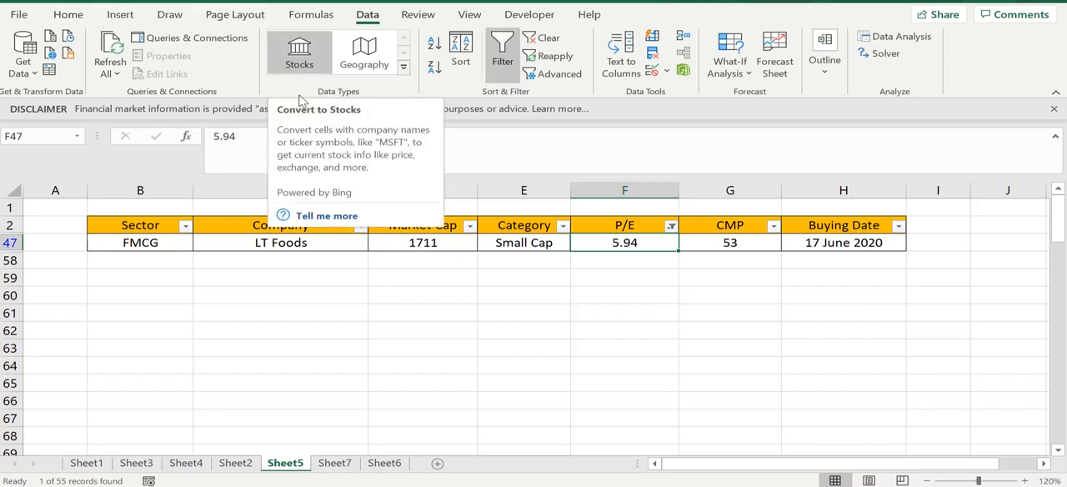
click(68, 14)
click(560, 322)
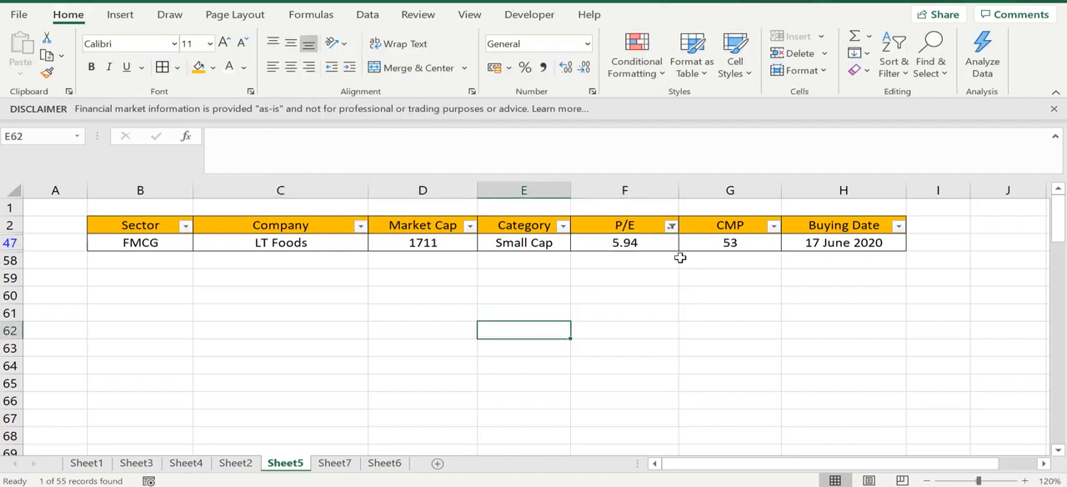
click(680, 256)
click(649, 240)
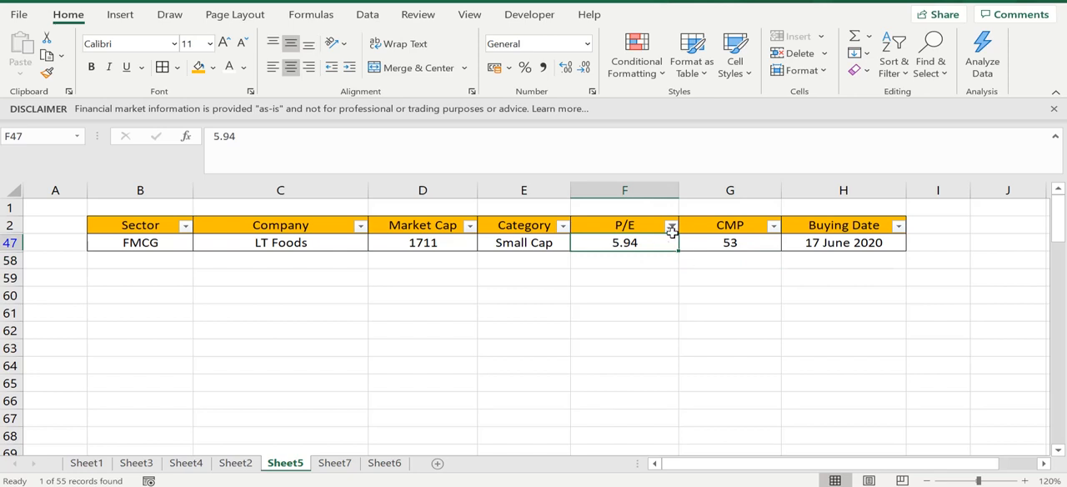
- Clear the filter from the P/E column
click(670, 227)
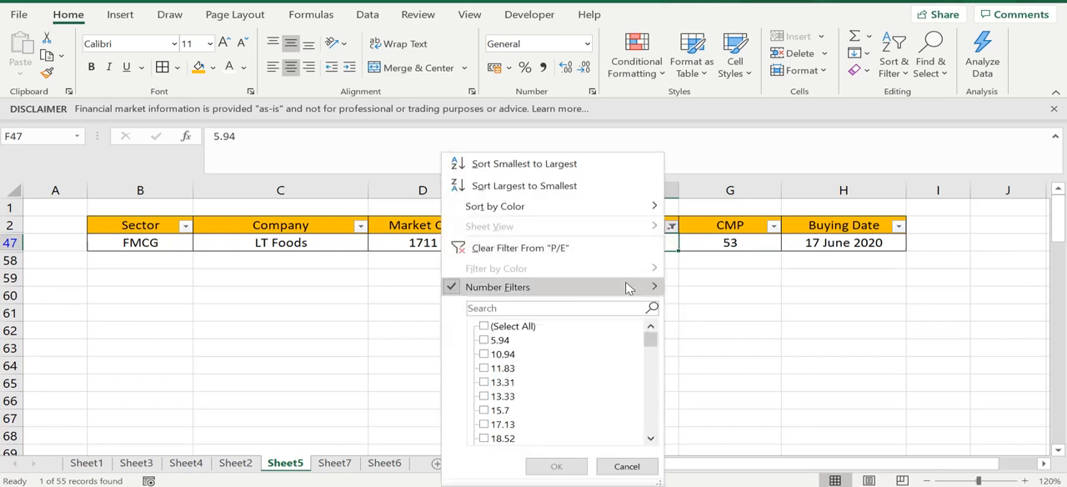
mouse_move(627, 286)
click(919, 307)
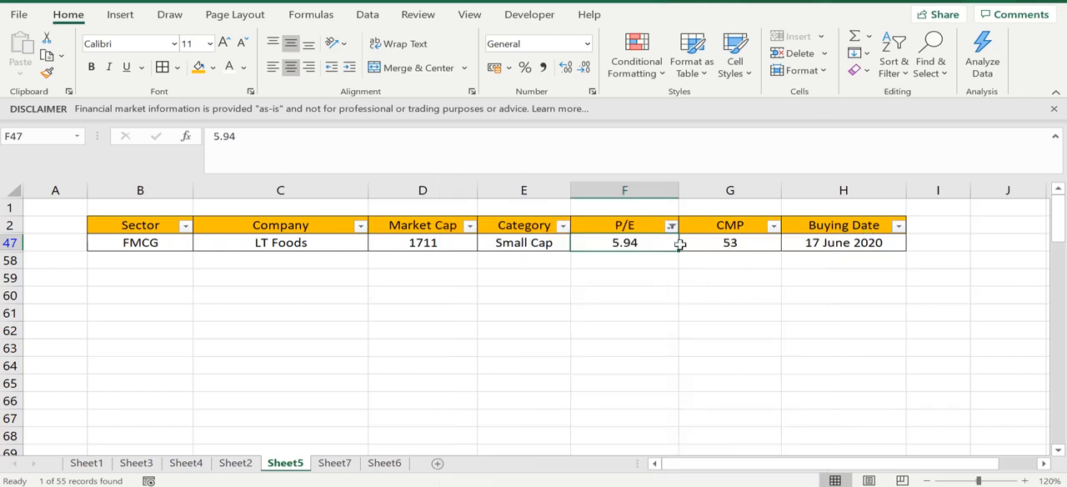
mouse_move(639, 287)
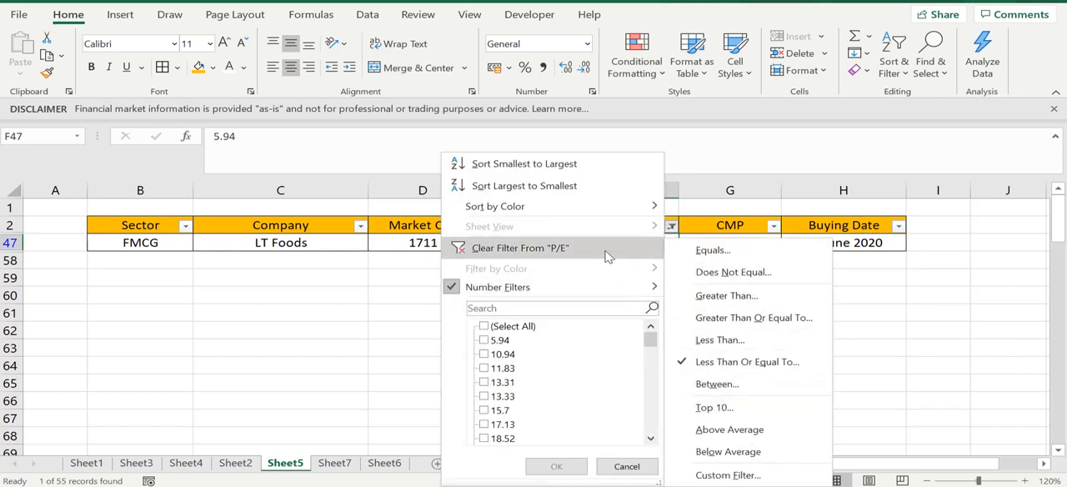
click(607, 255)
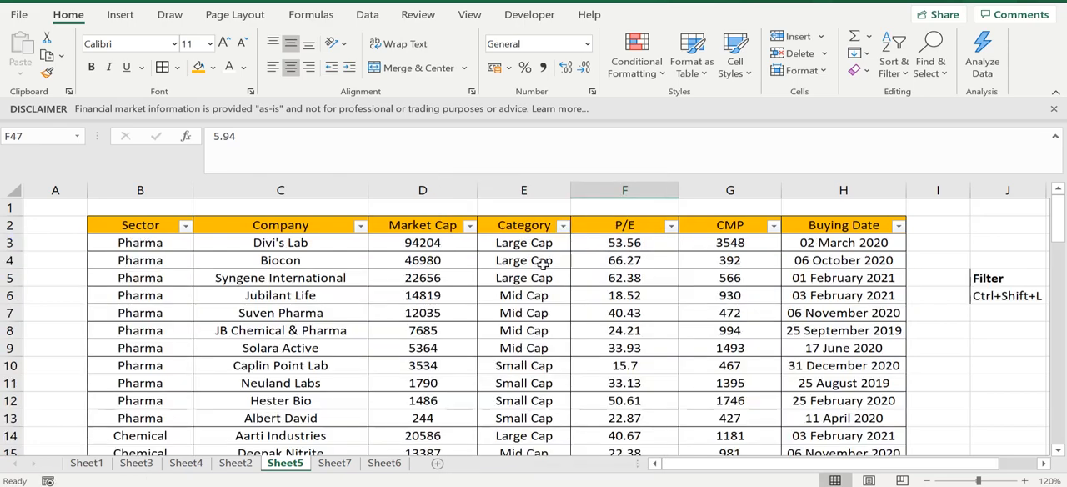
- Open a custom number filter for the Market Cap column and set its first condition to "is greater than or equal to" 3000
click(542, 264)
click(446, 225)
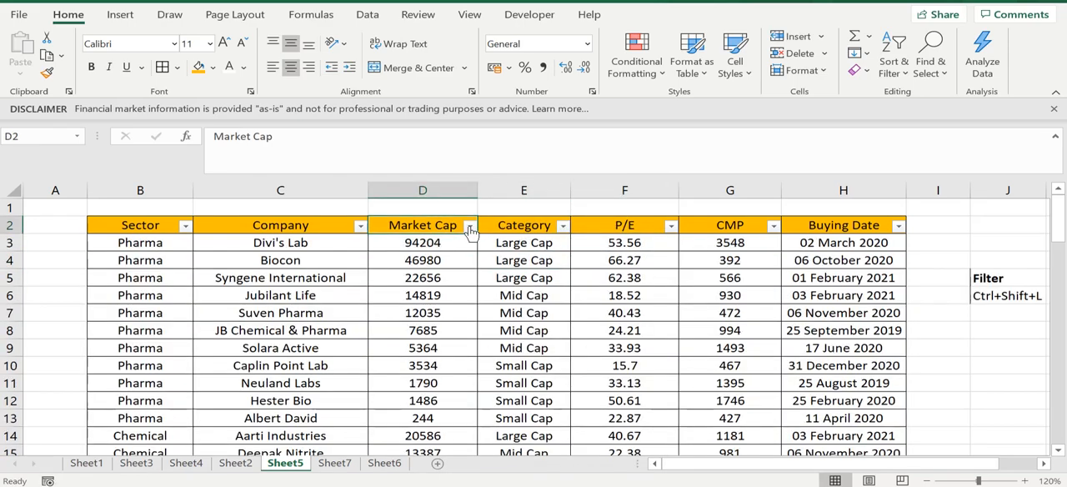
click(469, 226)
mouse_move(426, 285)
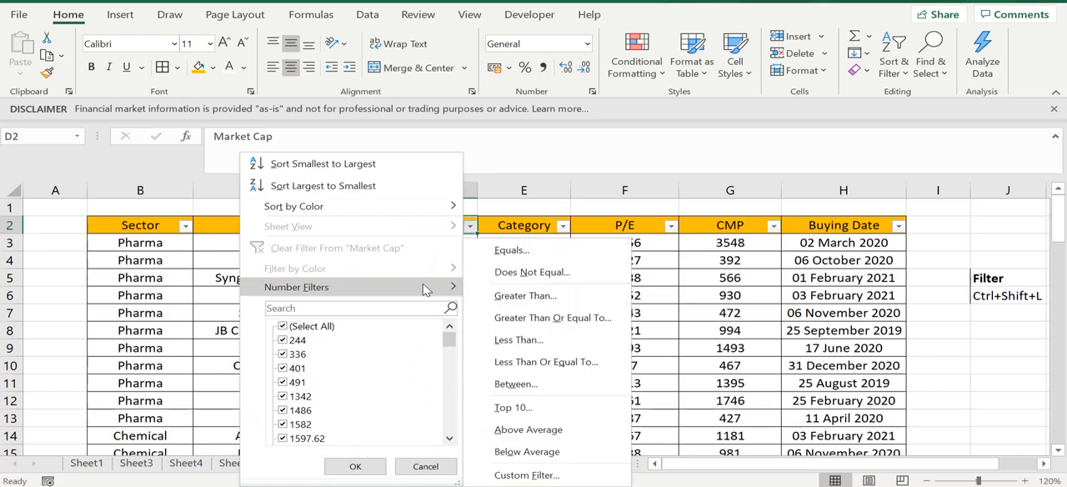
click(526, 474)
click(223, 150)
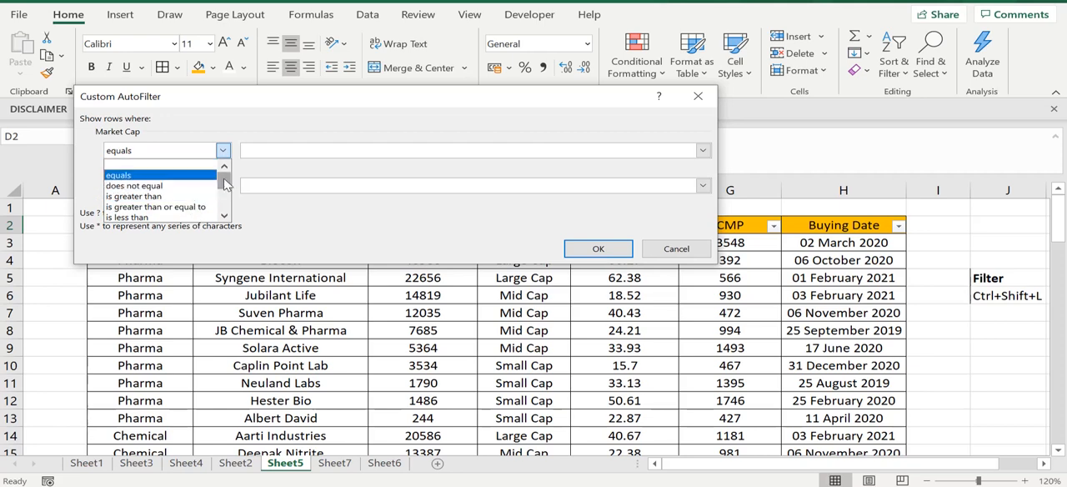
drag(225, 183, 225, 188)
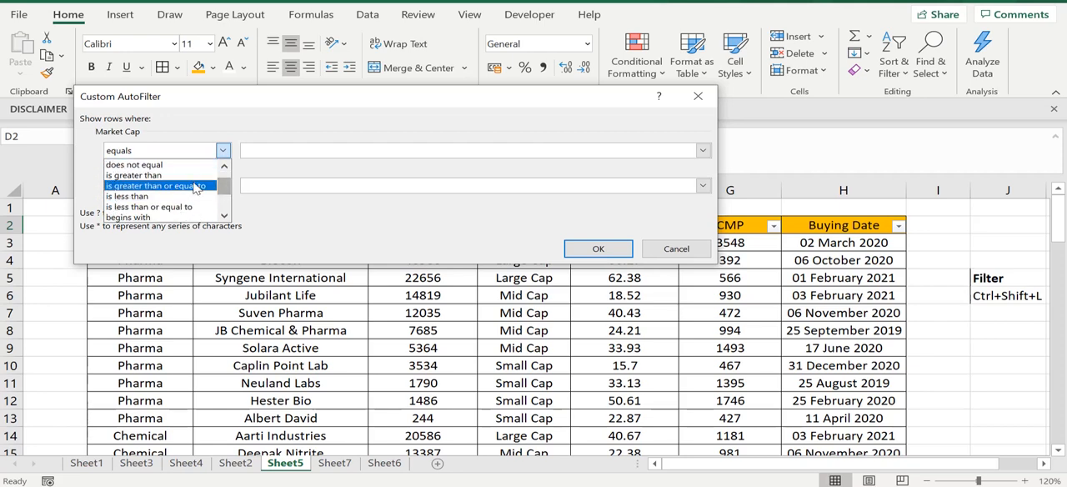
click(196, 188)
click(281, 150)
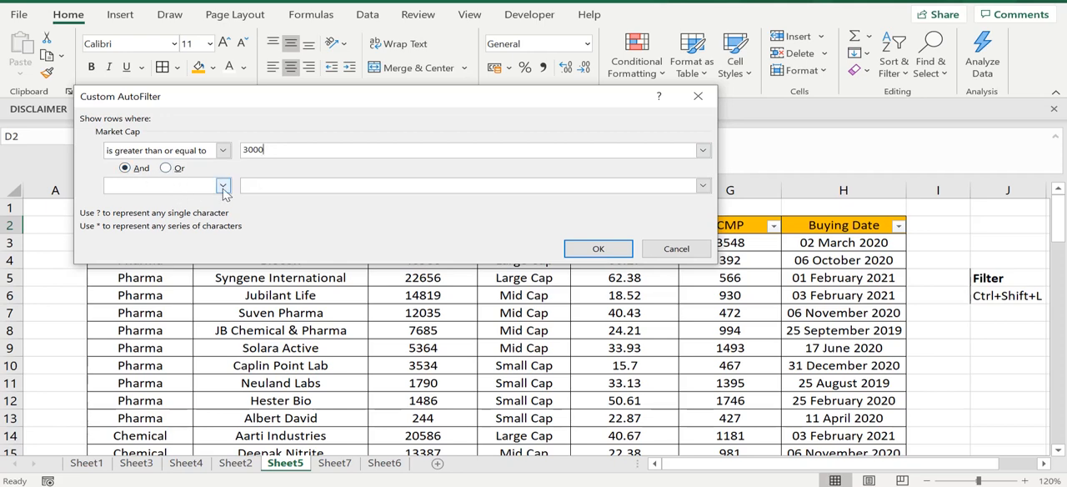
- Add a second condition, joined with And, of "is less than or equal to" 15000 to the Market Cap filter
click(223, 189)
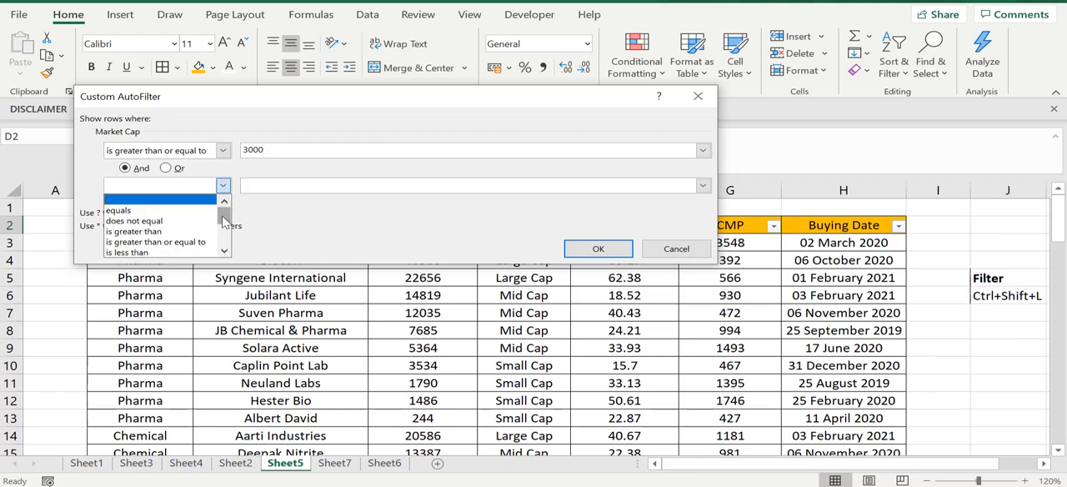
drag(223, 220, 223, 219)
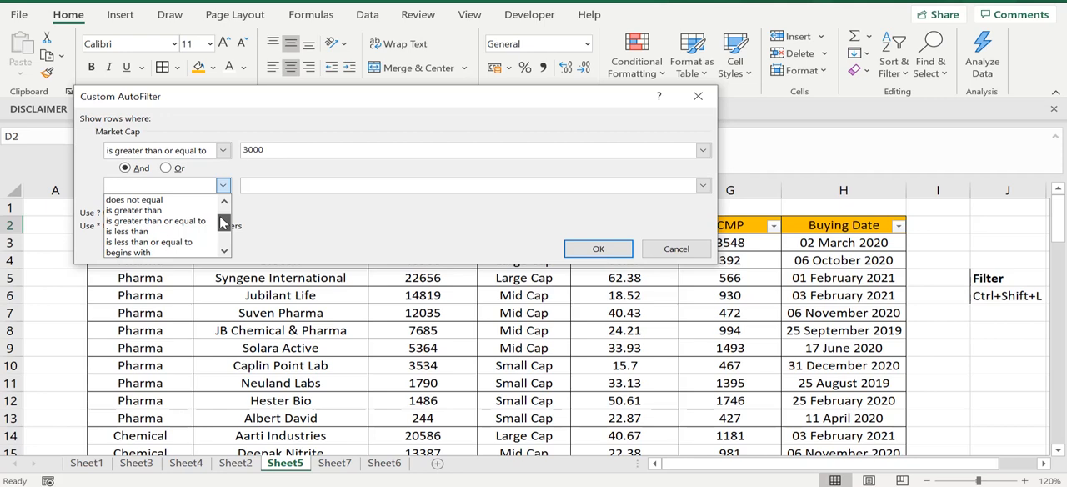
drag(223, 224, 224, 218)
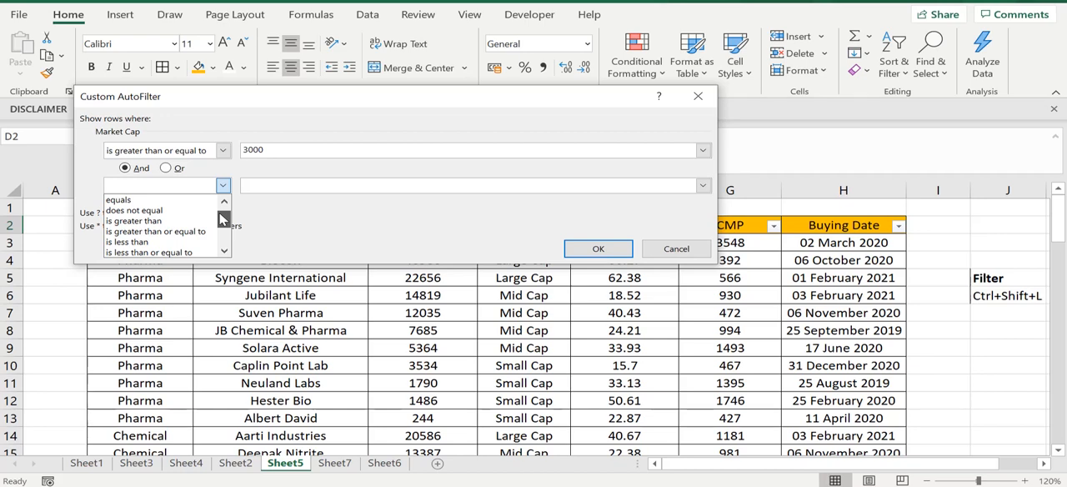
click(190, 252)
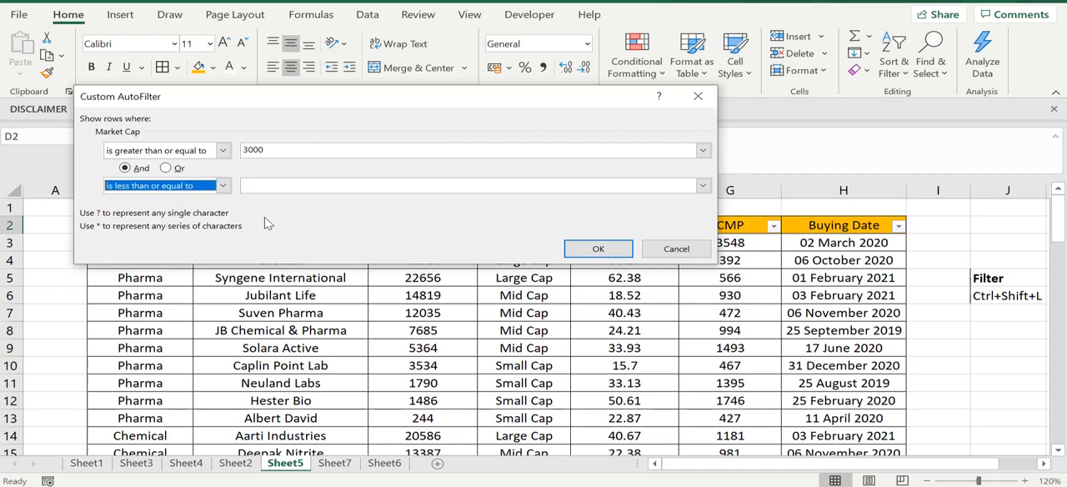
click(323, 185)
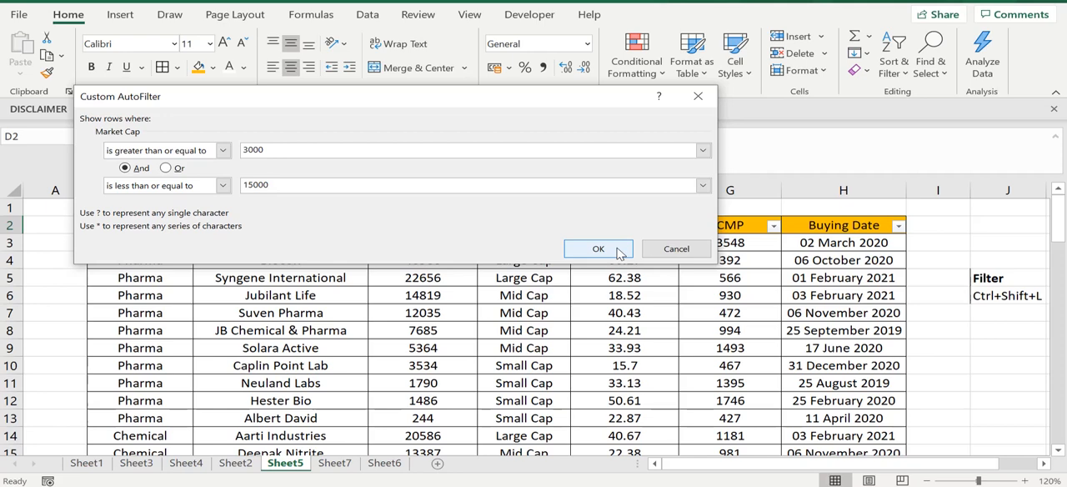
- Apply the custom Market Cap filter and check the market caps and categories of the rows listed
click(702, 185)
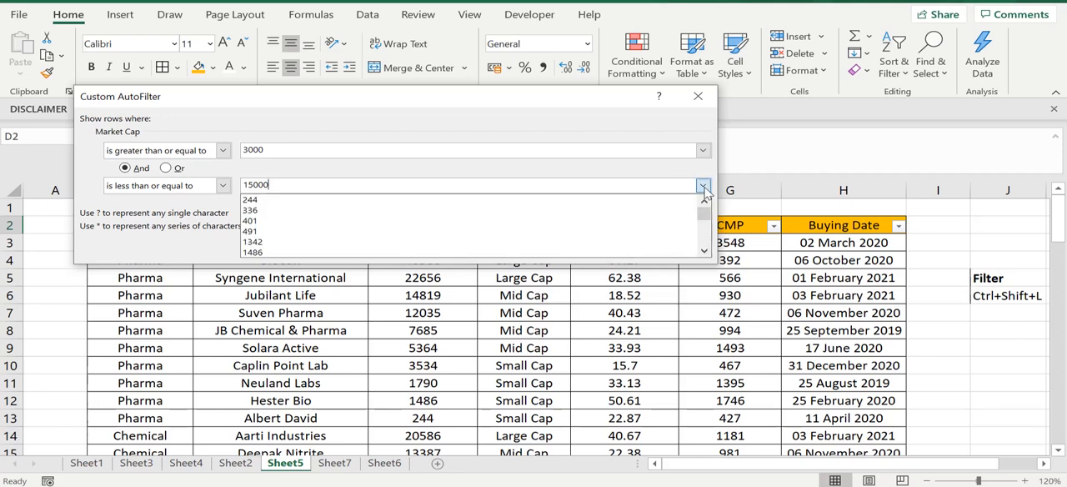
click(703, 186)
click(599, 248)
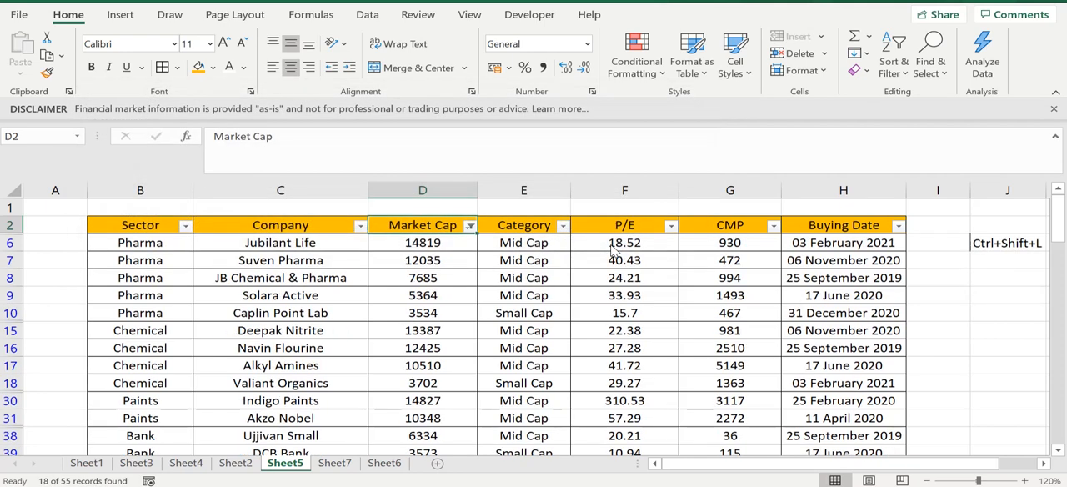
click(455, 258)
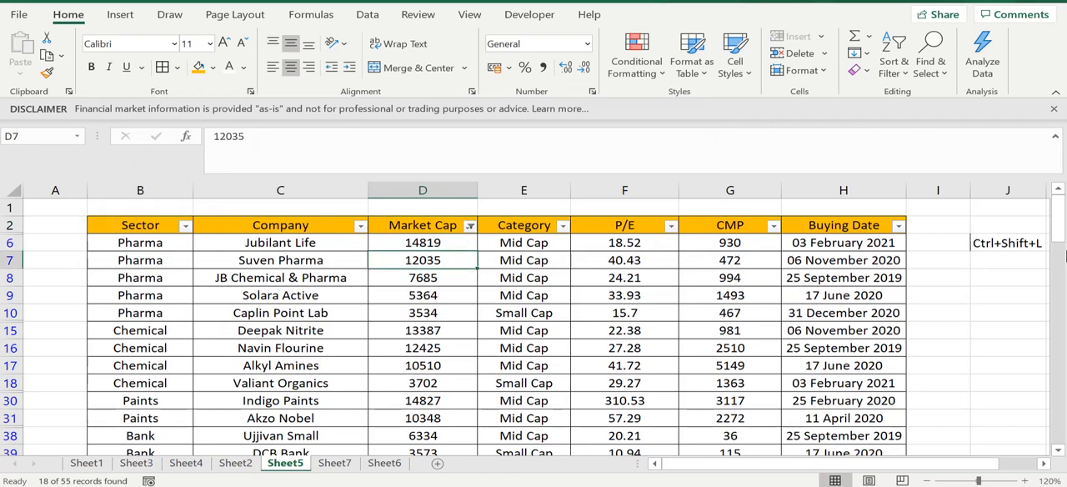
drag(1058, 227, 1043, 212)
click(493, 332)
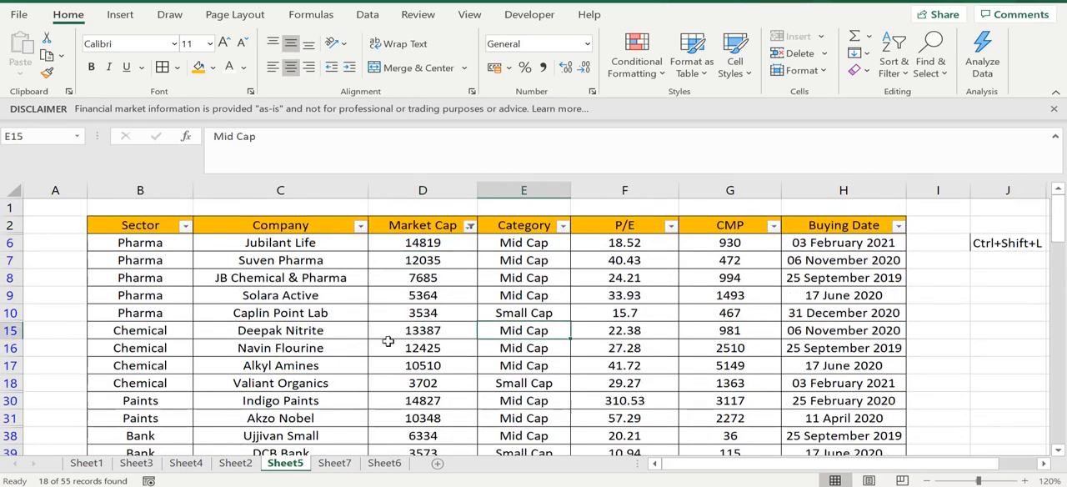
click(144, 307)
click(519, 351)
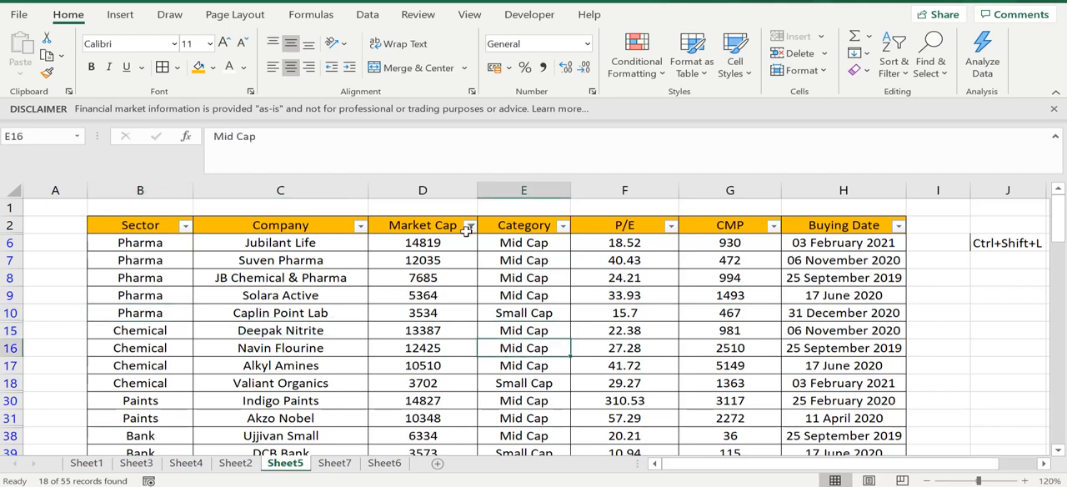
- Clear the filter from the Market Cap column
click(468, 226)
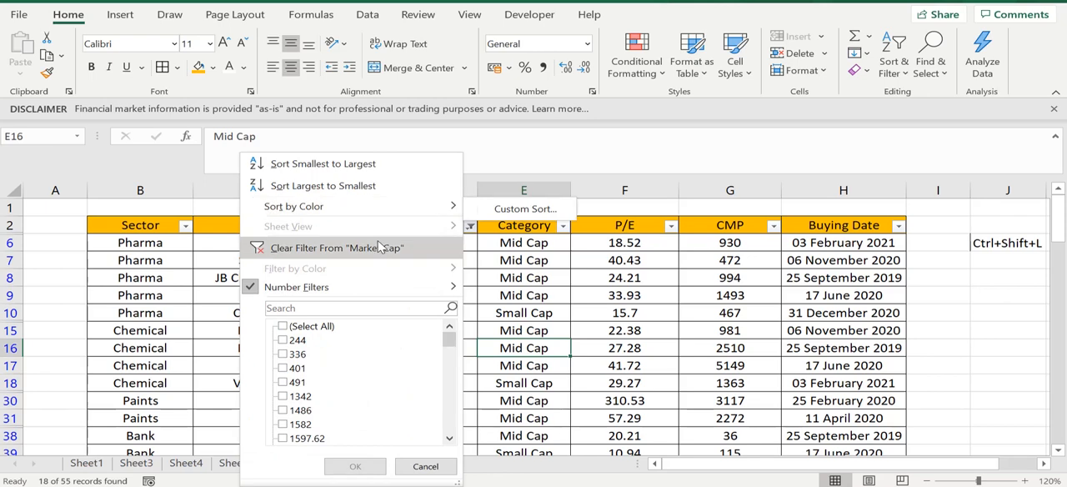
click(379, 248)
click(587, 331)
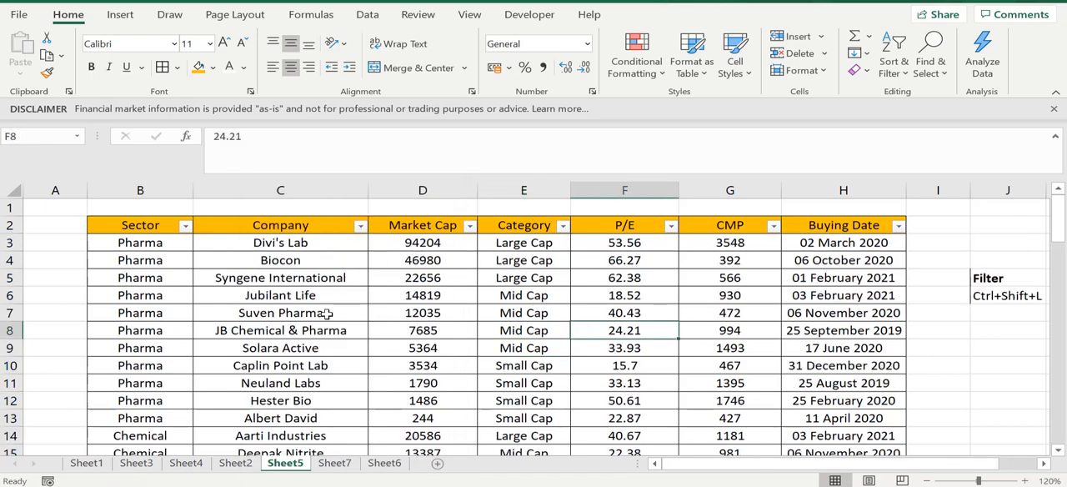
click(329, 314)
click(461, 309)
- Fill the Market Cap cells of Syngene International (D5) and Caplin Point Lab (D10) with standard green
click(401, 275)
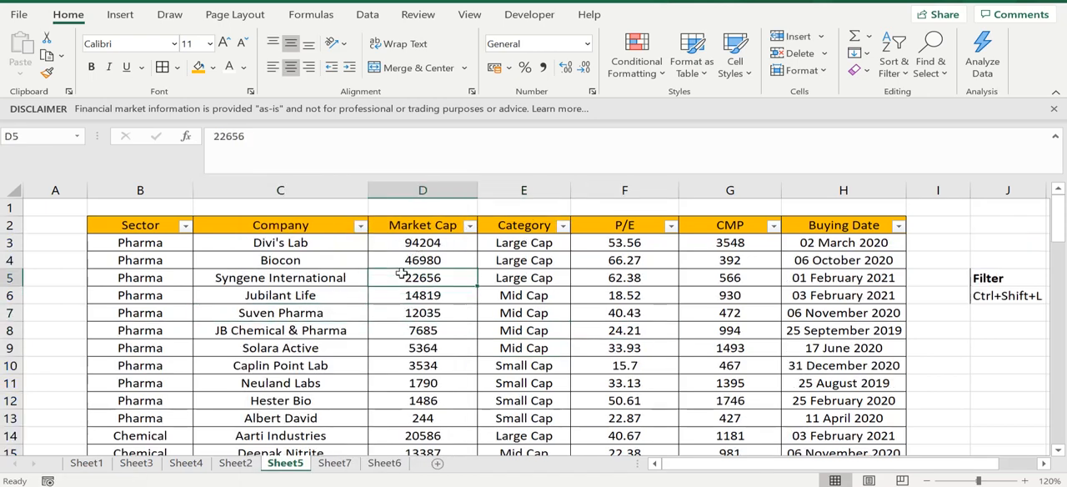
click(212, 68)
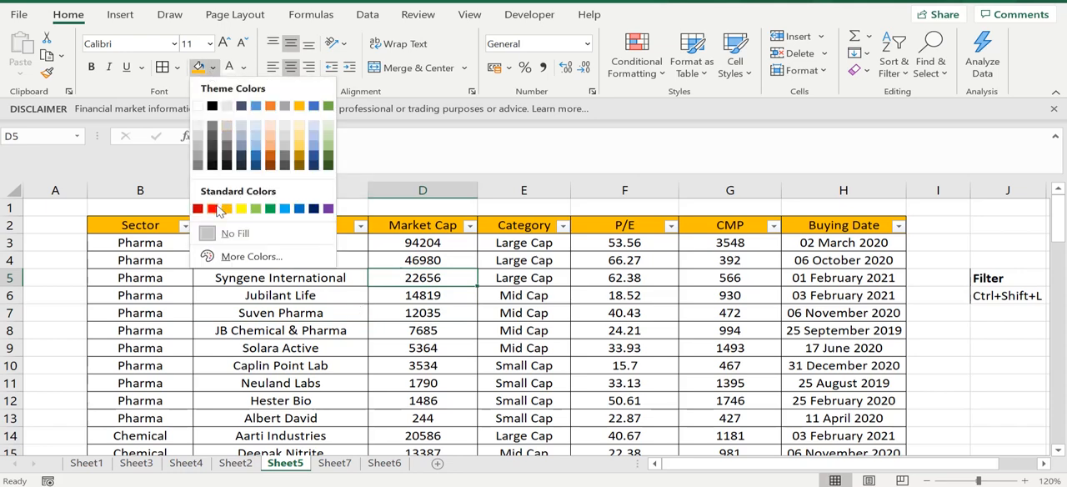
click(269, 208)
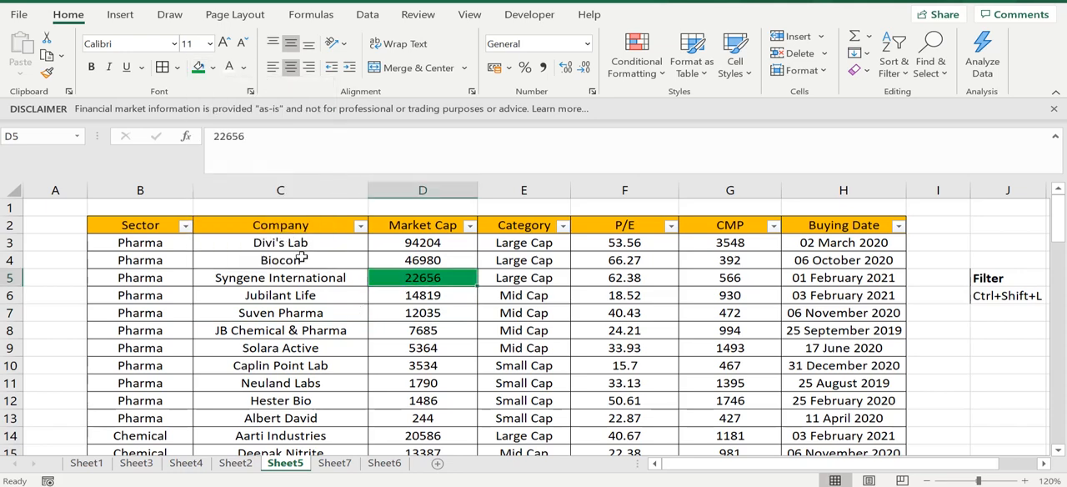
click(421, 367)
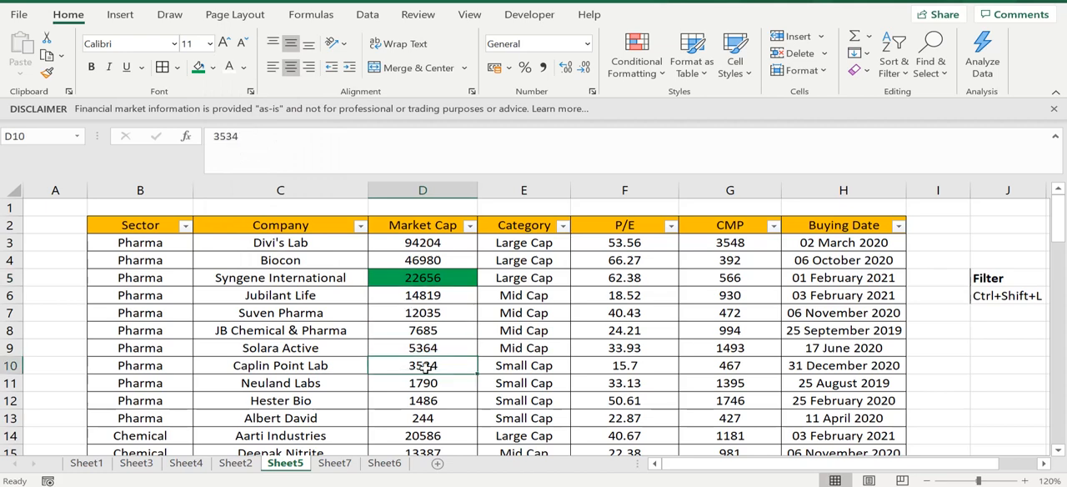
click(199, 68)
- Fill the Market Cap cell of Aarti Industries (D14) with standard red
click(416, 435)
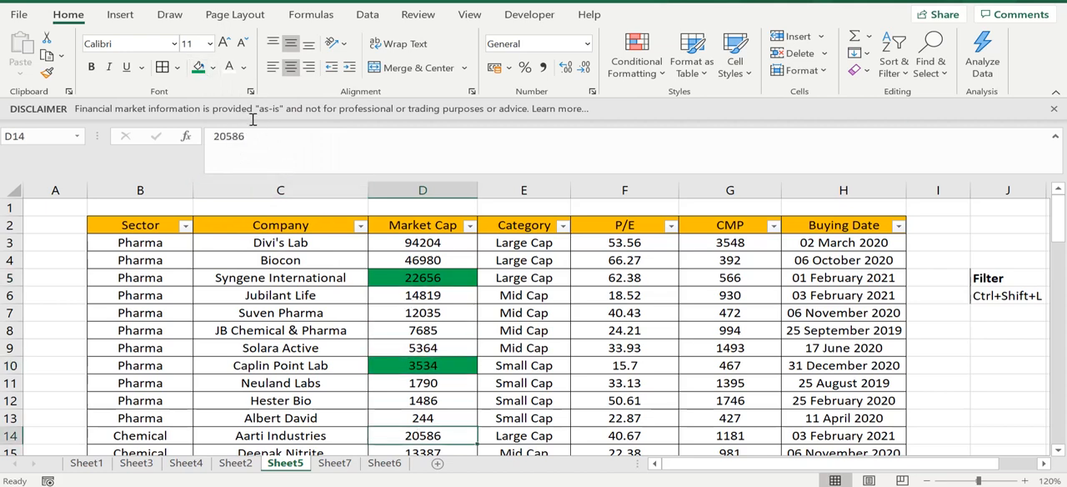
click(214, 72)
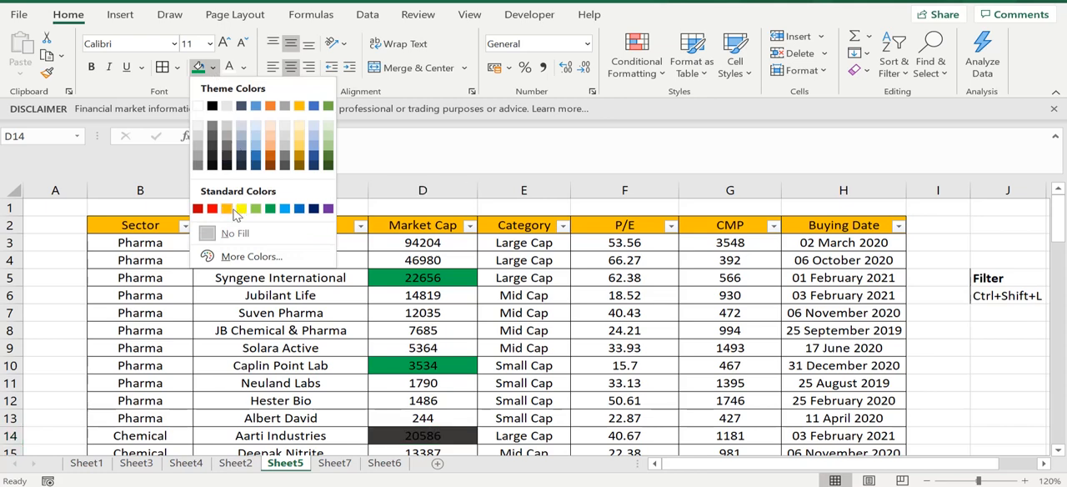
click(211, 208)
click(549, 416)
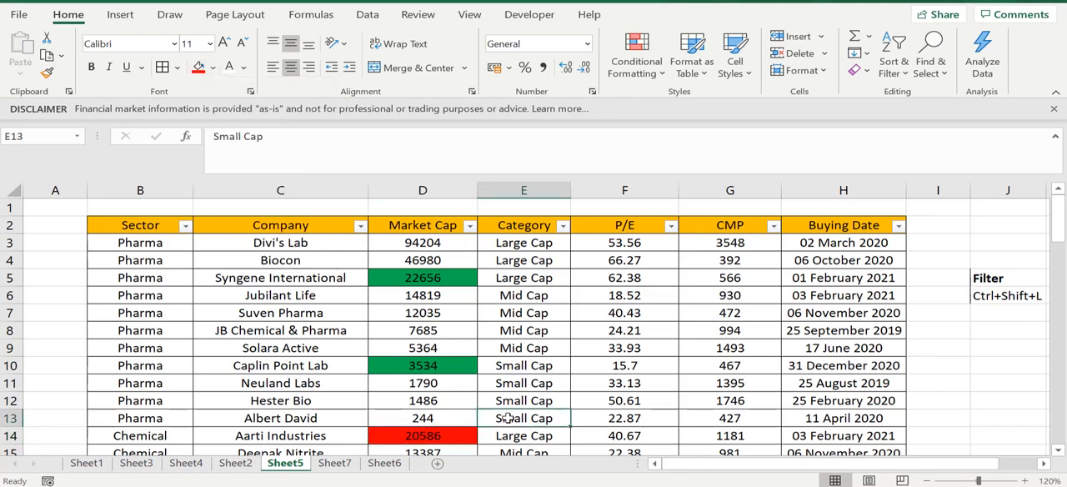
- Fill the Market Cap cell of Hester Bio (D12) with standard yellow
click(423, 400)
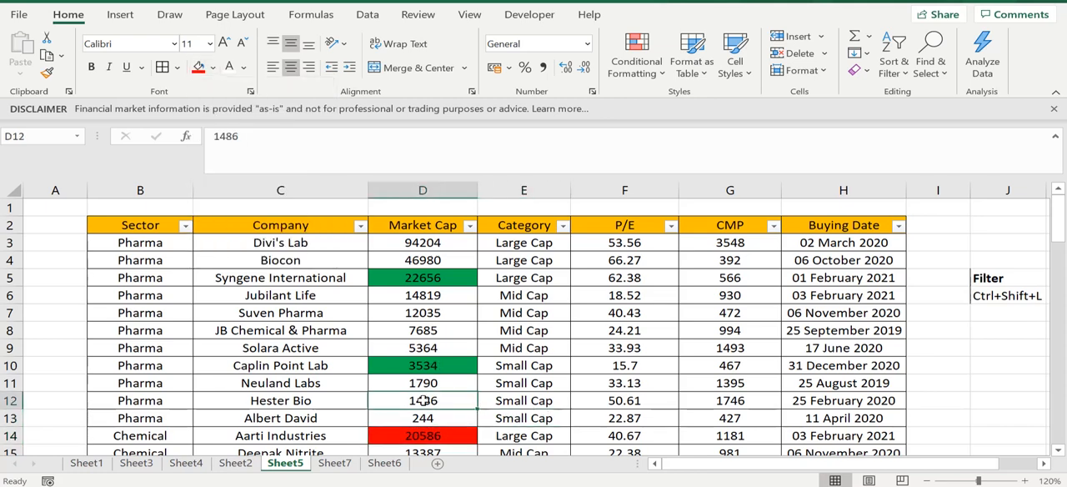
click(213, 68)
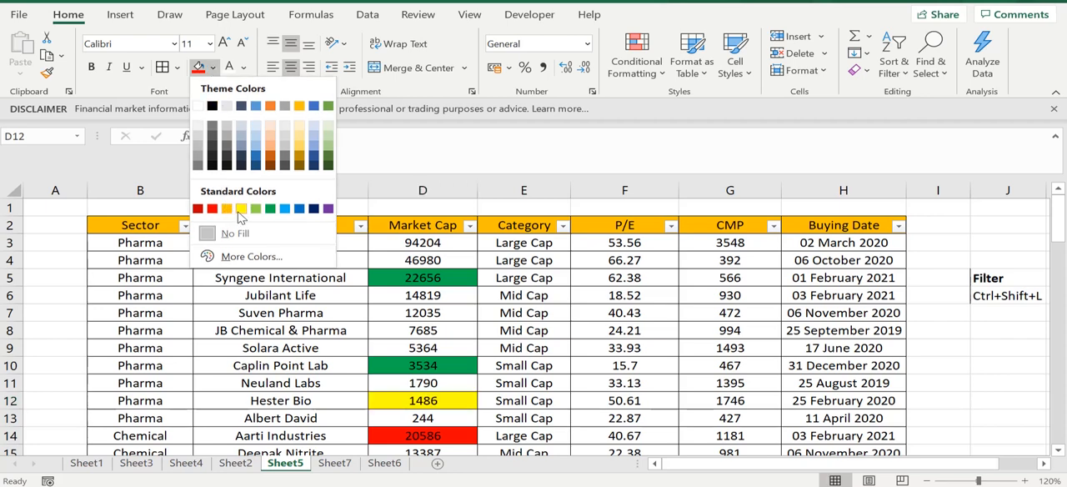
click(240, 210)
click(491, 380)
click(450, 351)
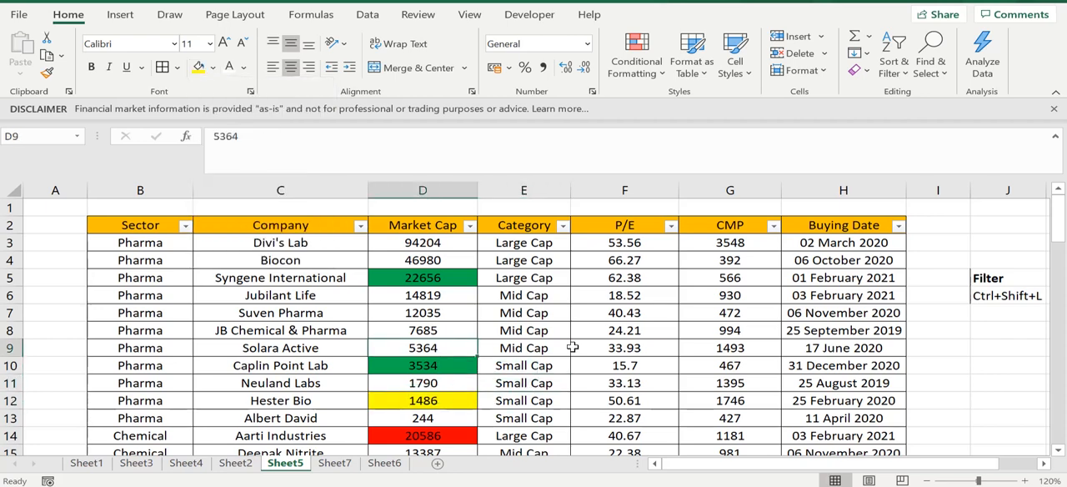
click(575, 347)
click(542, 364)
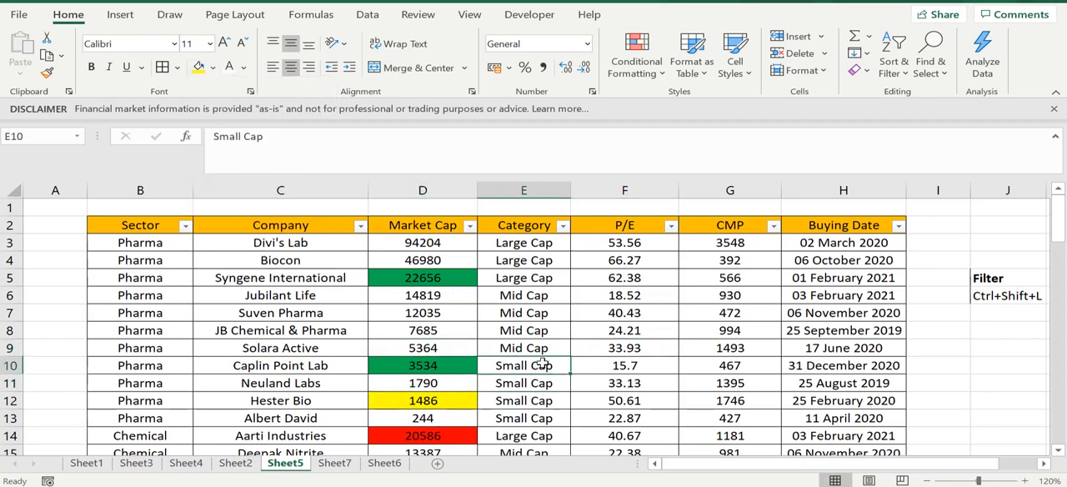
click(490, 331)
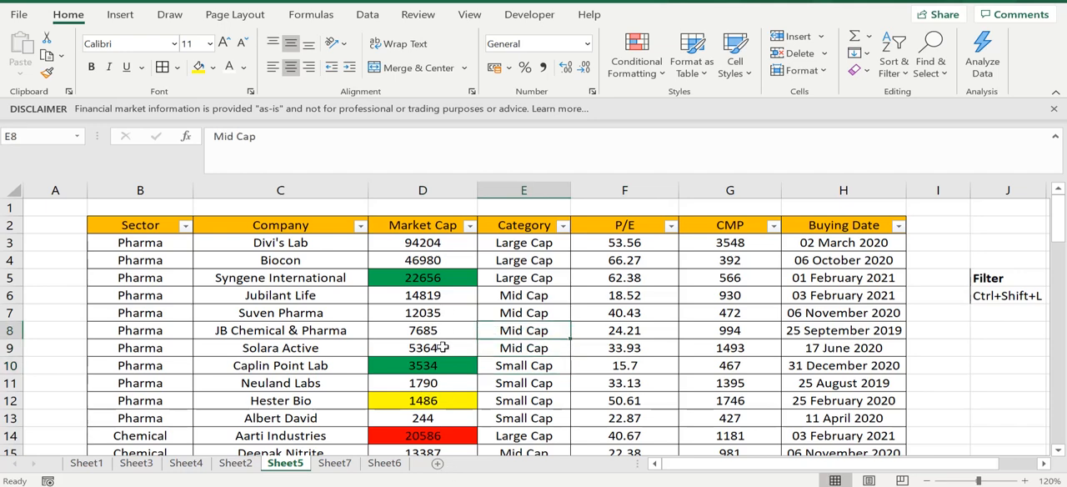
click(430, 296)
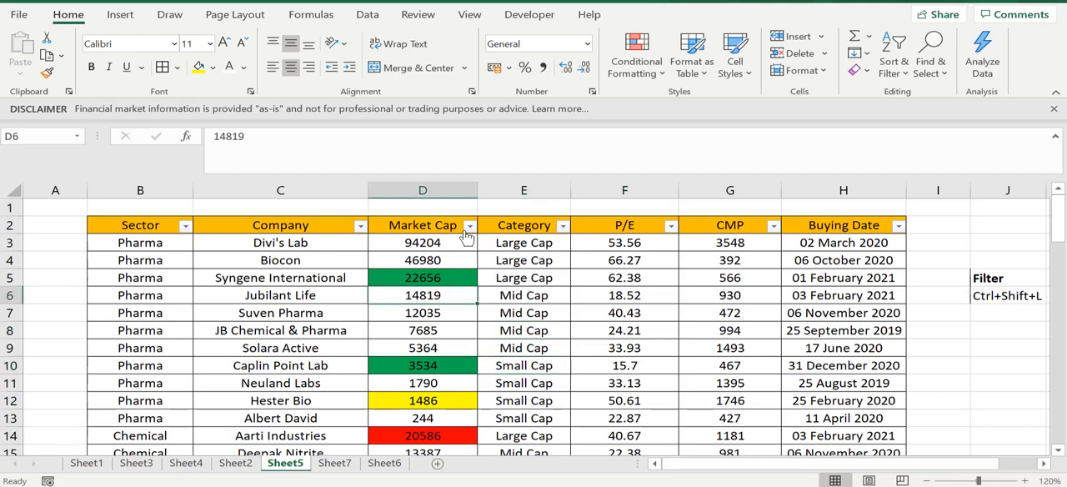
- Filter the Market Cap column by colour to the cells with no fill and look through the rows listed
click(469, 225)
mouse_move(329, 269)
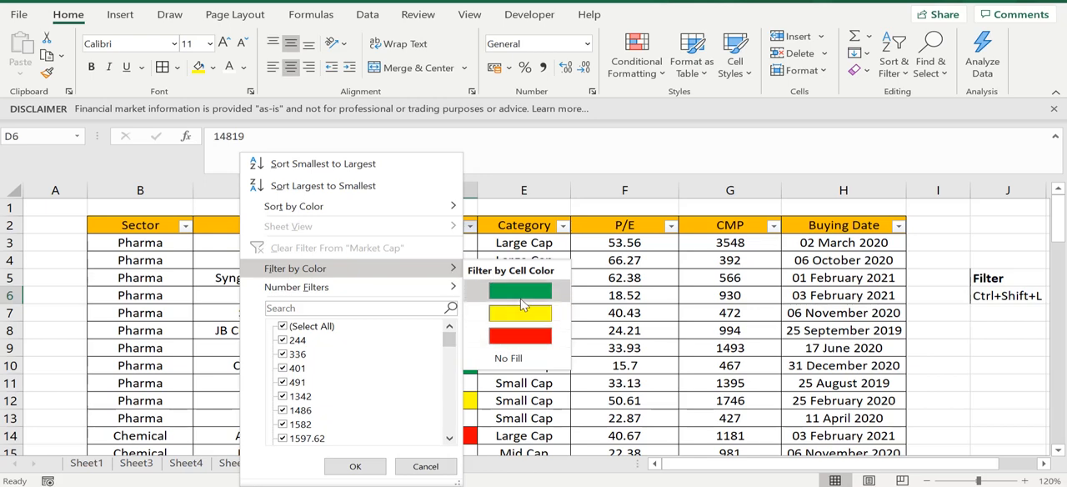
click(504, 360)
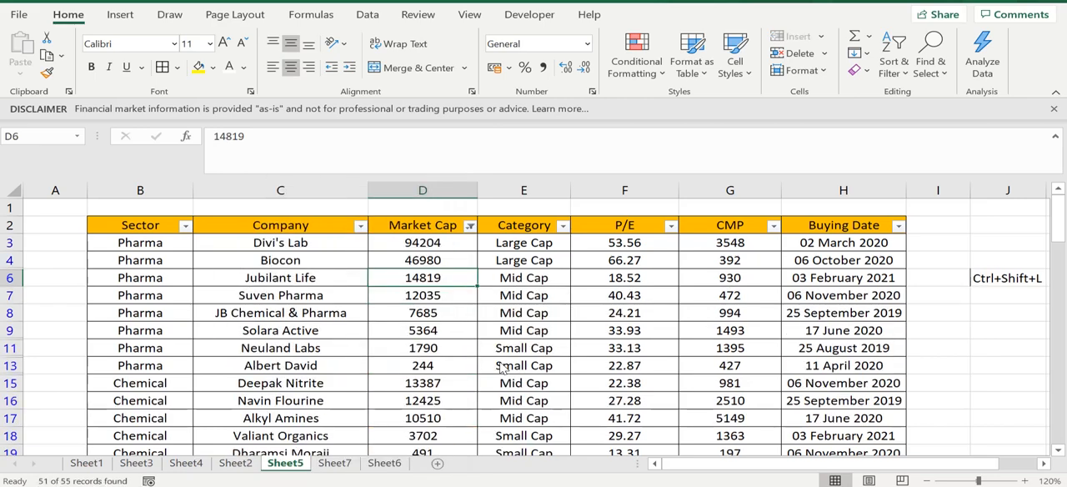
drag(1057, 215, 1043, 173)
- Switch the Market Cap colour filter to green cells and check the market cap, category, company and sector of the rows listed
click(470, 227)
mouse_move(429, 268)
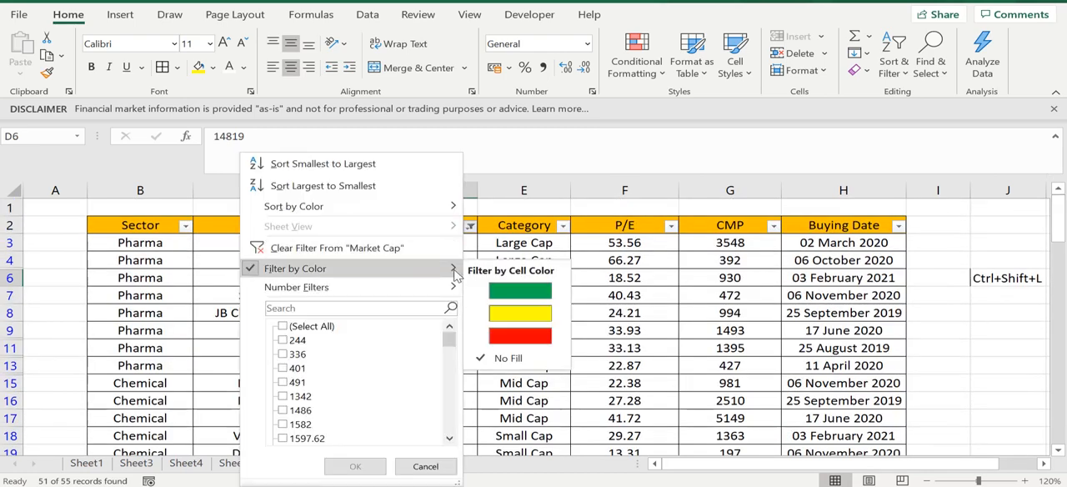
click(519, 290)
click(409, 294)
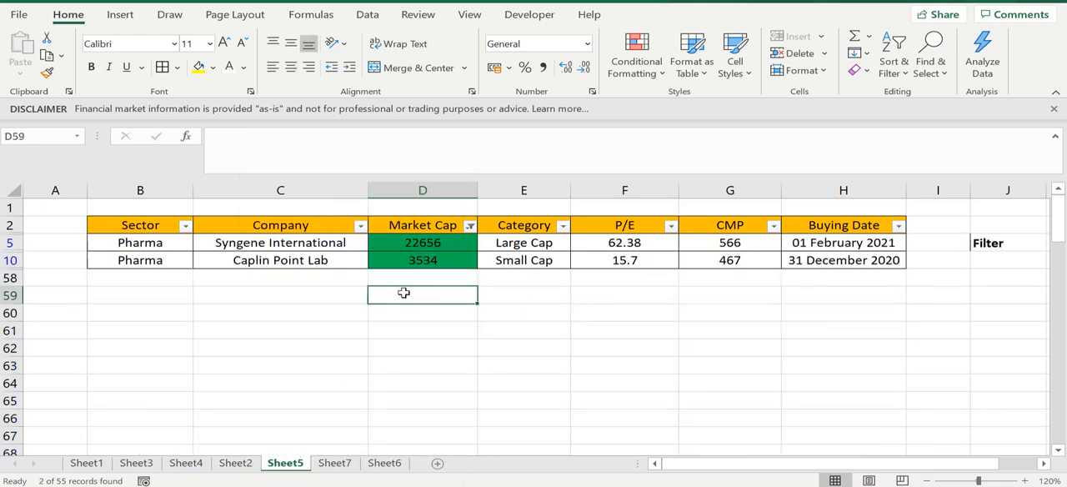
click(336, 270)
drag(414, 260, 411, 244)
click(412, 246)
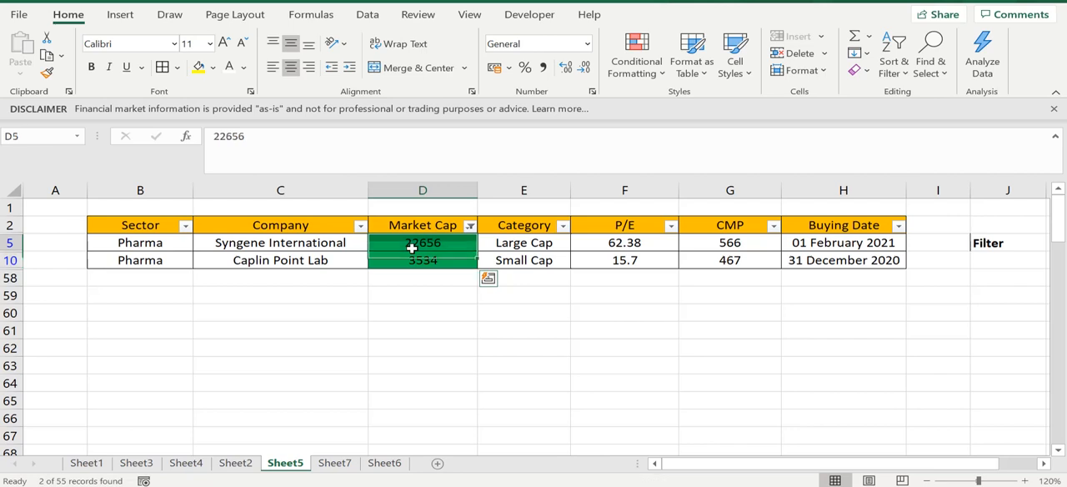
click(510, 247)
click(301, 246)
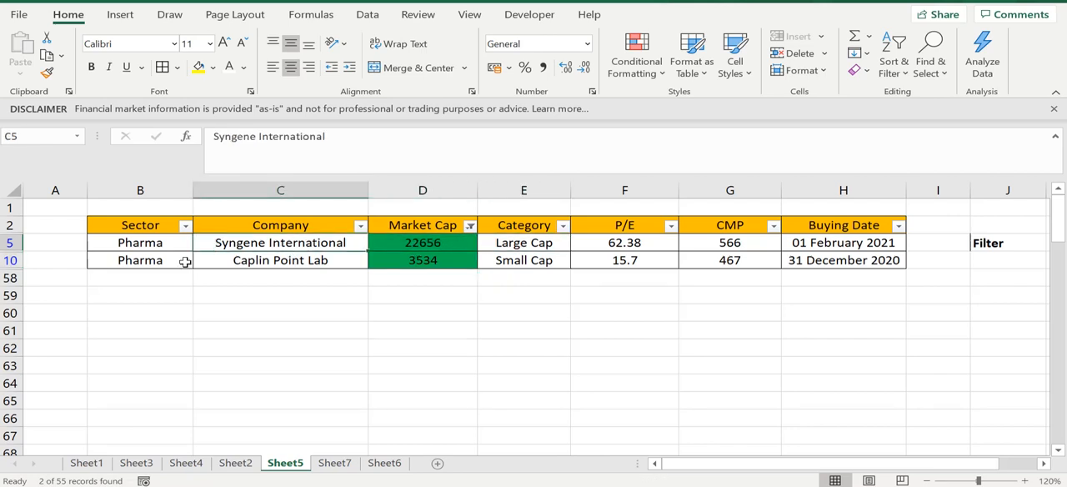
click(159, 245)
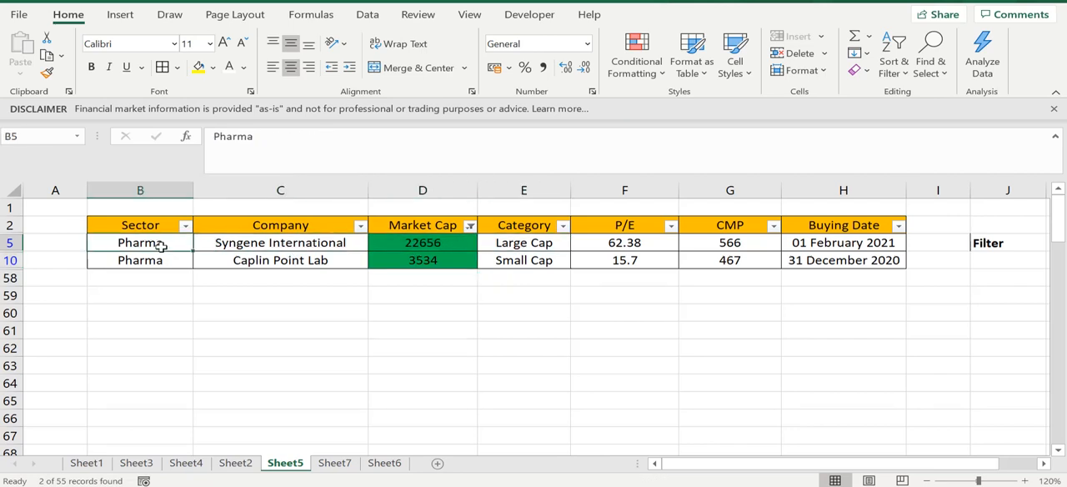
- Clear the colour filter from the Market Cap column to list the whole table again
click(472, 230)
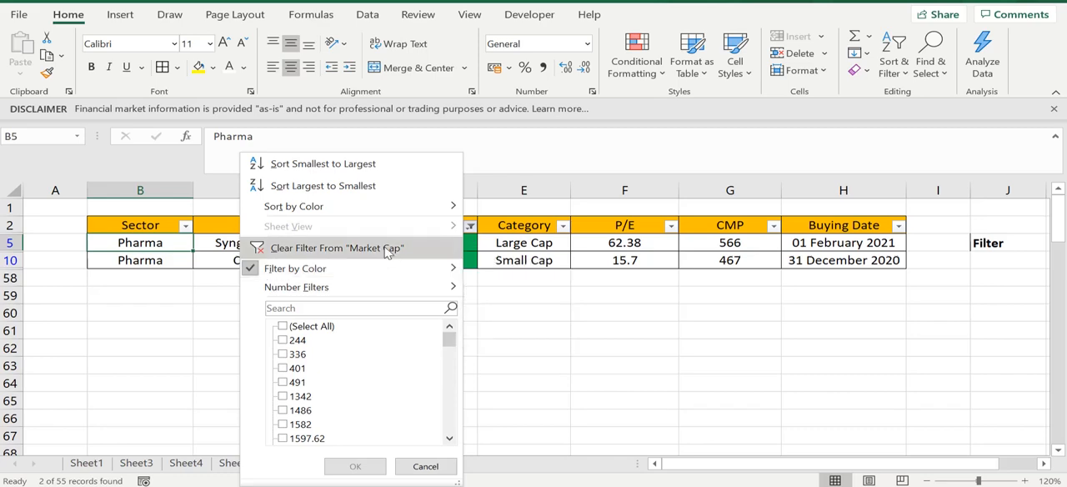
click(388, 249)
click(447, 276)
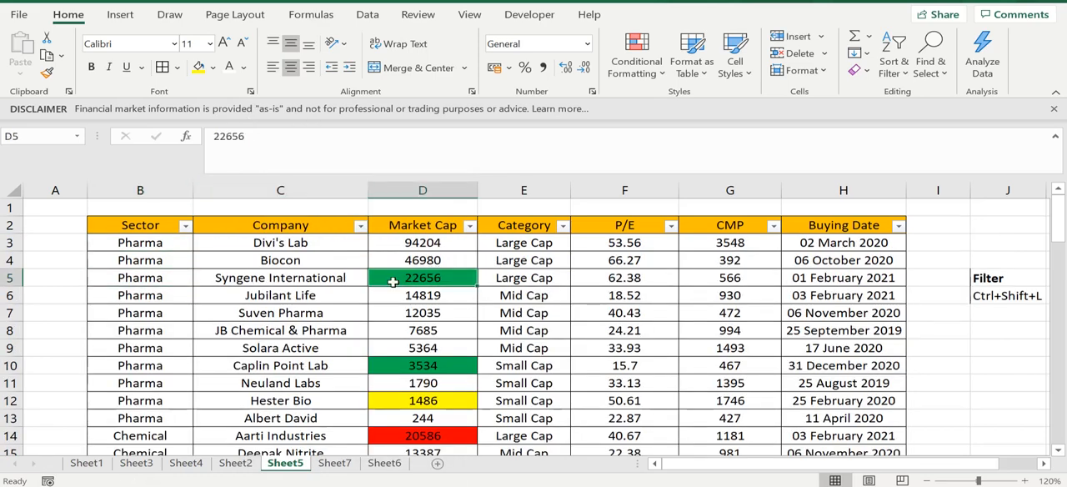
- Remove the fill colour from the Market Cap cells D5 to D14
drag(392, 282, 396, 435)
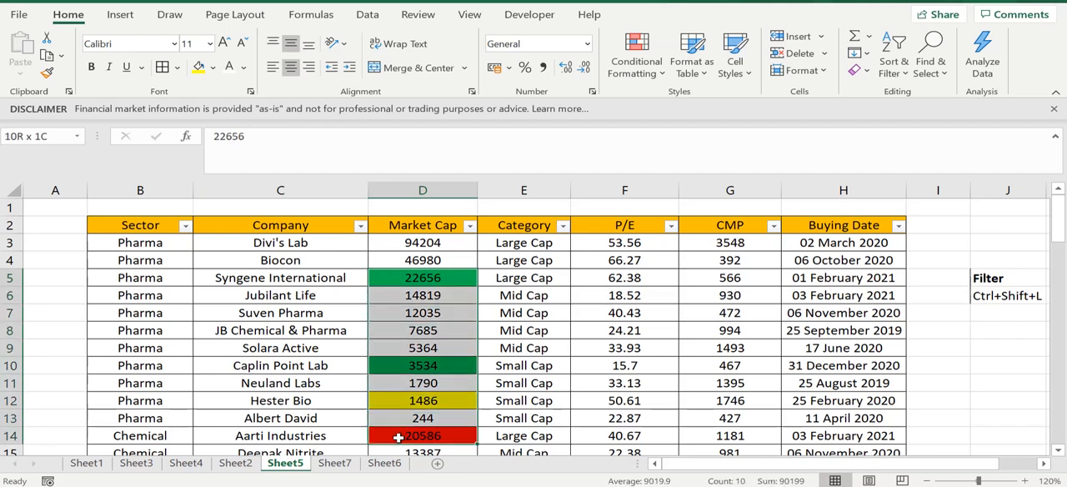
click(213, 67)
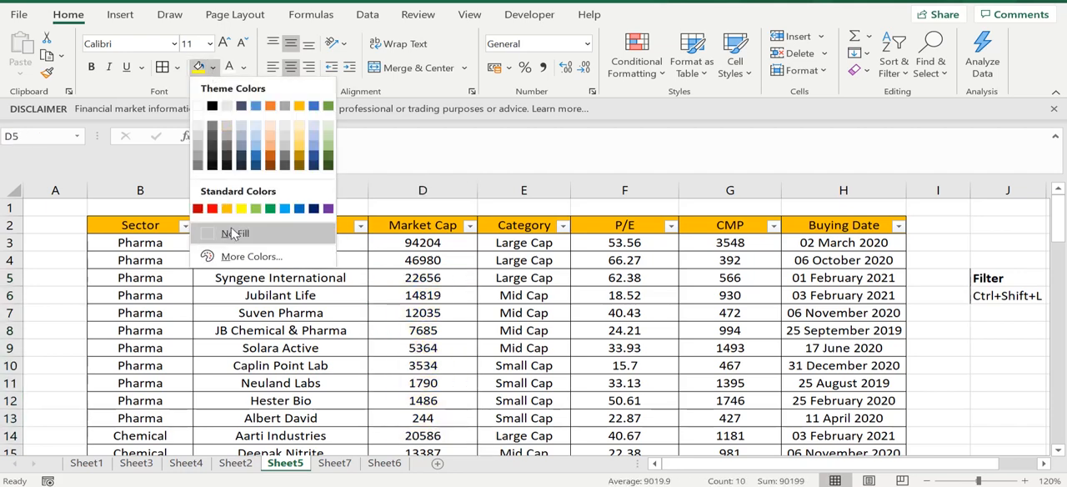
click(233, 233)
click(621, 295)
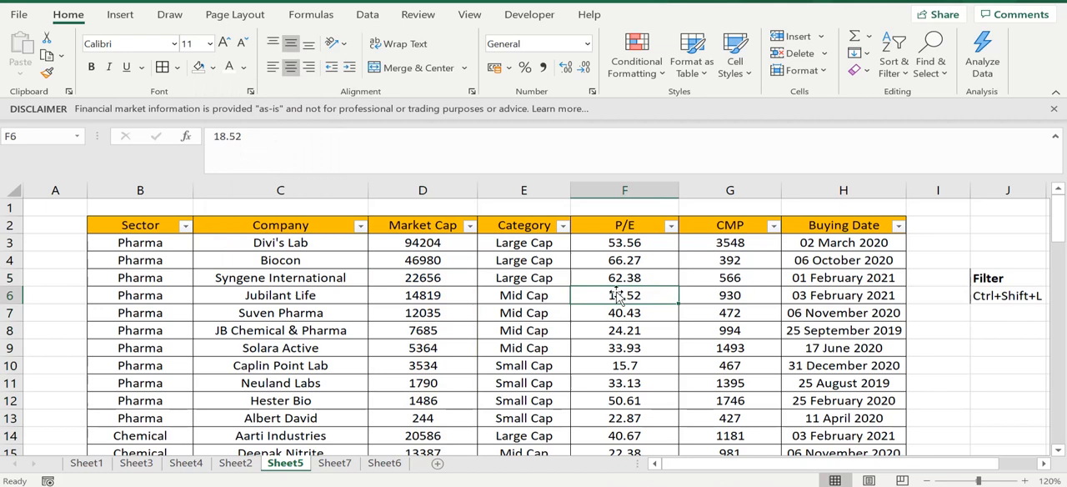
click(389, 282)
click(188, 292)
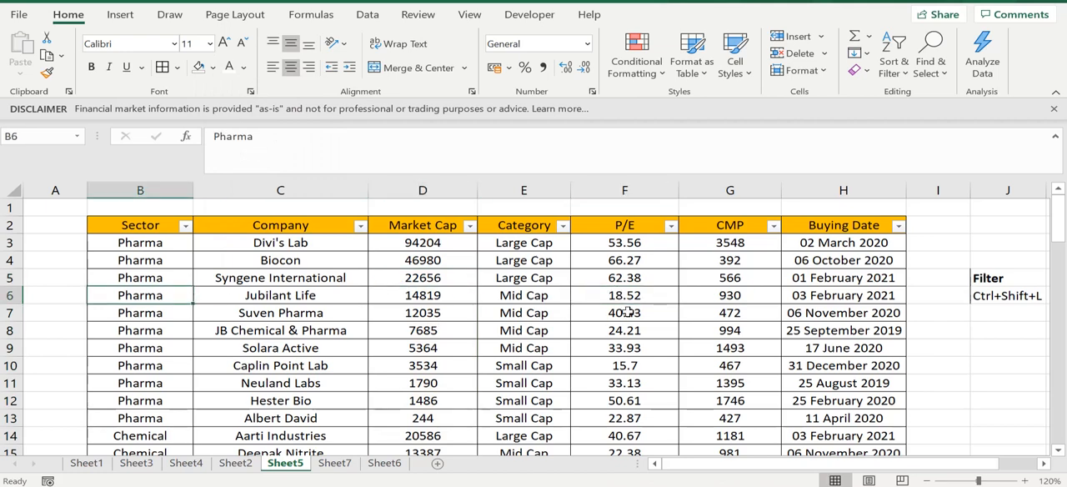
click(996, 295)
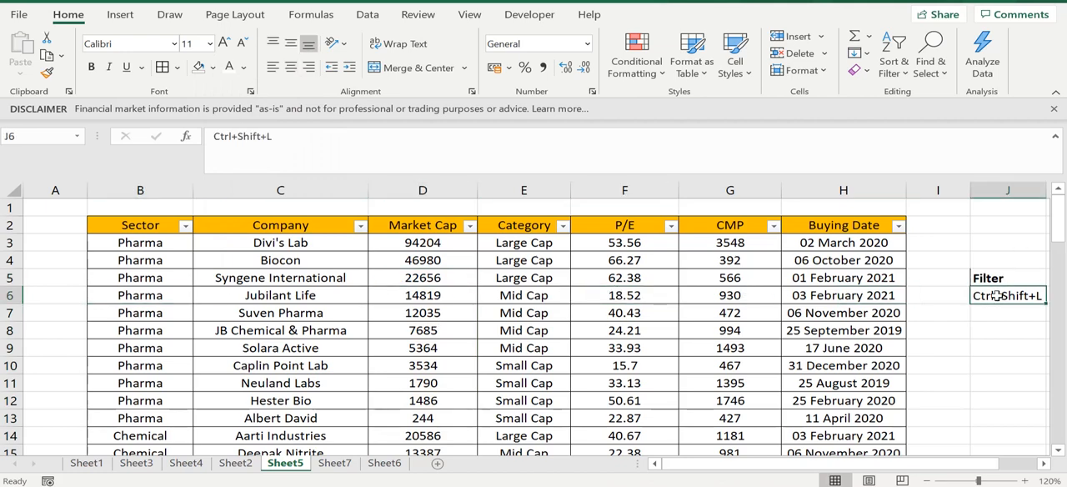